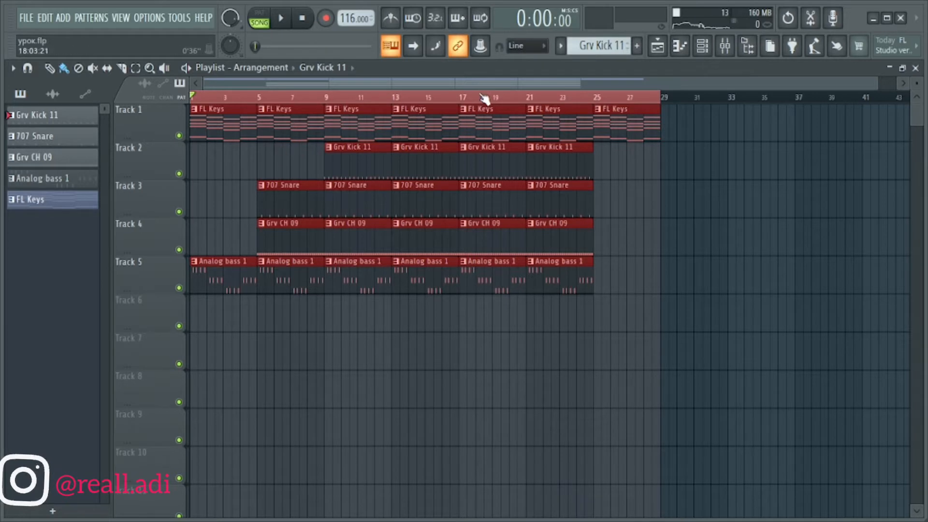
Step: Deselect all playlist clips and play the arrangement from the start, stopping around bar 17
click(468, 113)
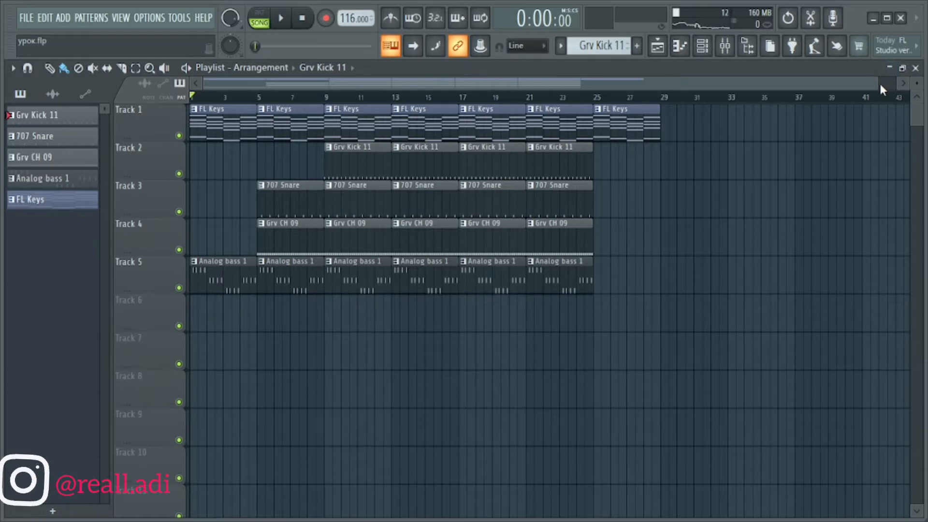
drag(878, 85, 697, 88)
key(space)
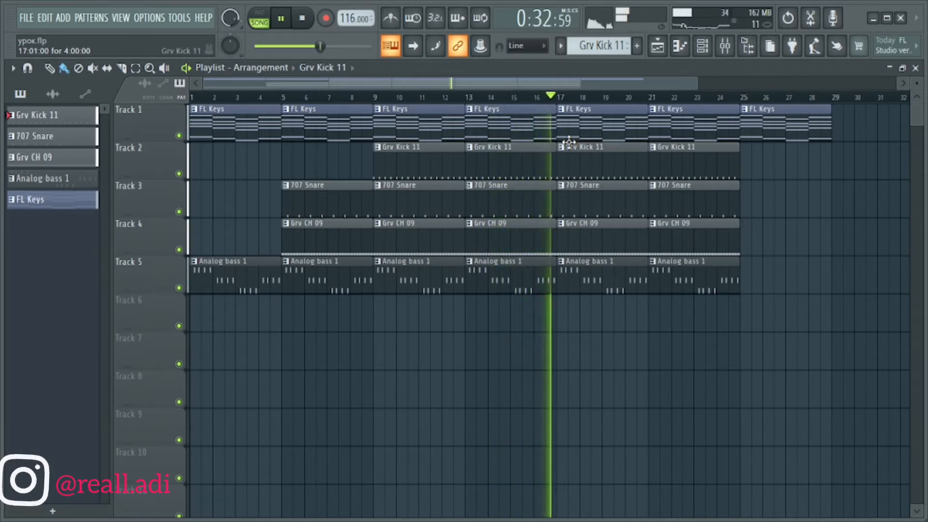
key(space)
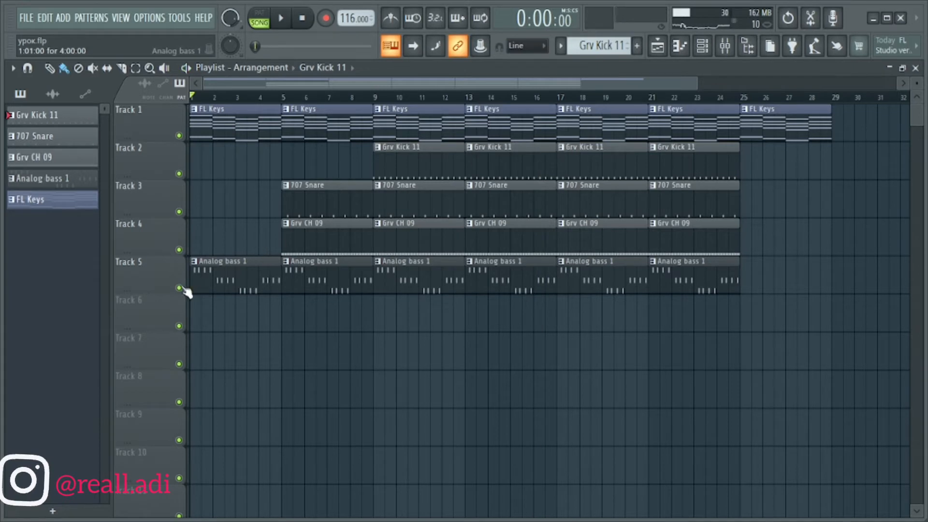
Step: Solo Track 1 and open its FL Keys clip in the piano roll
scroll(186, 290, up, 3)
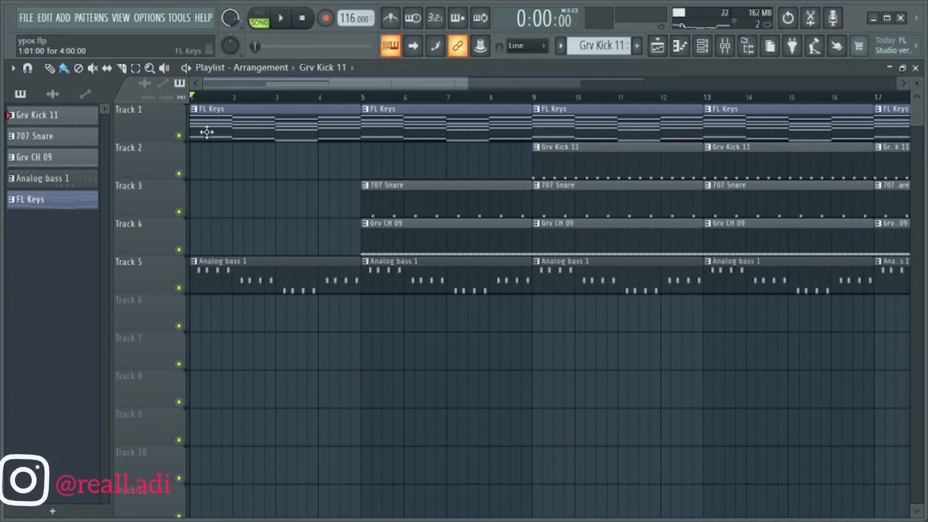
right_click(179, 137)
double_click(274, 121)
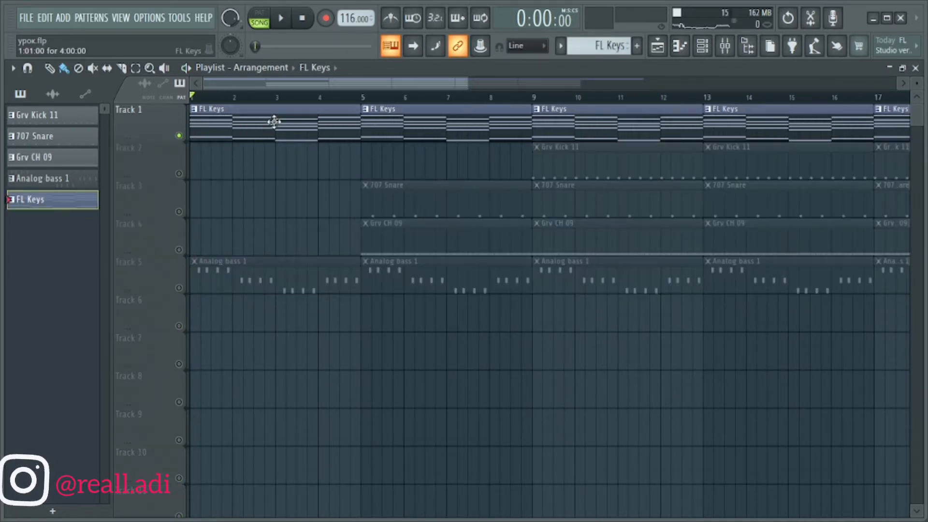
scroll(290, 131, down, 4)
scroll(707, 206, down, 2)
scroll(540, 213, down, 6)
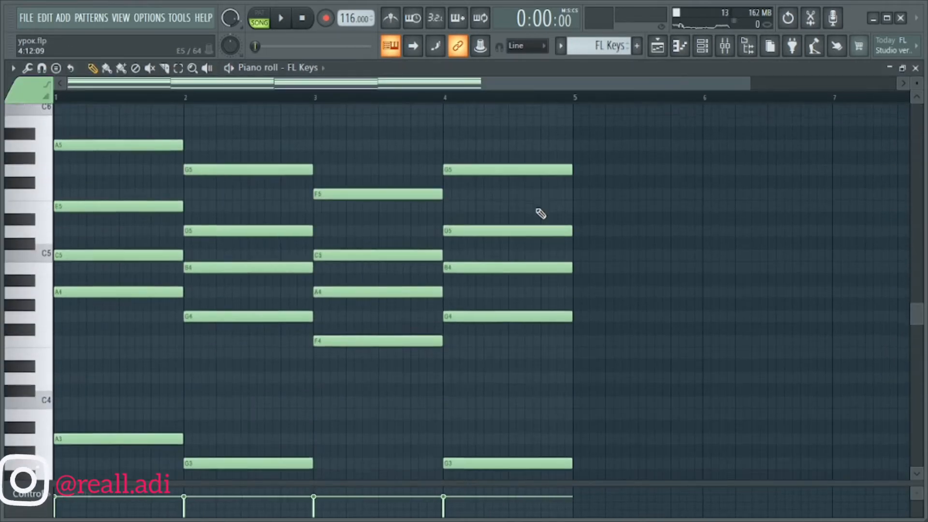
scroll(599, 312, up, 3)
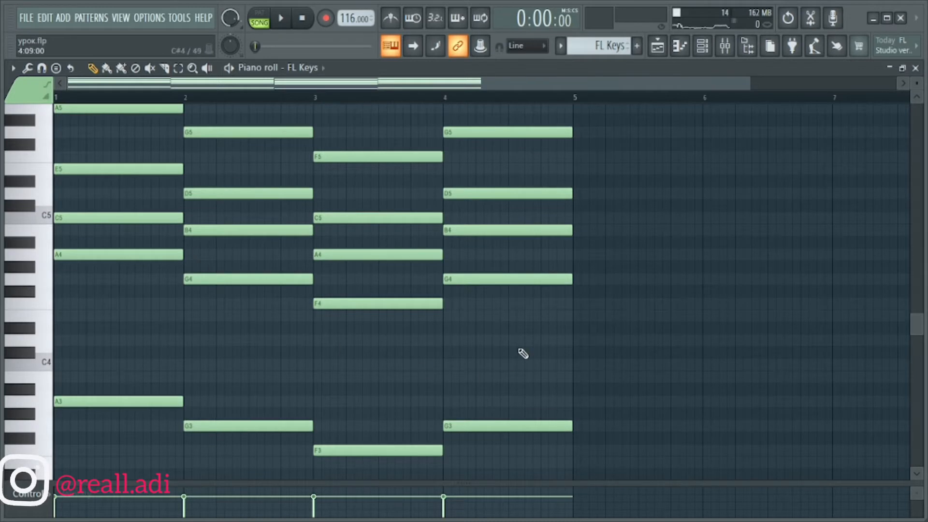
Step: Play back the soloed FL Keys chord progression through its four bars and stop
key(space)
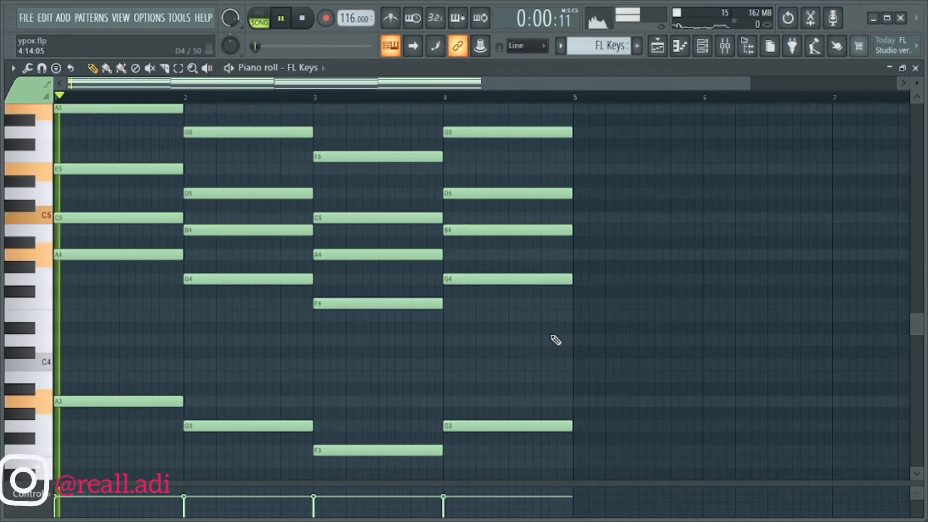
scroll(613, 287, up, 3)
scroll(613, 287, down, 3)
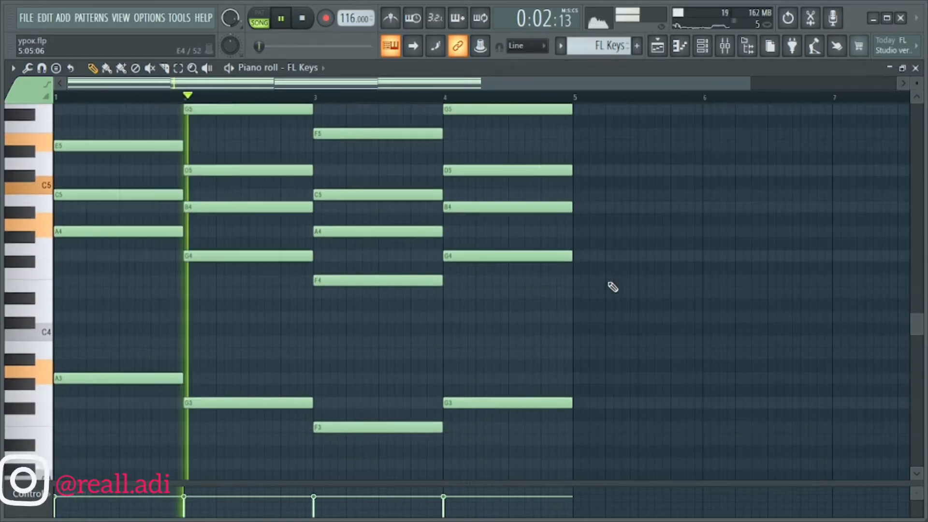
scroll(613, 287, down, 2)
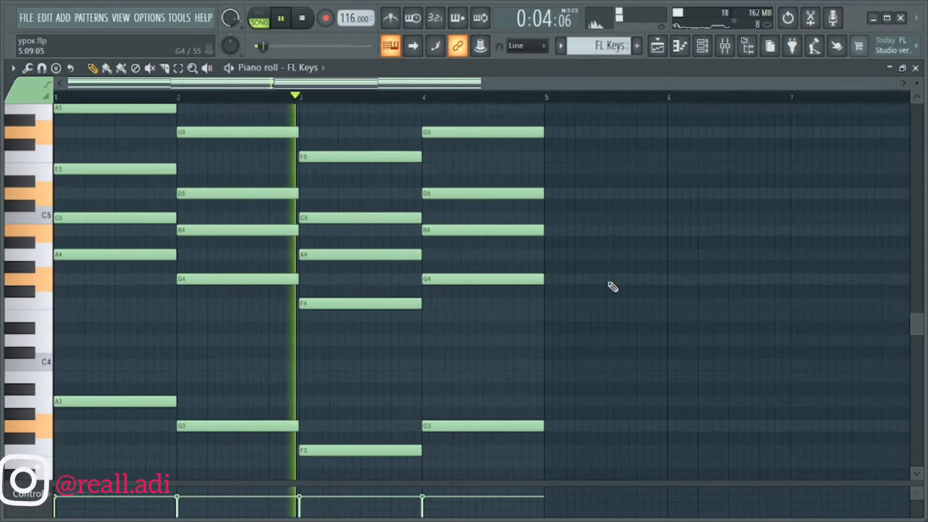
drag(917, 82, 921, 91)
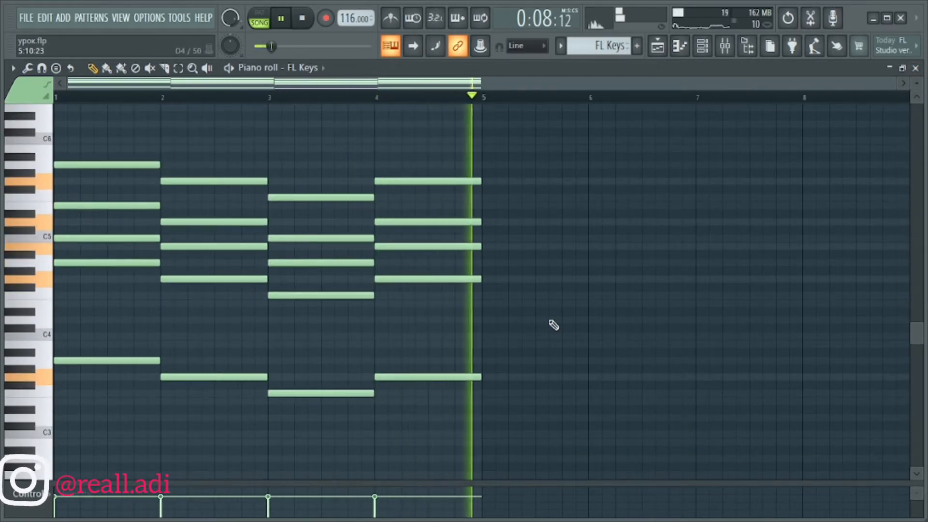
key(space)
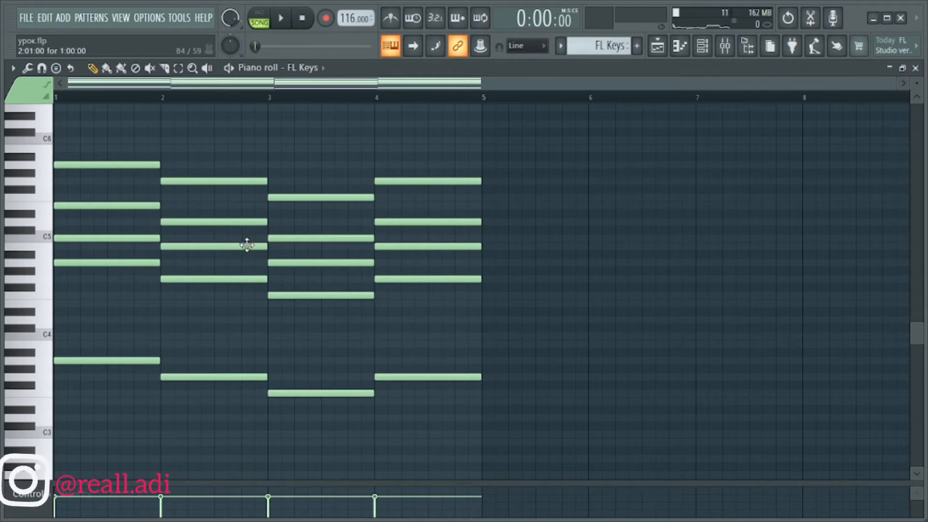
Step: Open the strumizer on the FL Keys chords and return the start time and velocity strengths to zero
key(alt+s)
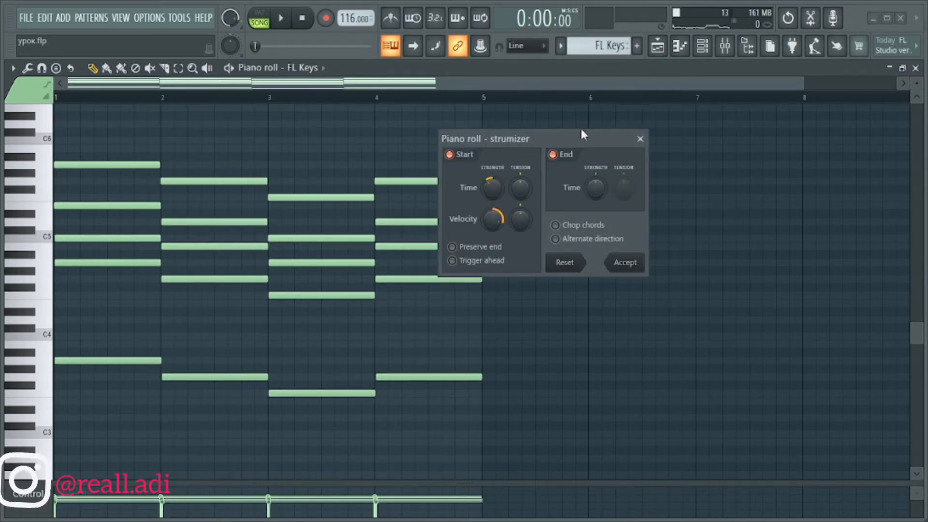
drag(567, 144, 463, 131)
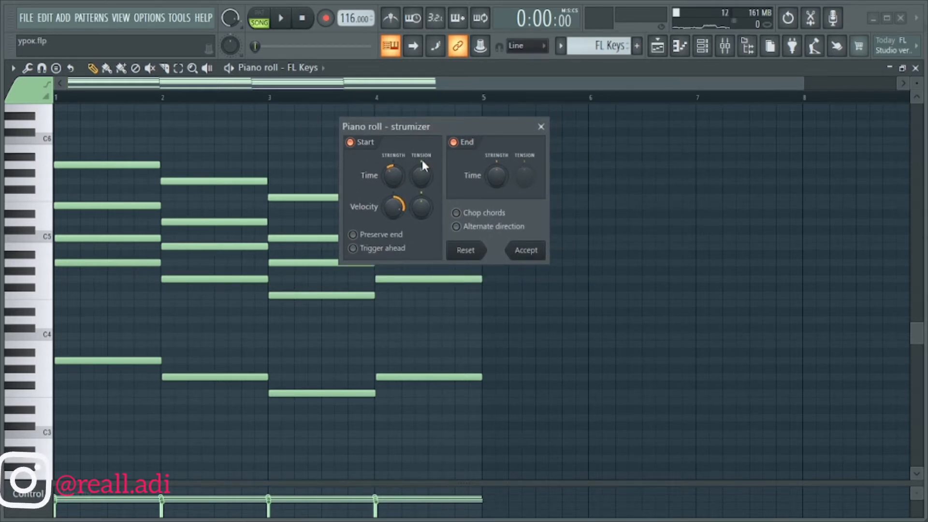
drag(469, 130, 488, 128)
drag(409, 198, 408, 241)
drag(410, 176, 410, 198)
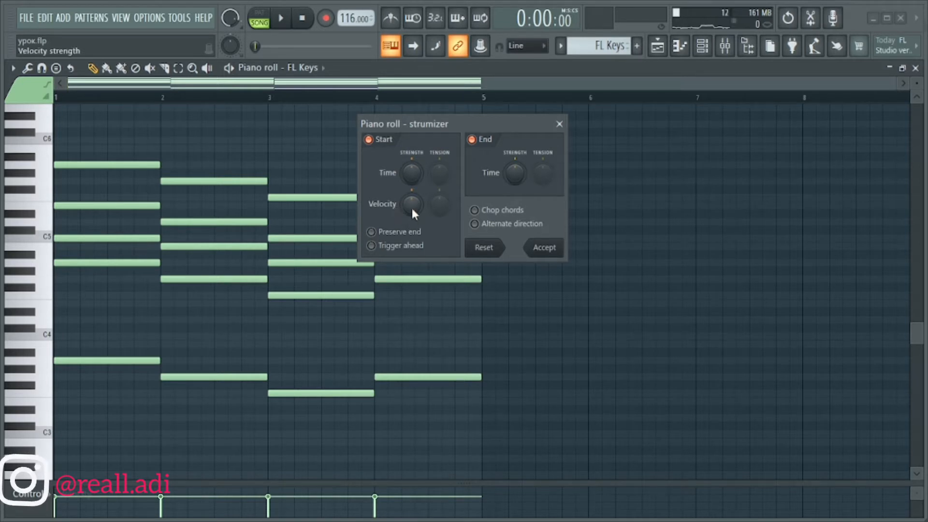
Step: Try a start time strength of 1:08 with neutral velocity and audition the chords strummed from the lowest note up
drag(411, 208, 411, 179)
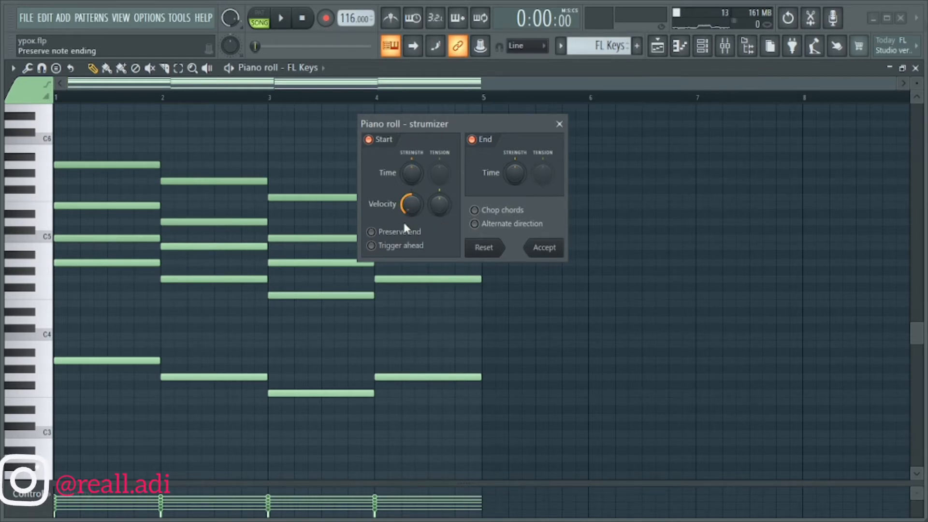
drag(412, 206, 412, 162)
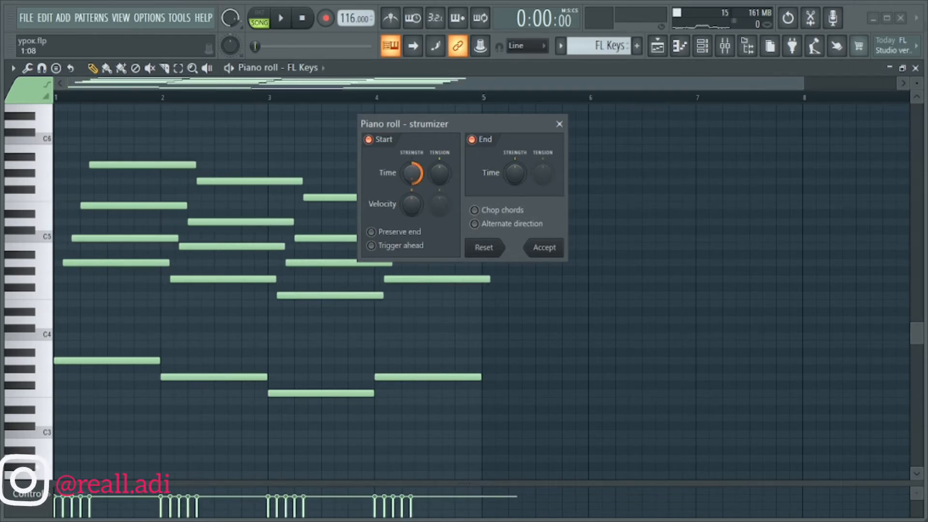
key(space)
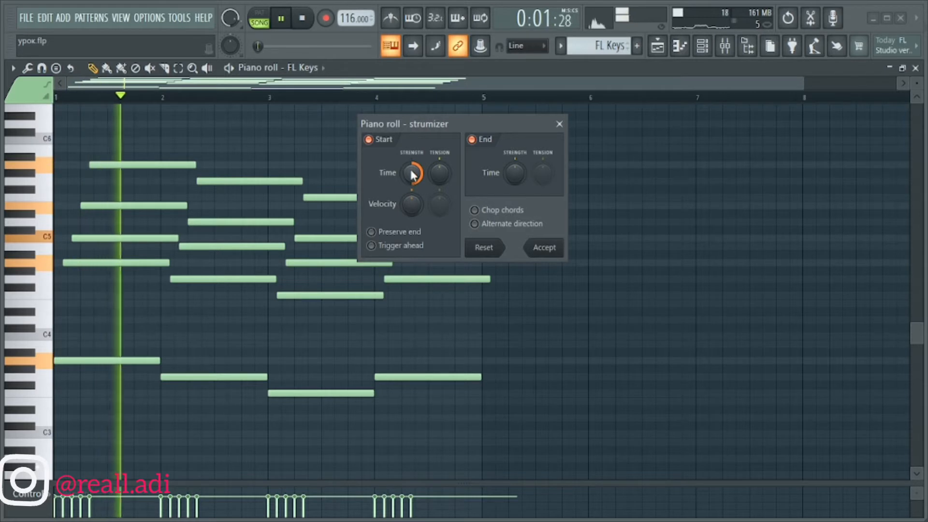
key(space)
Step: Try a strong negative start time strength and audition the chords strummed from the highest note down
mouse_move(412, 173)
mouse_down()
mouse_move(411, 181)
mouse_move(412, 167)
mouse_up()
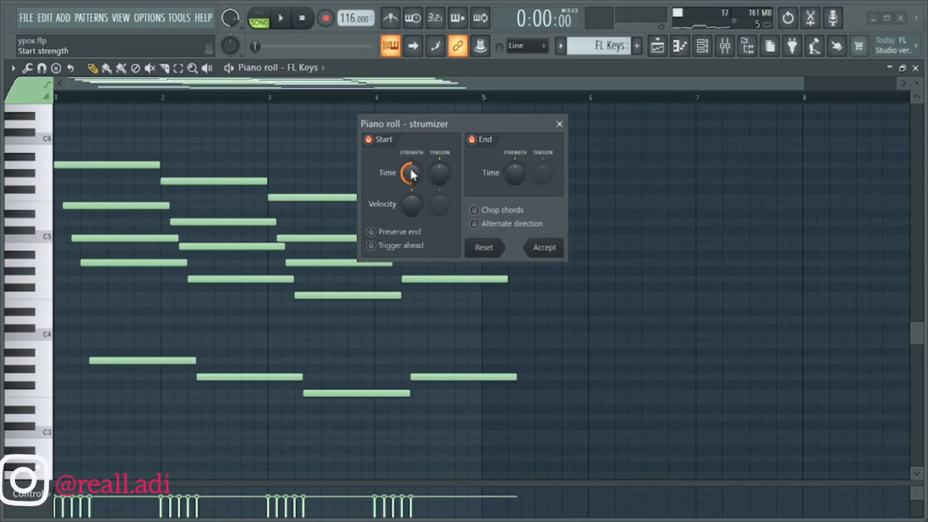
key(space)
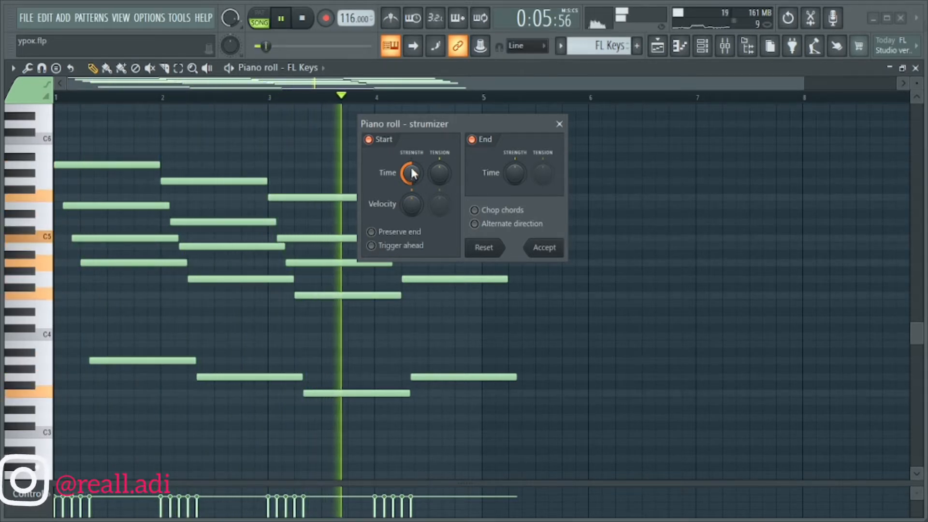
key(space)
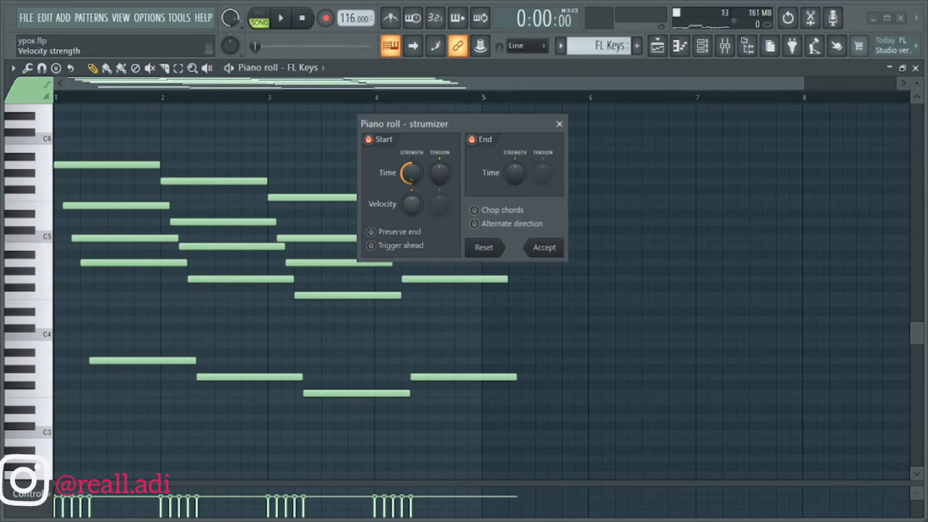
Step: Try a strum velocity strength of 82% and audition the chords
drag(412, 204, 411, 184)
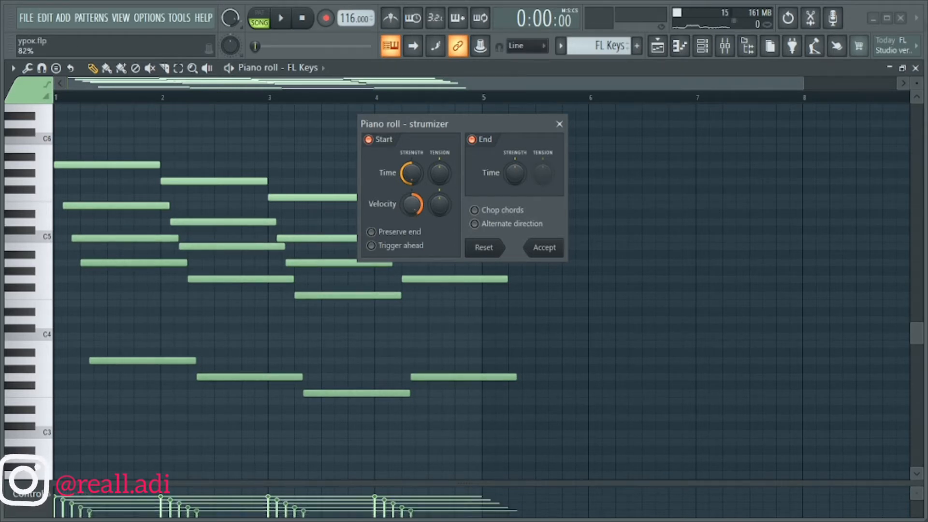
key(space)
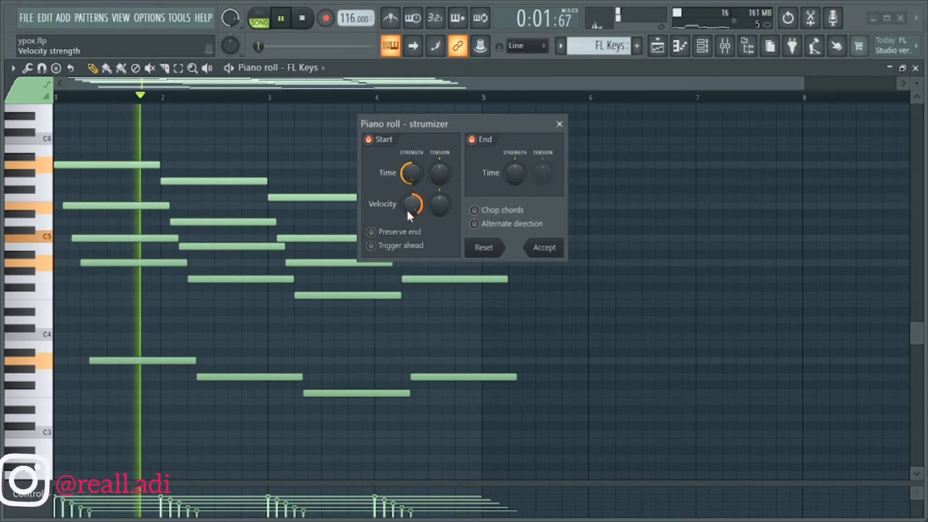
key(space)
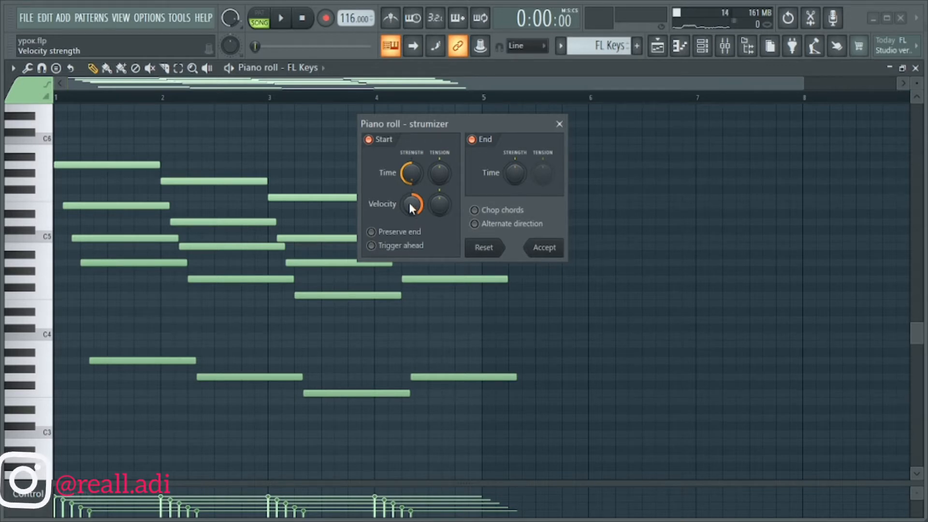
Step: Try a strum velocity strength of -68% and audition the chords
drag(412, 208, 411, 239)
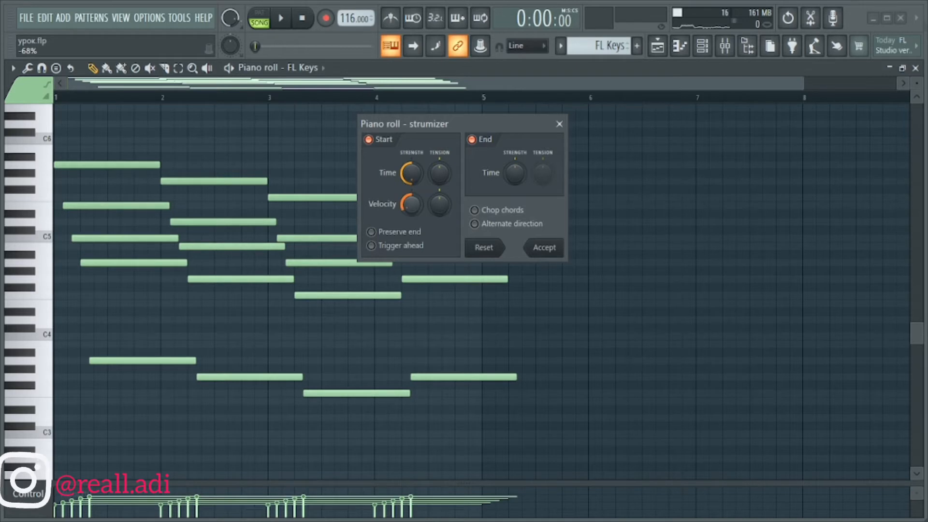
key(space)
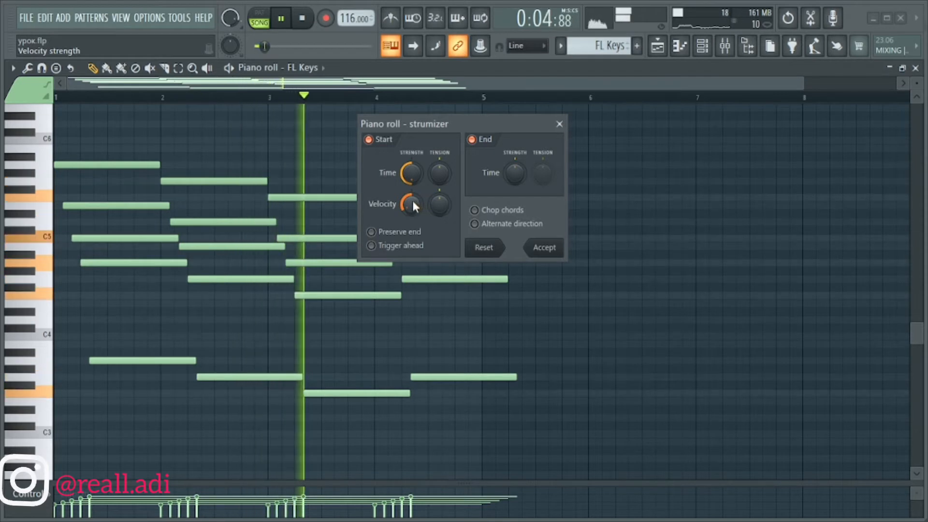
key(space)
Step: Reduce the start time strength to a slight negative amount and audition the chords with a negative velocity strength
mouse_move(417, 201)
mouse_down()
mouse_move(417, 181)
mouse_move(413, 206)
mouse_up()
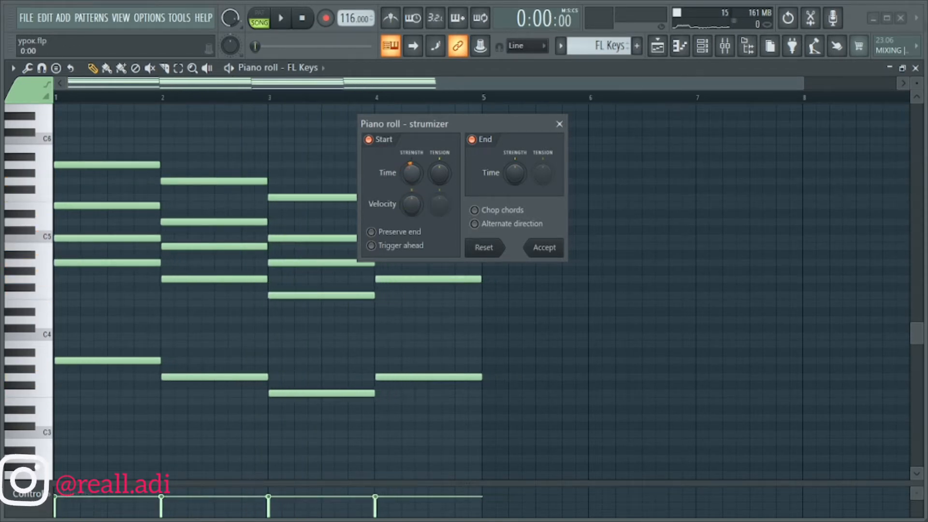
click(409, 172)
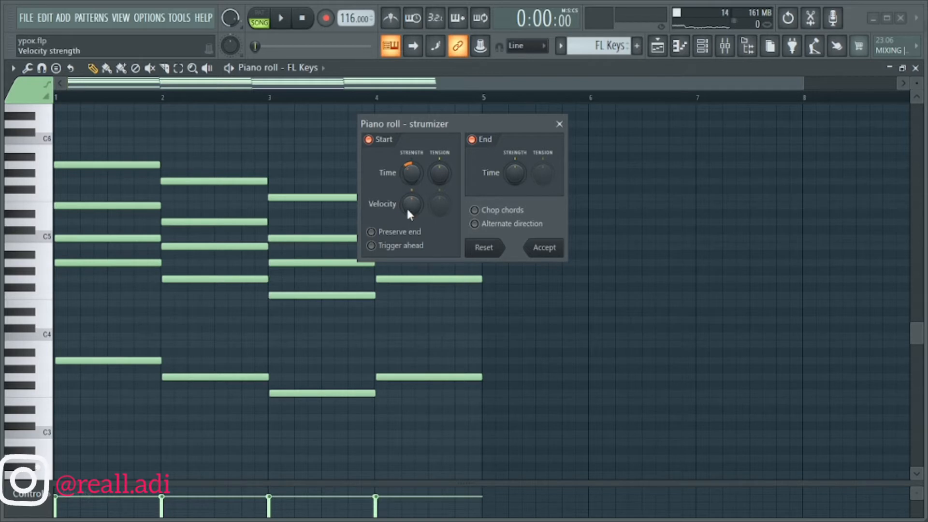
drag(411, 204, 412, 230)
key(space)
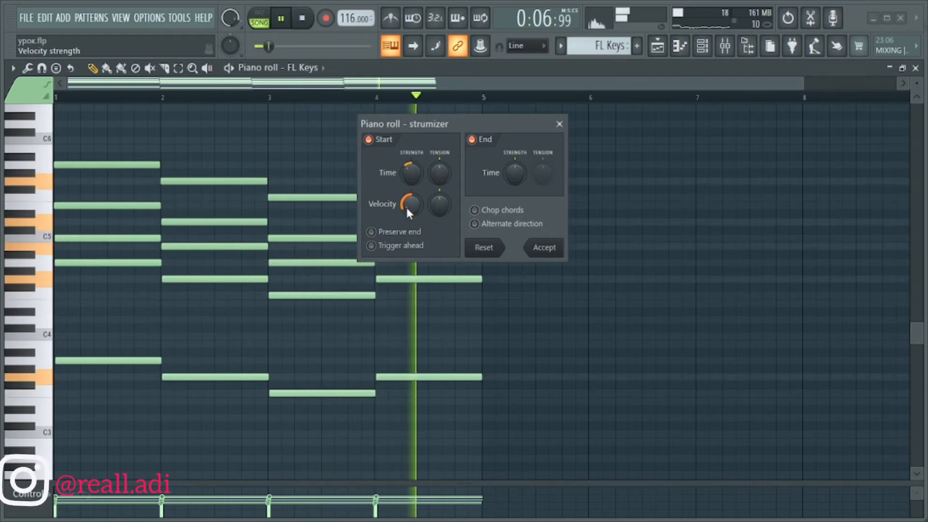
key(space)
Step: Change the strum velocity strength to a positive amount, audition the chords and apply the strum
drag(407, 207, 407, 172)
key(space)
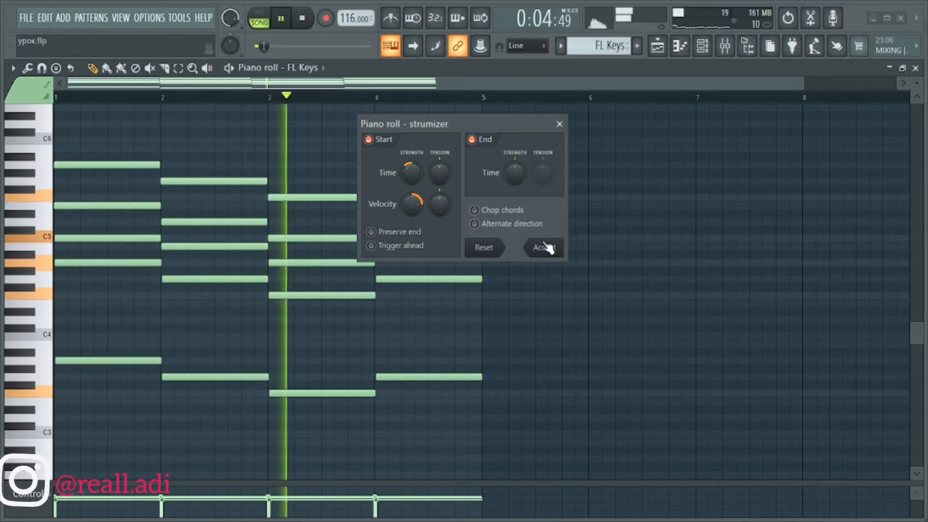
key(space)
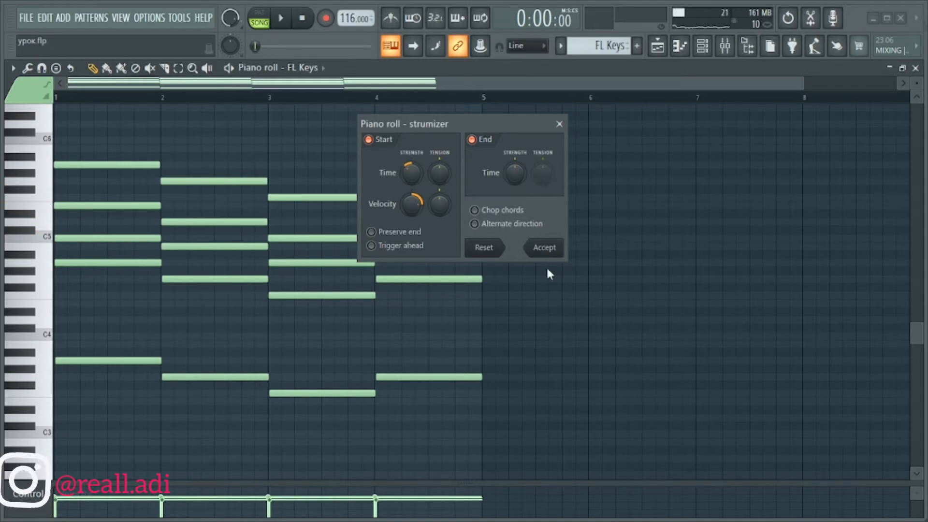
click(545, 248)
Step: Examine the staggered note starts and ends where the chord changes at bar 2
scroll(189, 342, up, 5)
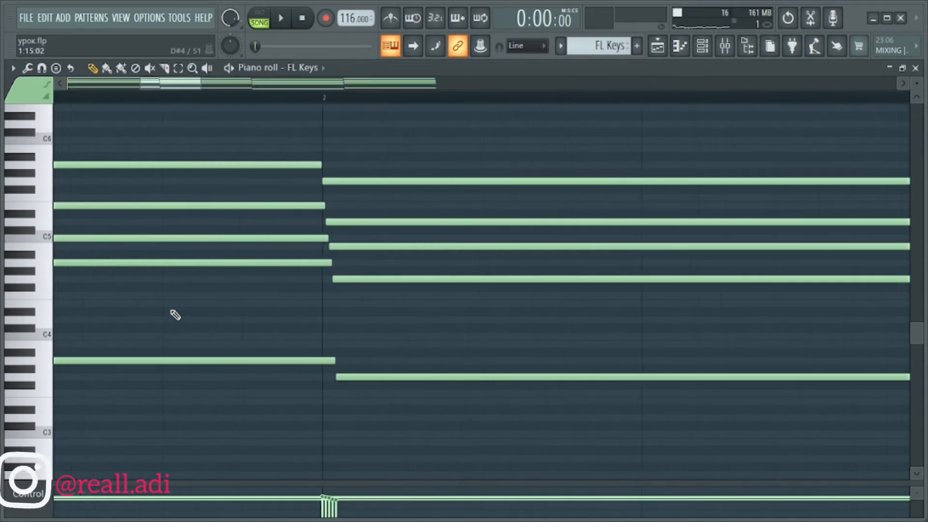
scroll(175, 314, up, 1)
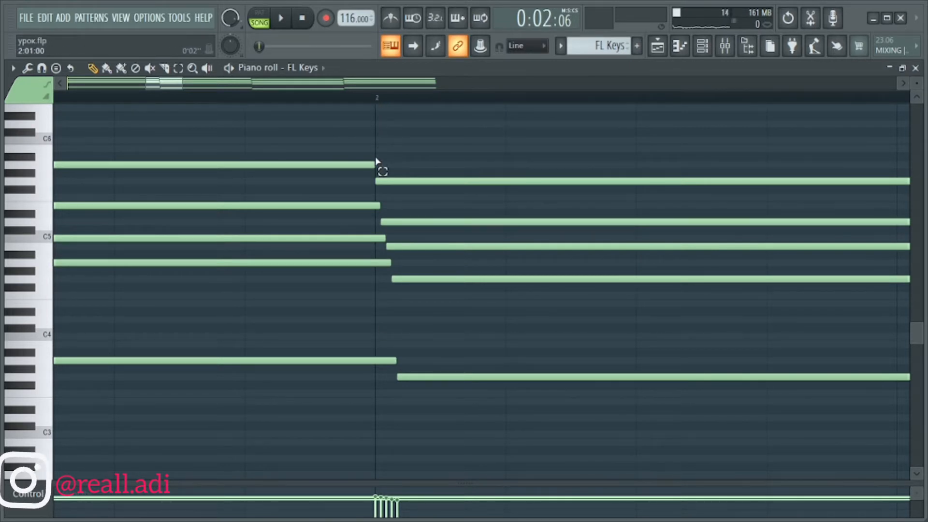
drag(378, 225, 381, 333)
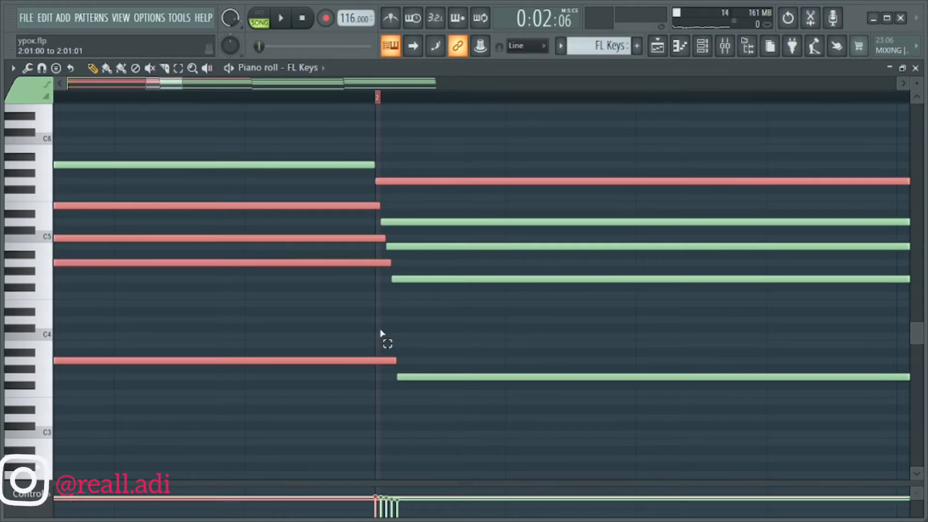
click(378, 98)
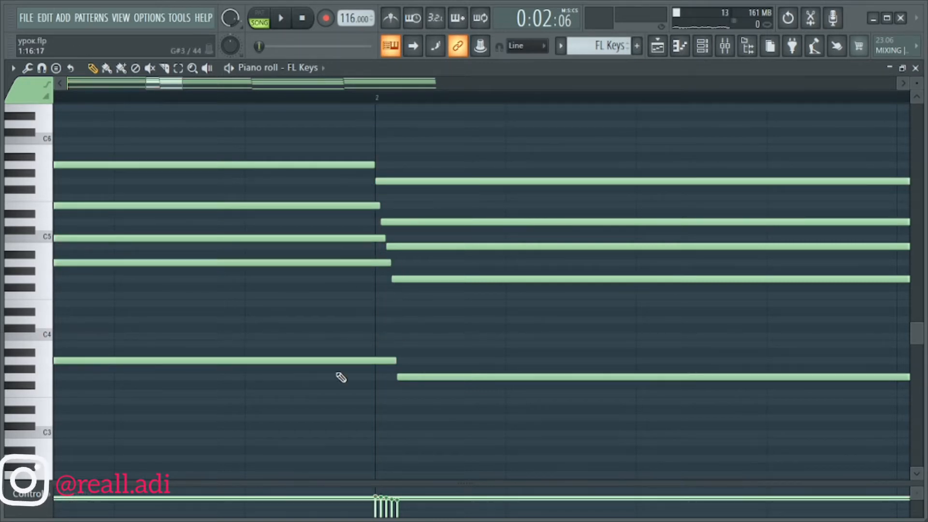
Step: Examine the strummed chord change at bar 3, enlarge the note velocity lane and audition the progression
scroll(357, 369, down, 2)
scroll(343, 348, down, 4)
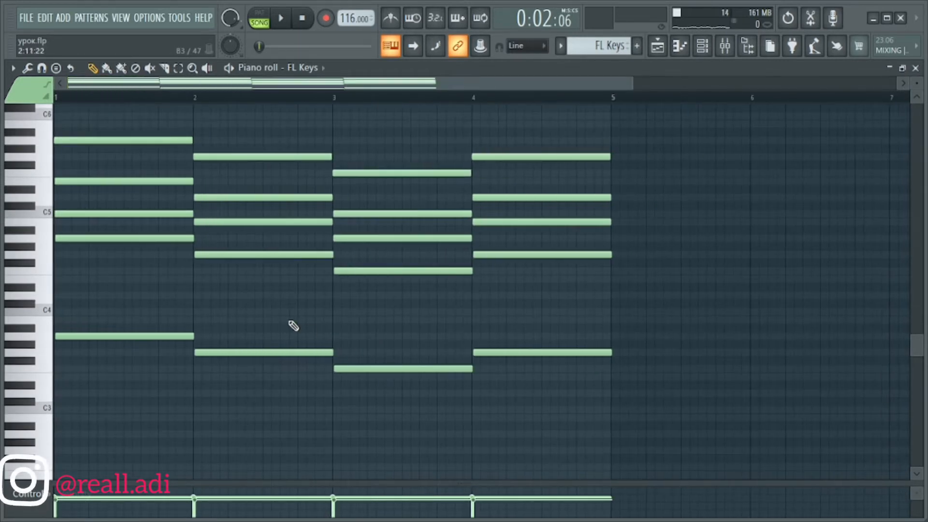
scroll(293, 325, up, 5)
scroll(491, 319, up, 2)
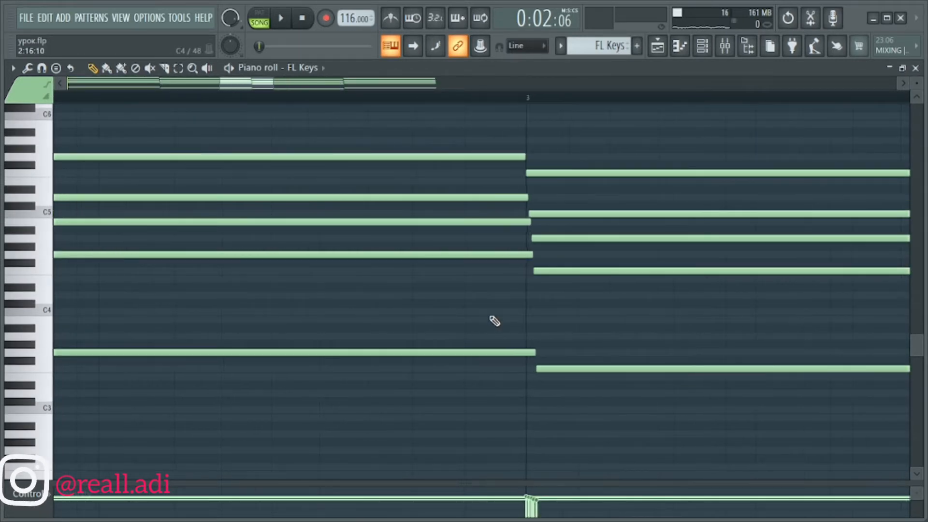
scroll(593, 314, up, 2)
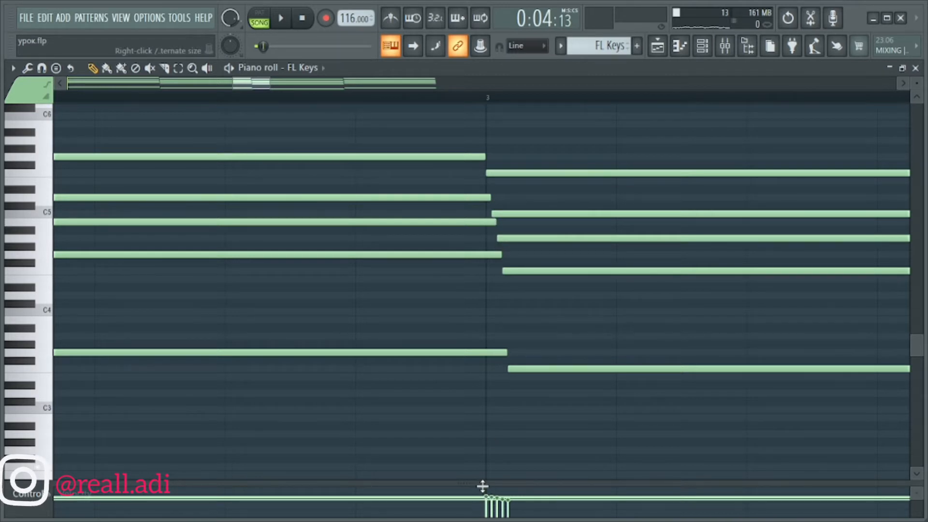
drag(480, 487, 477, 446)
ctrl+scroll(448, 343, down, 5)
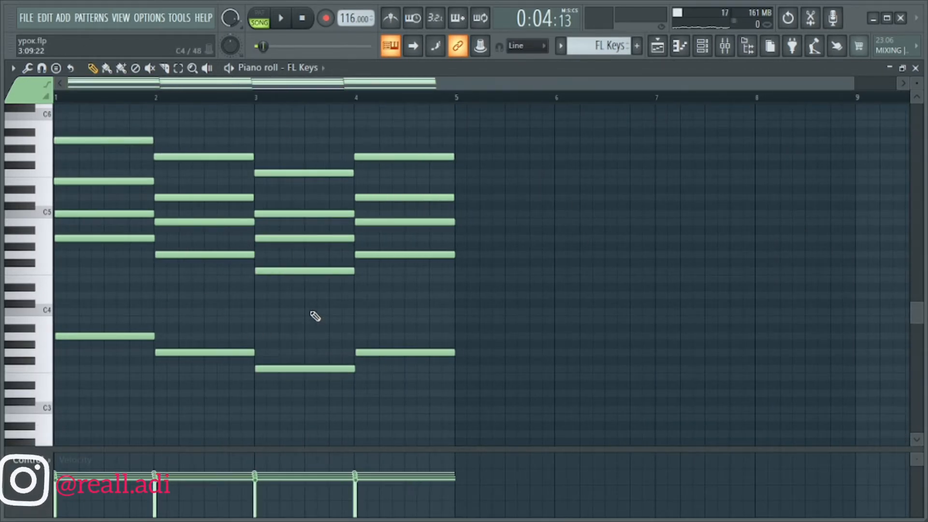
key(space)
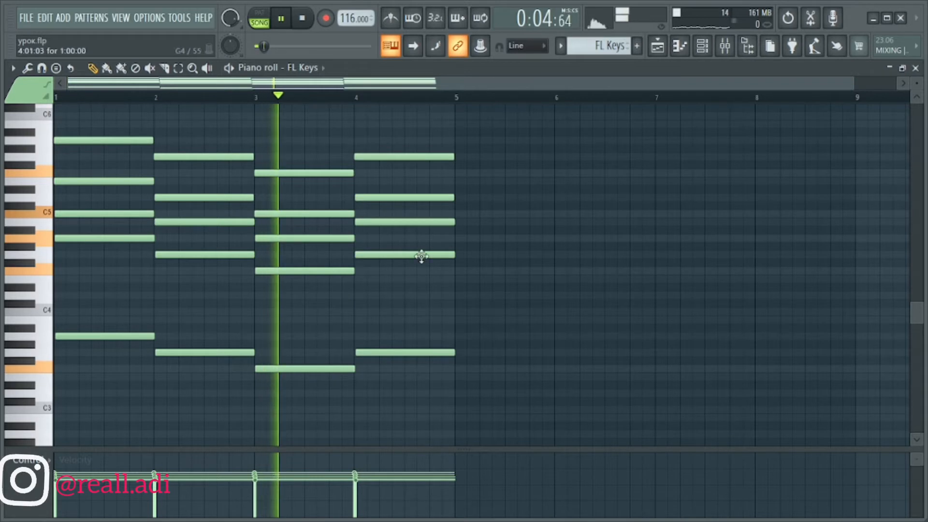
click(302, 18)
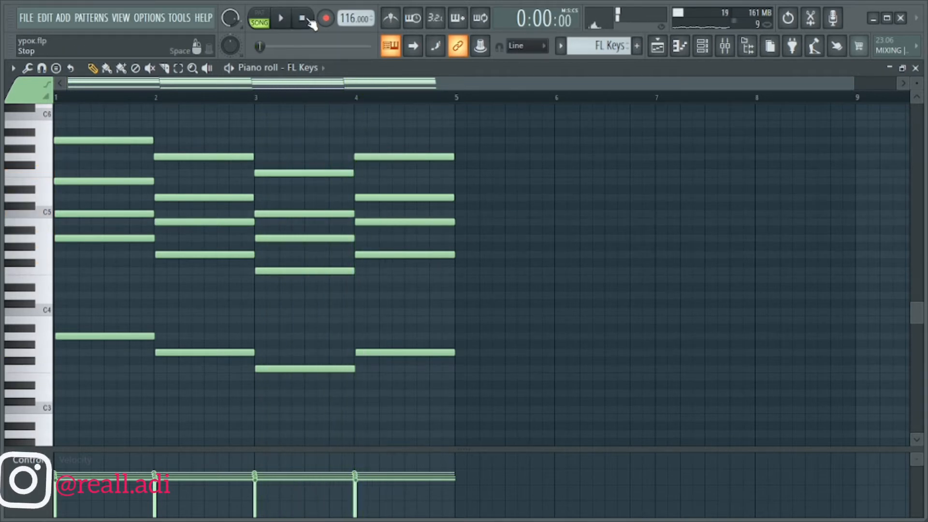
Step: Add a second FL Keys instrument as a new channel in the channel rack
click(657, 46)
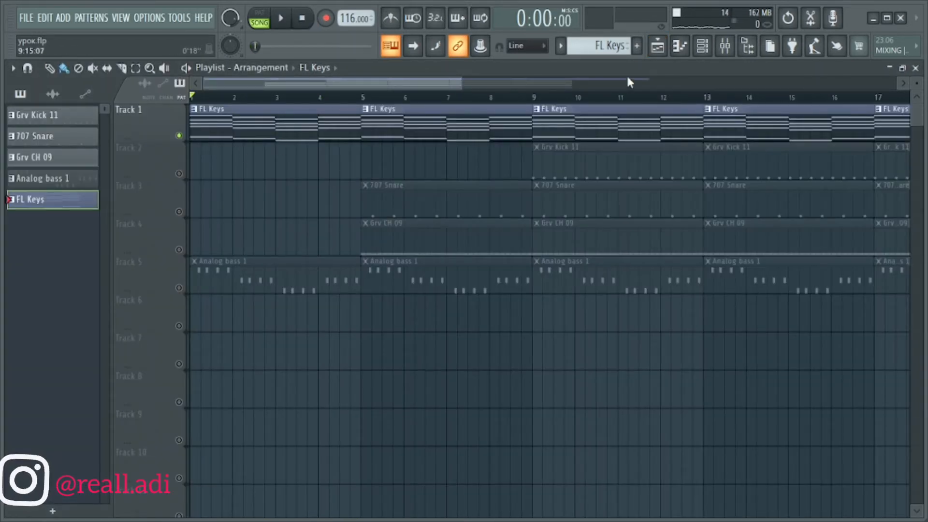
click(702, 46)
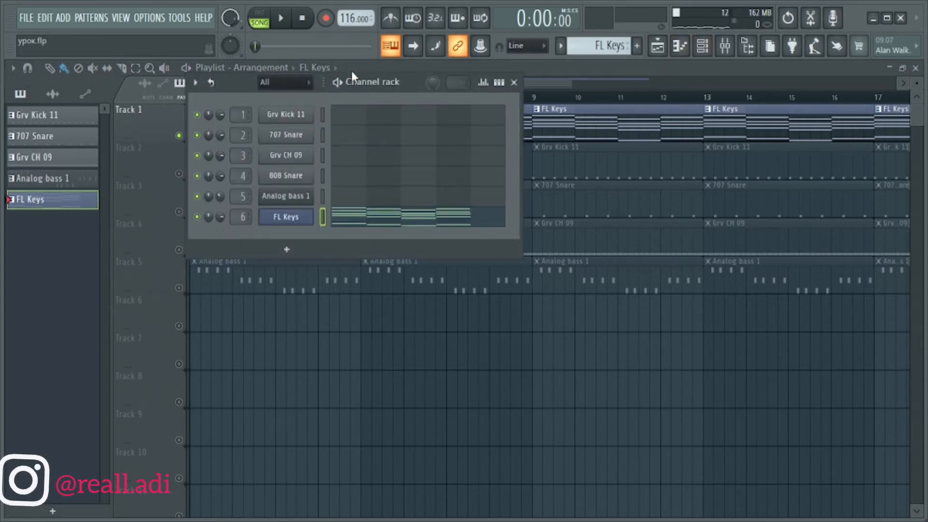
click(456, 220)
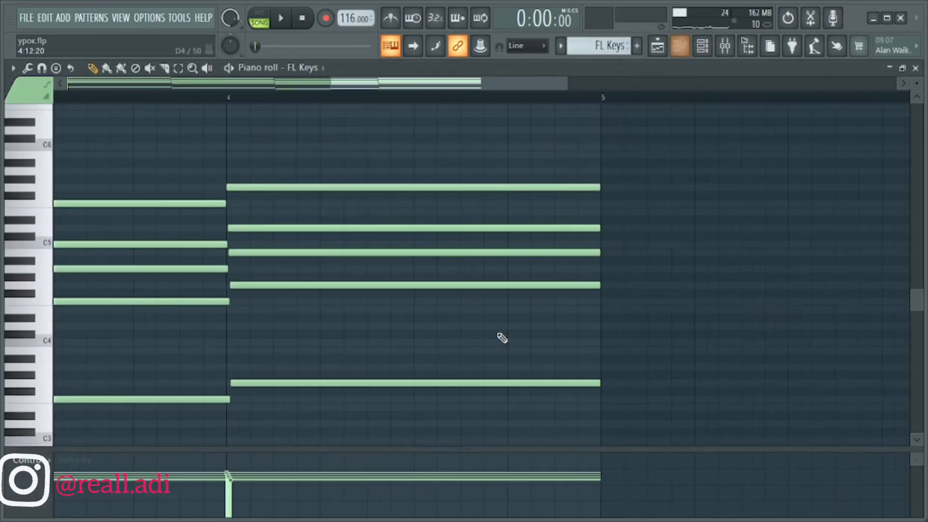
click(702, 46)
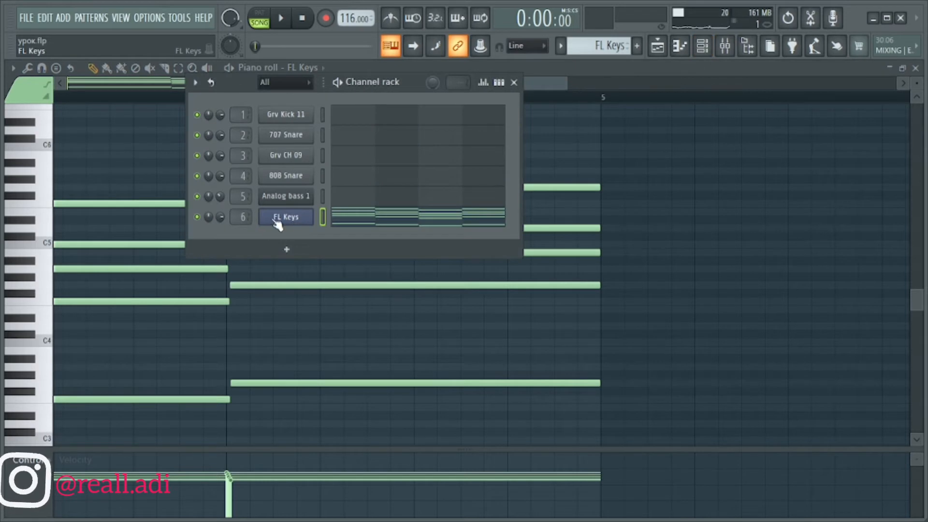
click(287, 250)
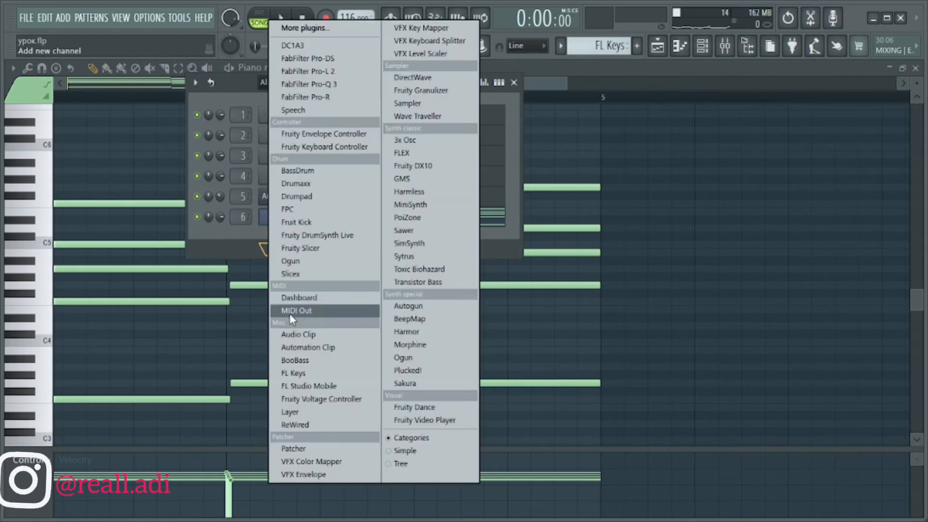
click(313, 375)
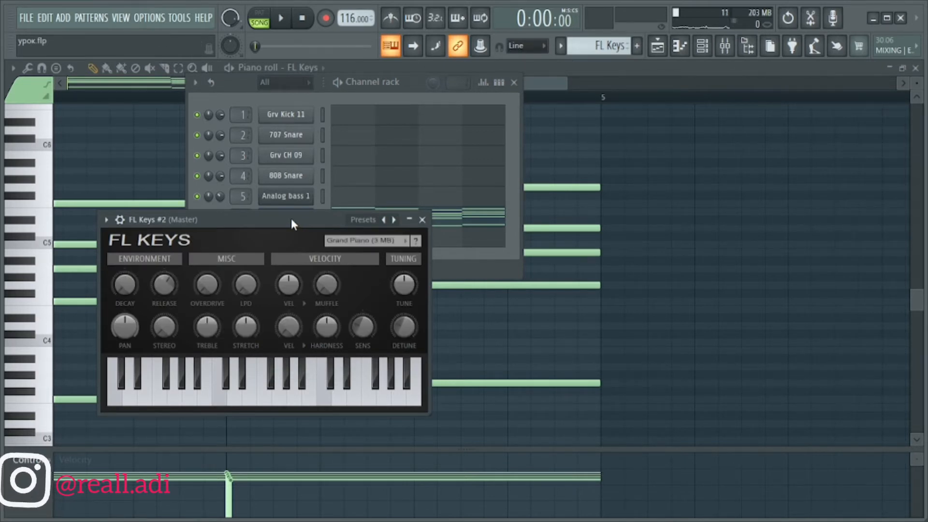
Step: Load the ePiano preset in the new FL Keys instrument, close its window and play a test note
drag(314, 216, 416, 181)
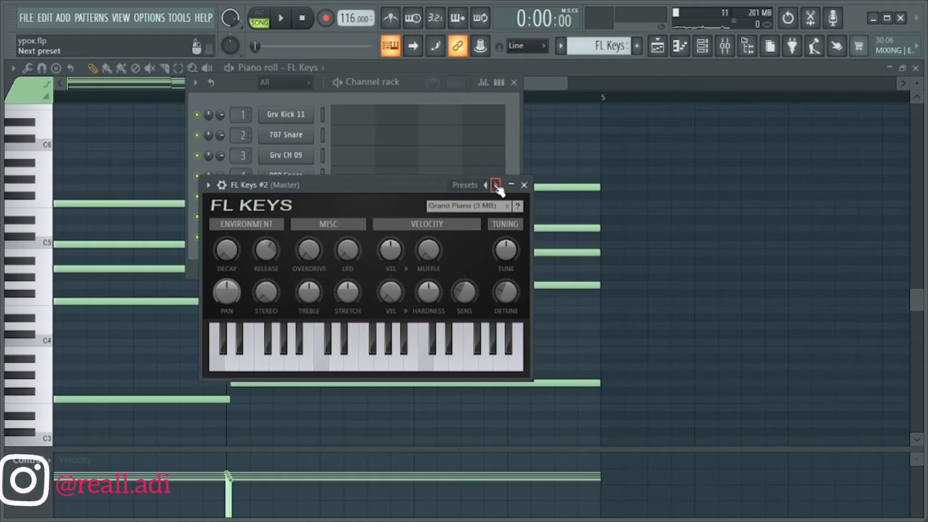
right_click(499, 189)
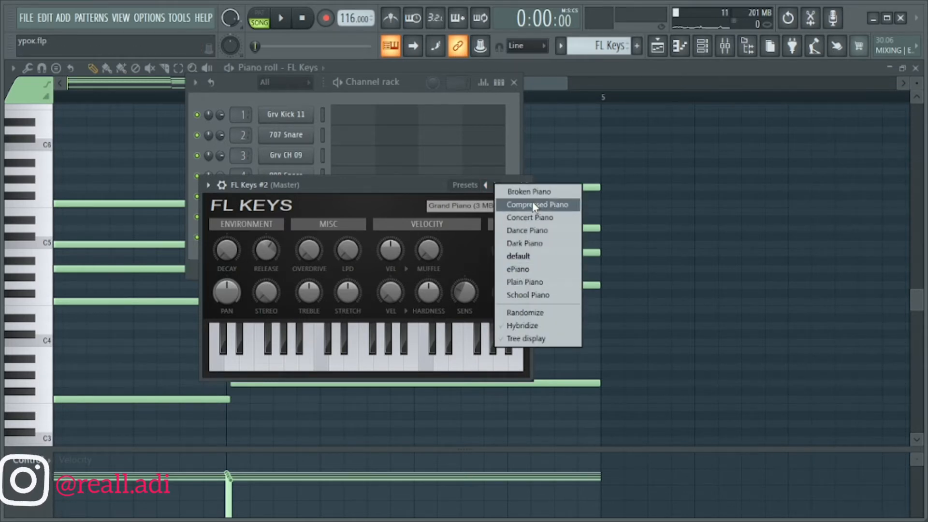
click(519, 269)
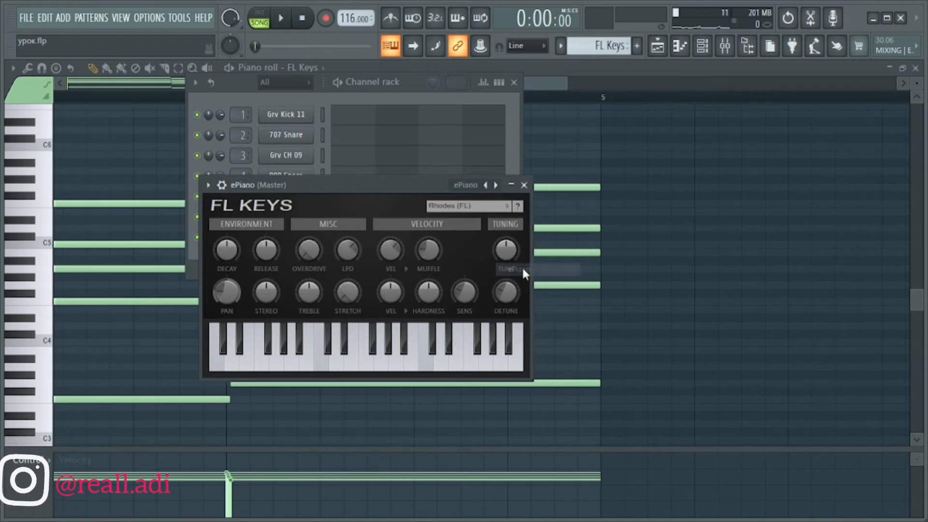
click(524, 186)
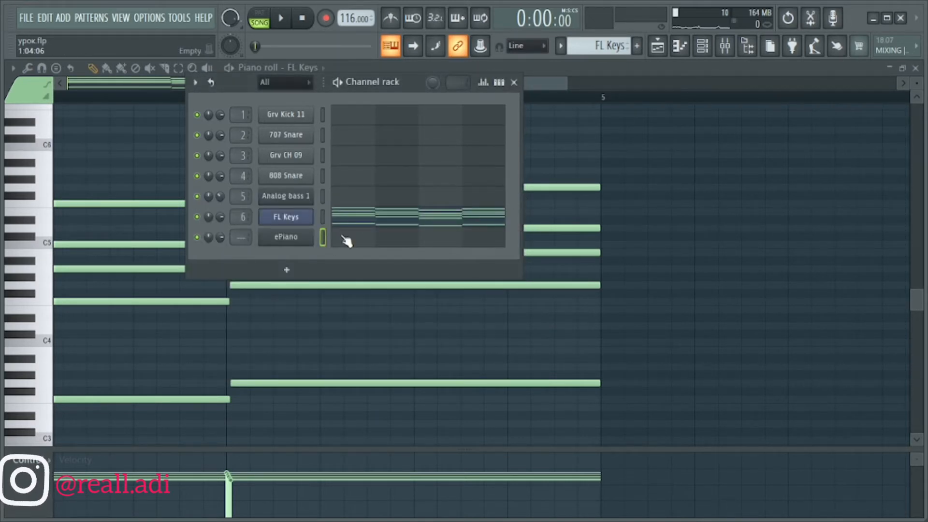
key(r)
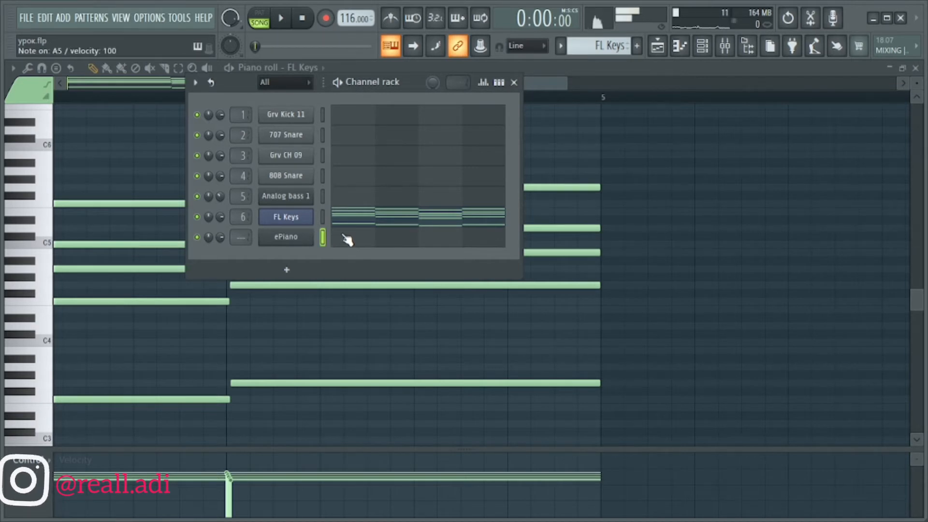
Step: Copy the chord notes from the FL Keys channel, paste them into the ePiano channel and open its piano roll
right_click(290, 221)
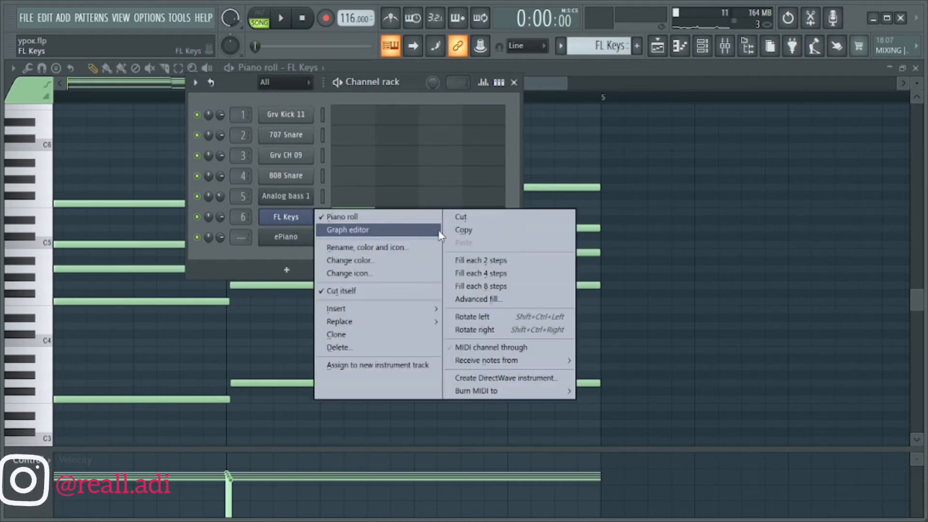
click(290, 219)
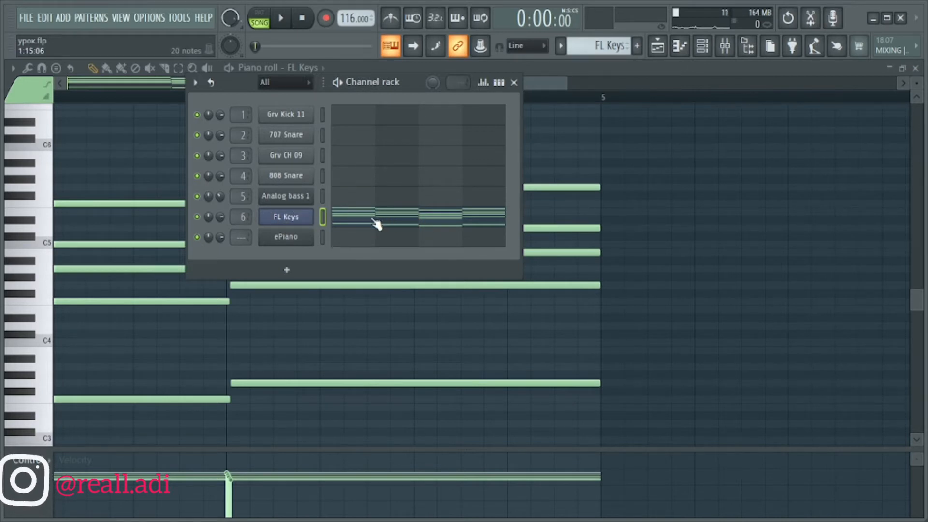
right_click(292, 216)
click(291, 215)
right_click(292, 216)
click(494, 233)
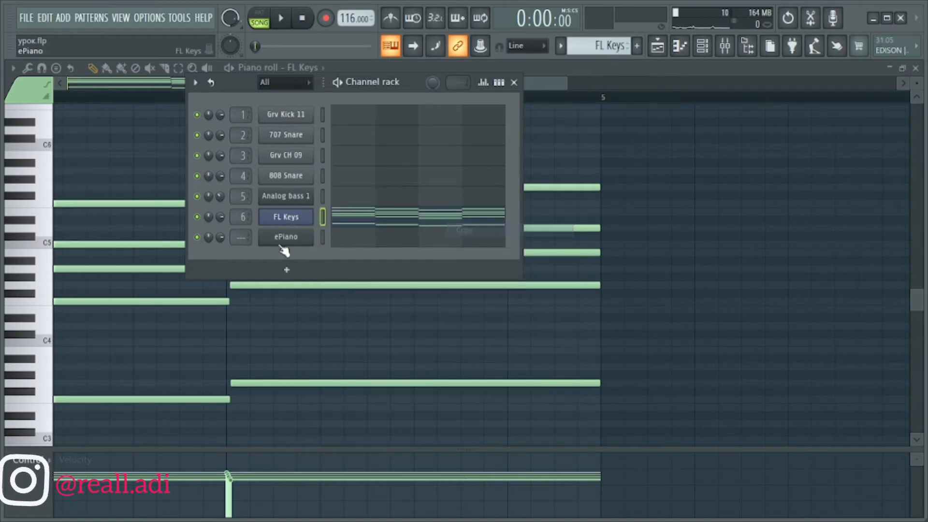
right_click(285, 240)
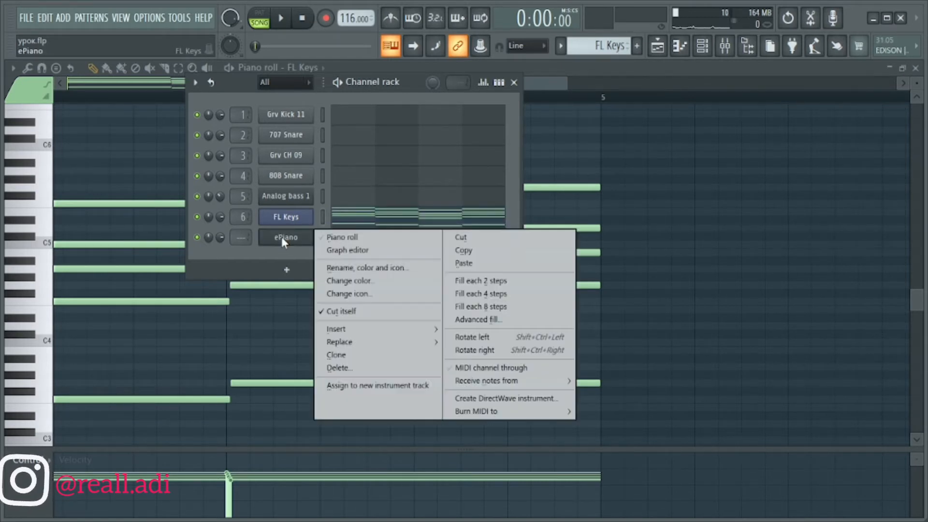
click(483, 263)
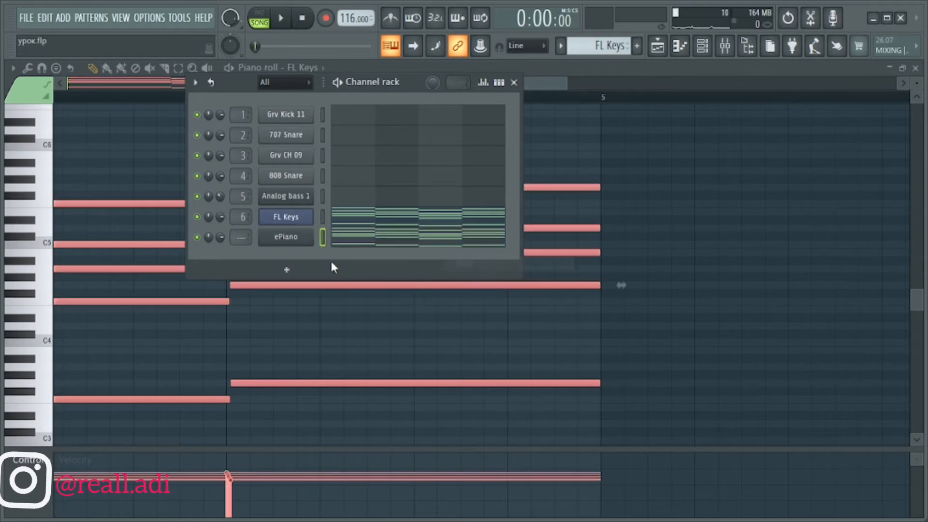
click(363, 242)
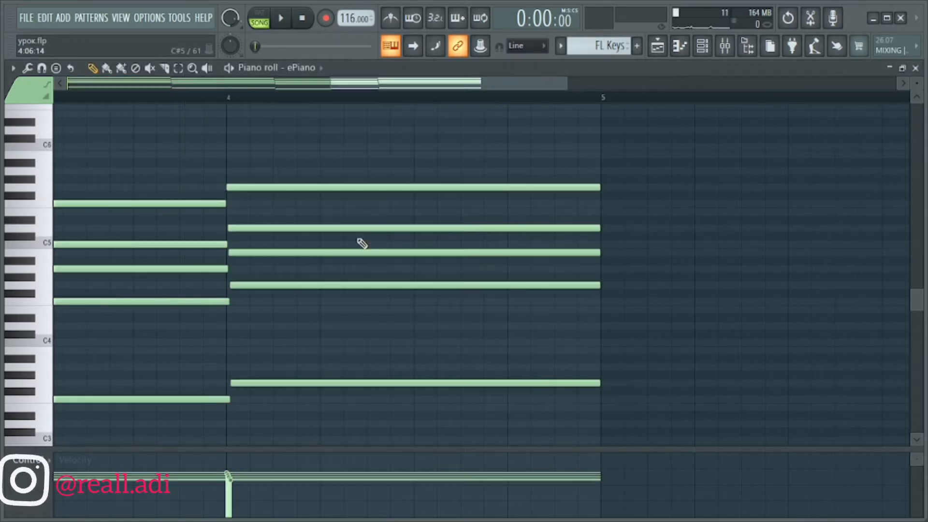
Step: Mute the FL Keys channel to audition the ePiano chords alone, and unmute it to hear both layers together
click(703, 46)
click(197, 217)
key(space)
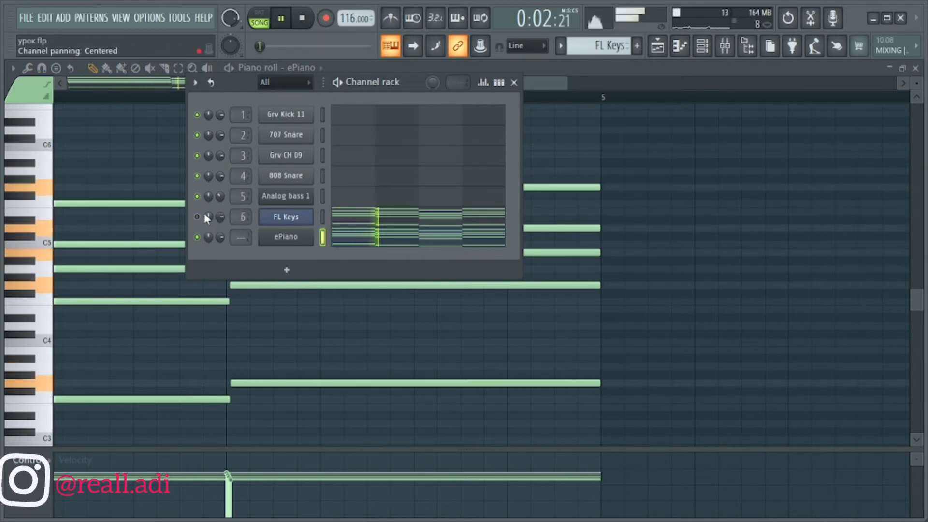
click(197, 217)
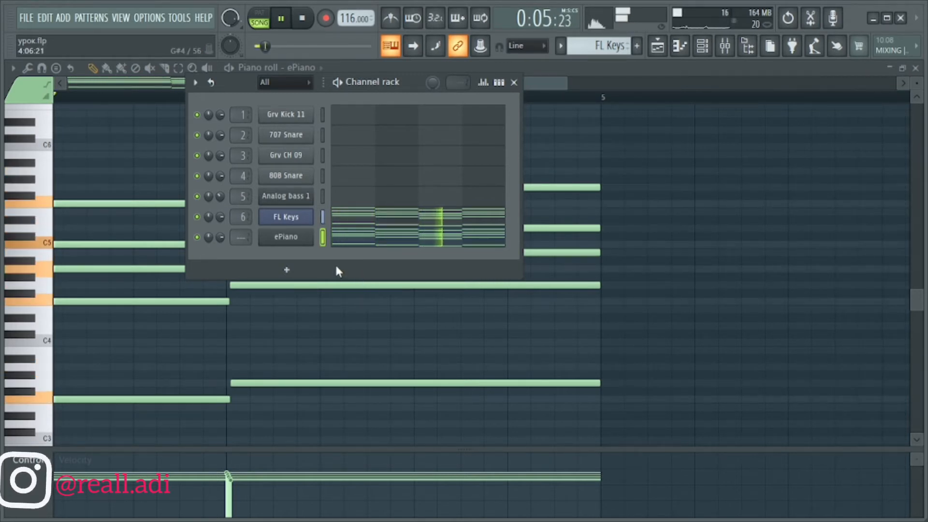
key(space)
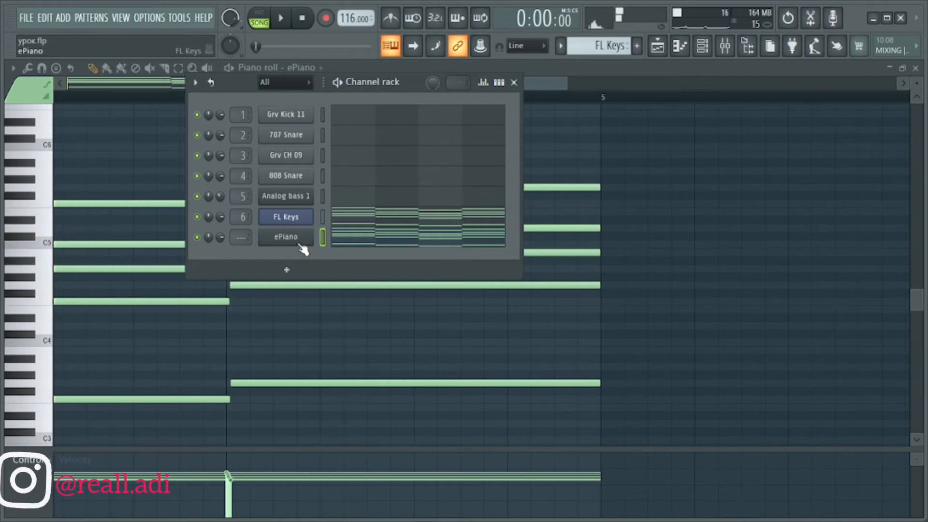
Step: Route the ePiano channel to its own mixer track 7 and open the mixer
click(296, 237)
click(223, 186)
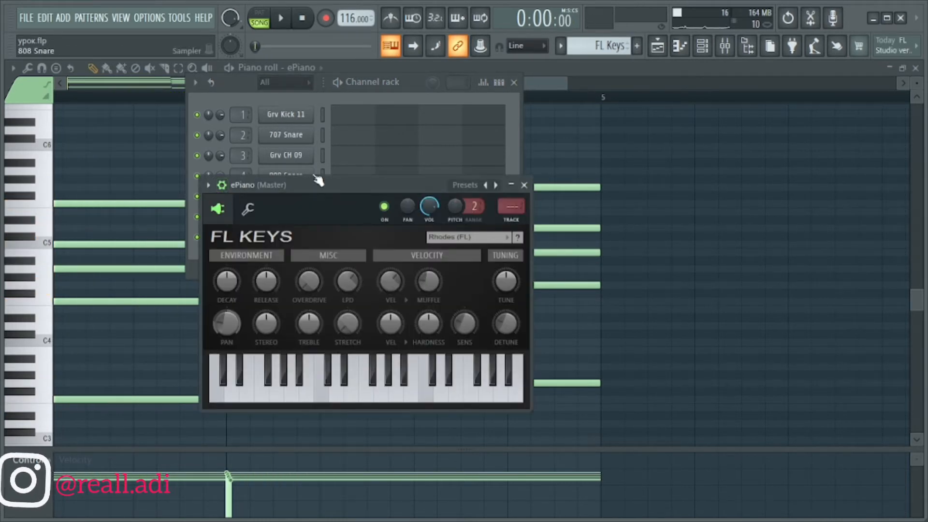
click(222, 185)
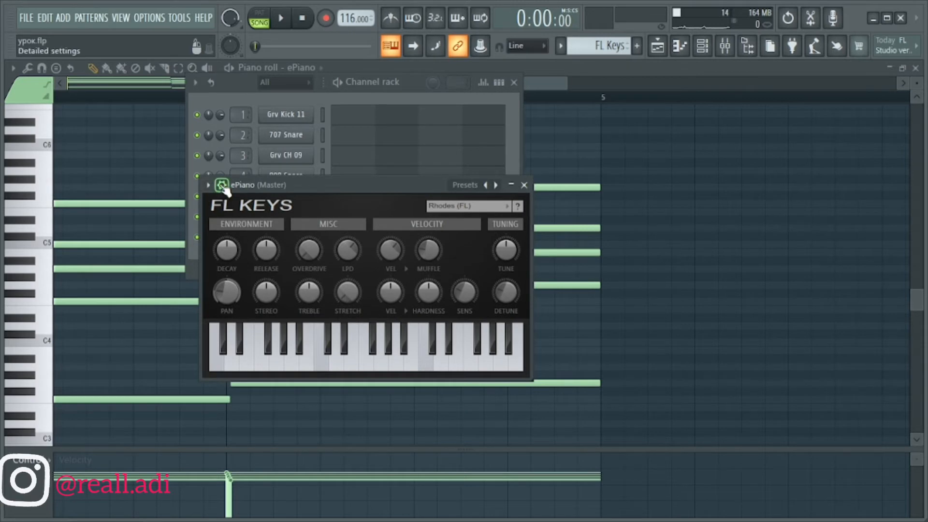
click(222, 185)
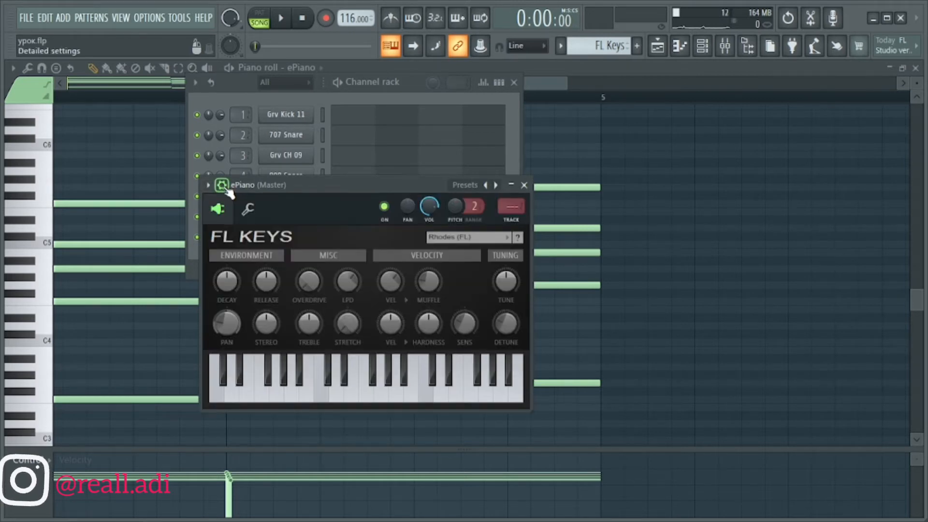
click(513, 221)
key(F9)
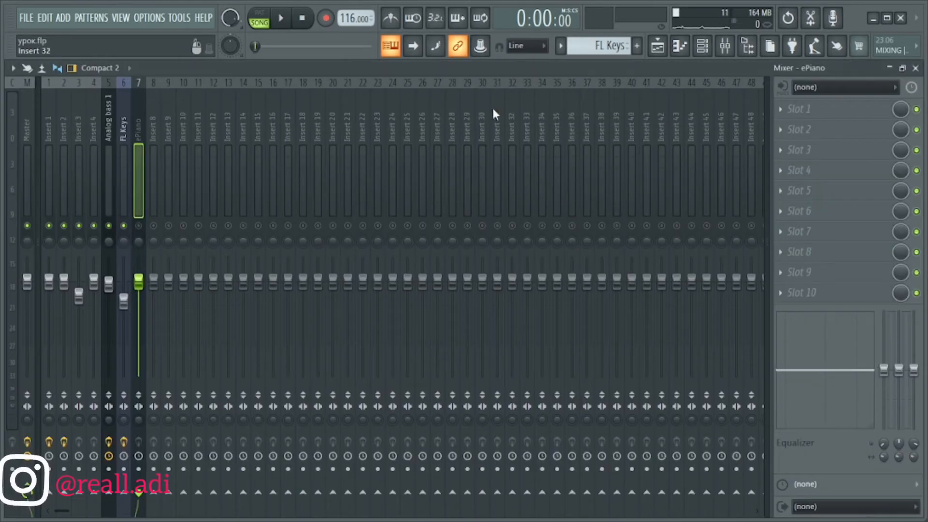
Step: Play the song with the ePiano mixer track enabled alongside FL Keys, stop it and toggle the FL Keys track's mute
key(space)
click(139, 226)
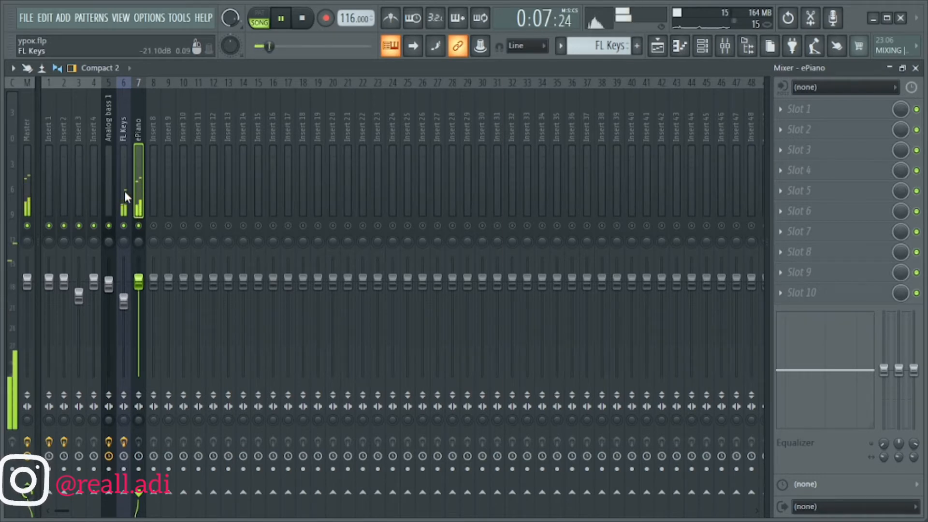
key(space)
click(124, 226)
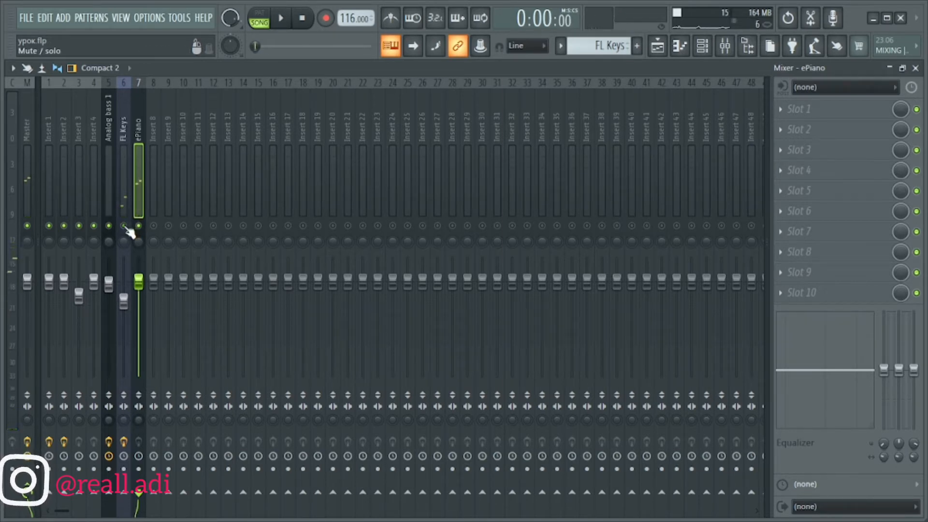
Step: Select the FL Keys mixer track, mute the ePiano track and audition the chords without the ePiano layer
click(121, 199)
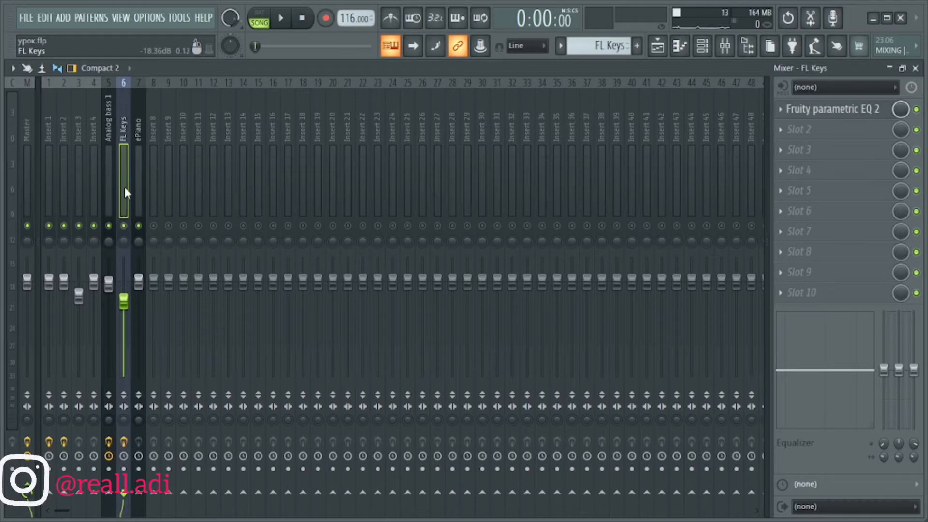
click(140, 230)
key(space)
key(space)
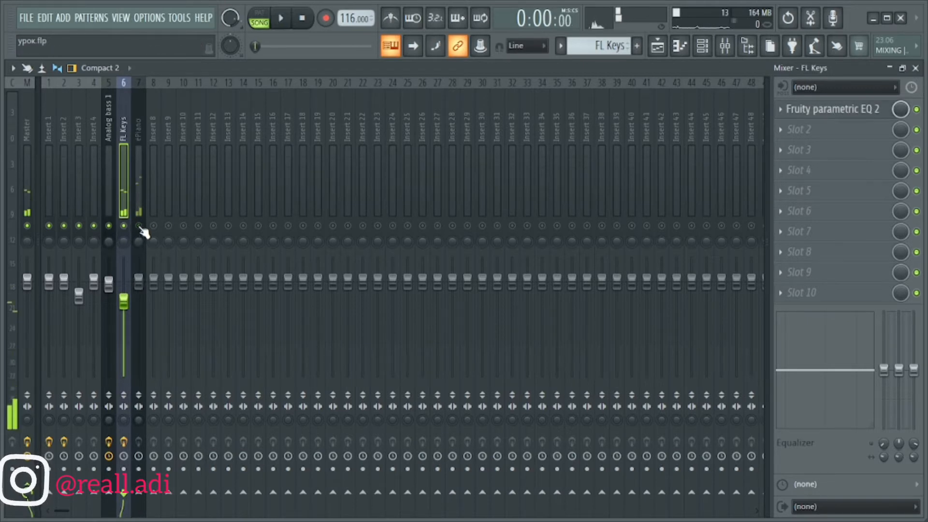
Step: Solo the ePiano mixer track and select it
click(139, 226)
right_click(139, 226)
click(139, 190)
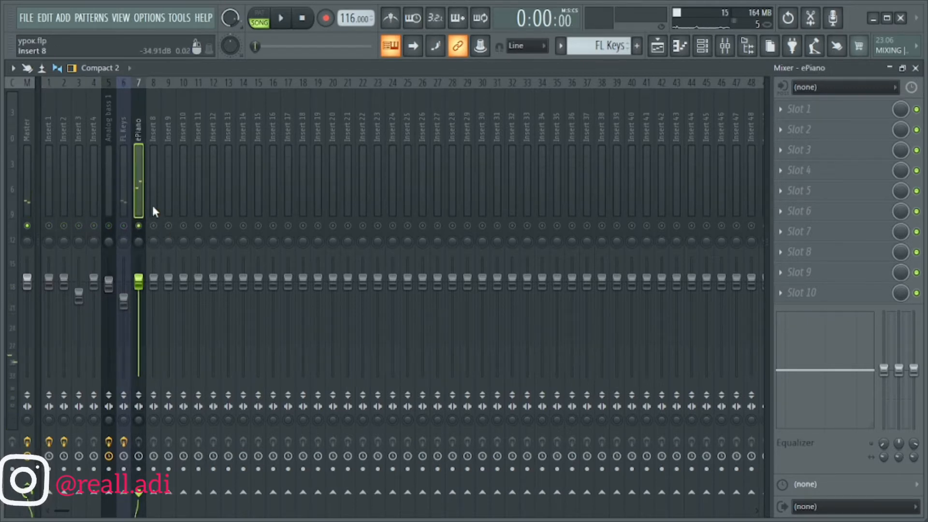
Step: Audition the soloed ePiano and load Fruity Parametric EQ 2 into the first effect slot of its mixer track
key(space)
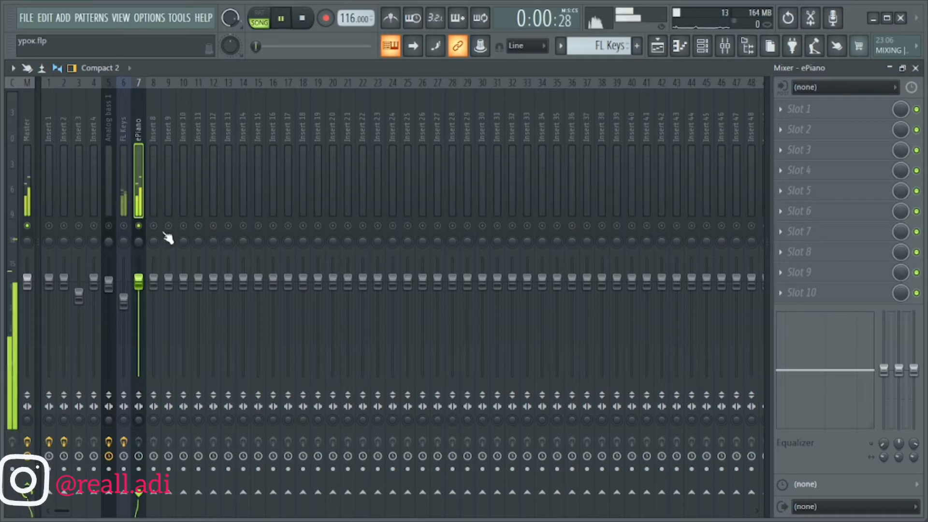
key(space)
click(806, 107)
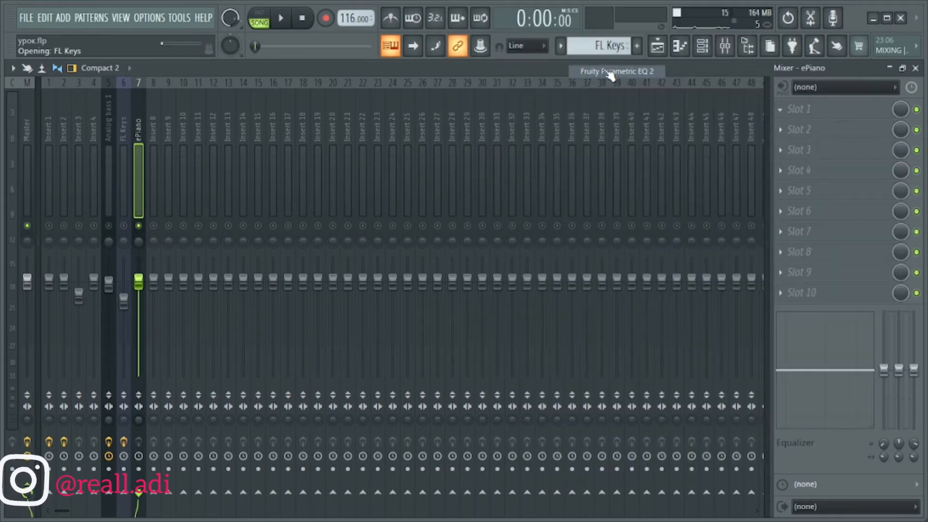
click(458, 329)
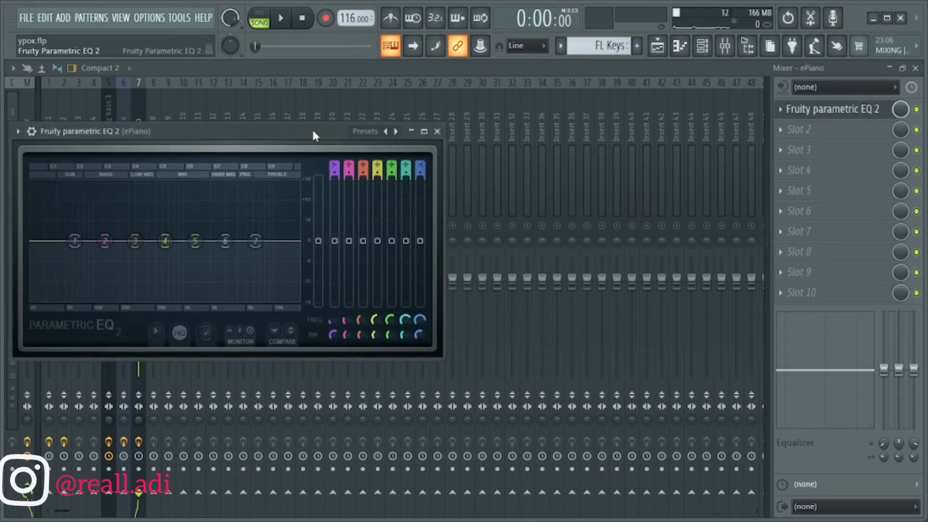
drag(312, 128, 561, 103)
Step: Change the filter order of EQ band 1 and set its type to High pass
right_click(330, 216)
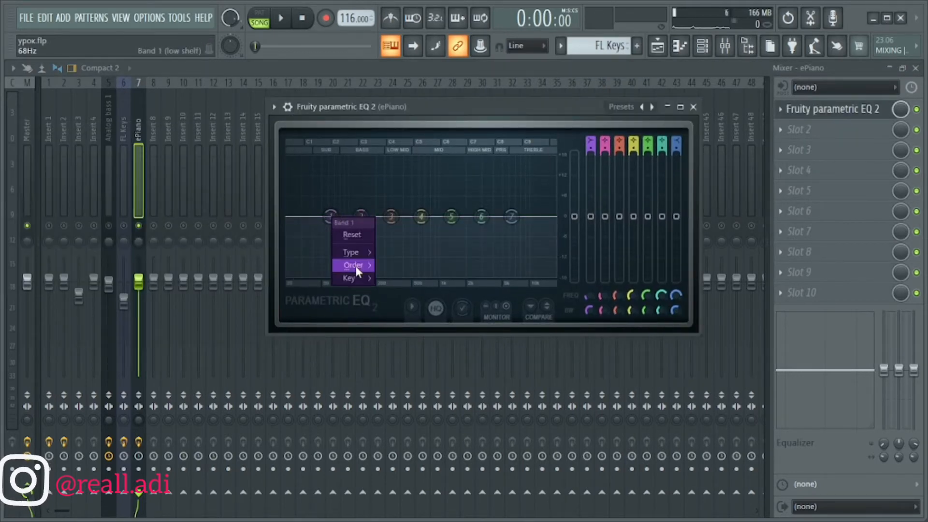
mouse_move(356, 266)
click(407, 265)
right_click(331, 217)
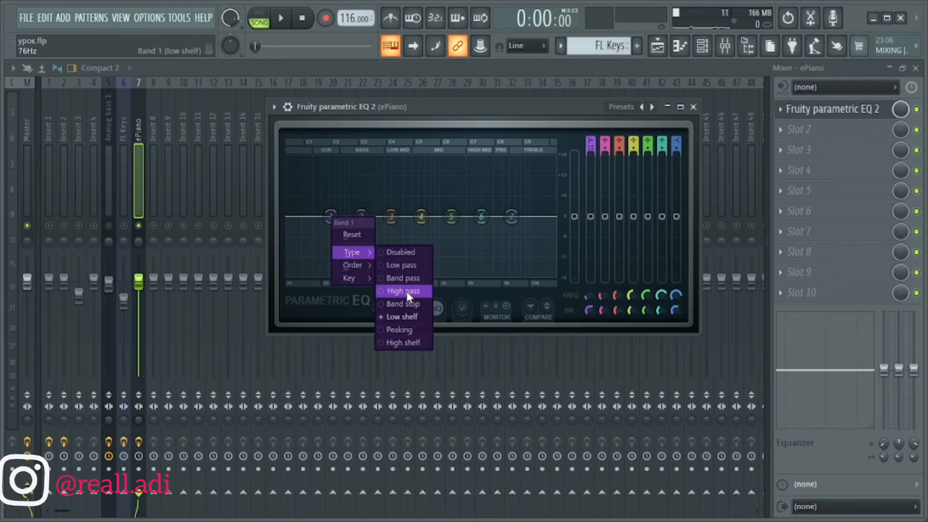
click(402, 292)
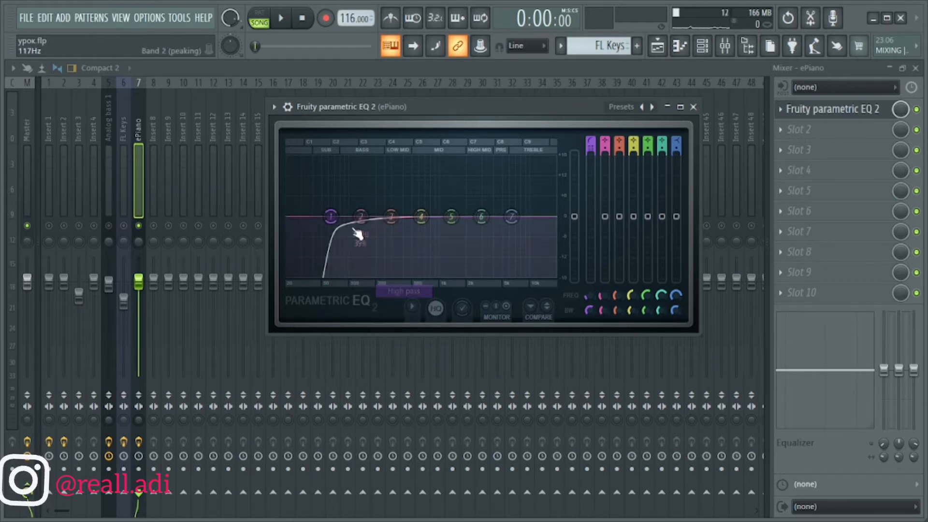
Step: Raise the cutoff of EQ band 1 above 71 Hz, close to band 2, while auditioning the ePiano
mouse_move(330, 216)
mouse_down()
mouse_move(369, 216)
mouse_move(311, 214)
mouse_move(346, 216)
mouse_move(335, 216)
mouse_up()
key(space)
key(space)
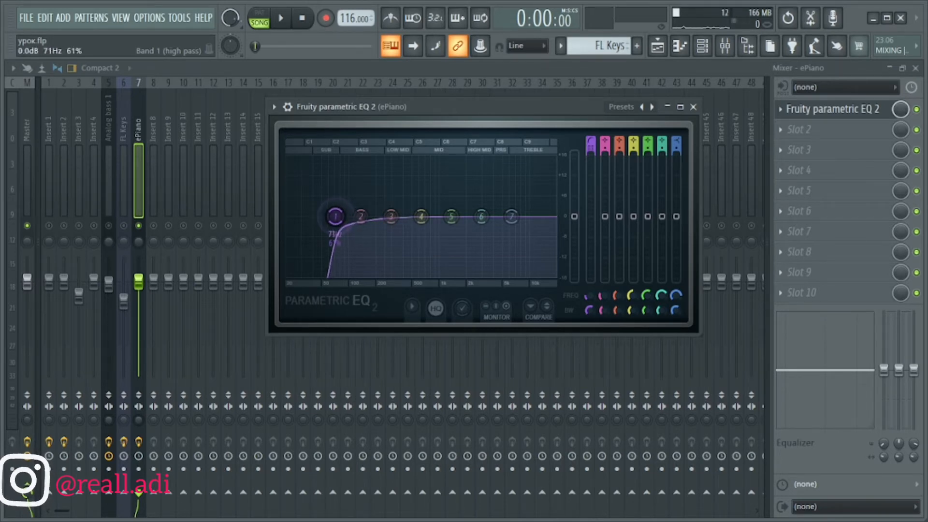
key(space)
drag(335, 216, 345, 216)
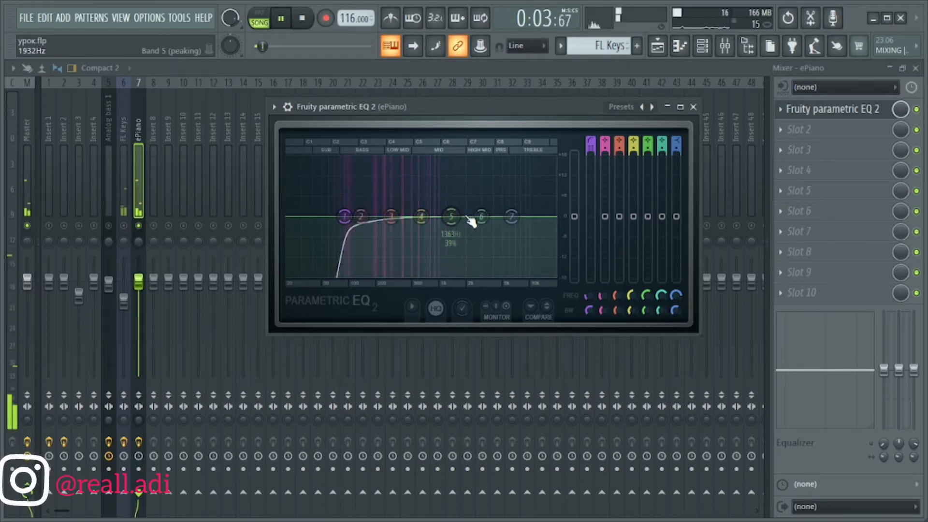
Step: Change EQ band 7's order, make it a Low pass and lower its cutoff to just below band 6, then stop playback
right_click(512, 217)
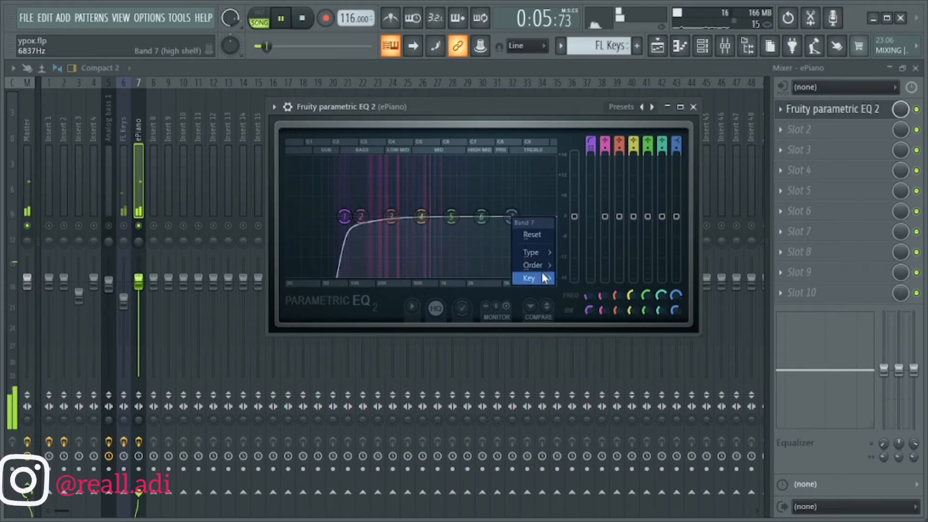
mouse_move(539, 268)
click(596, 267)
right_click(512, 217)
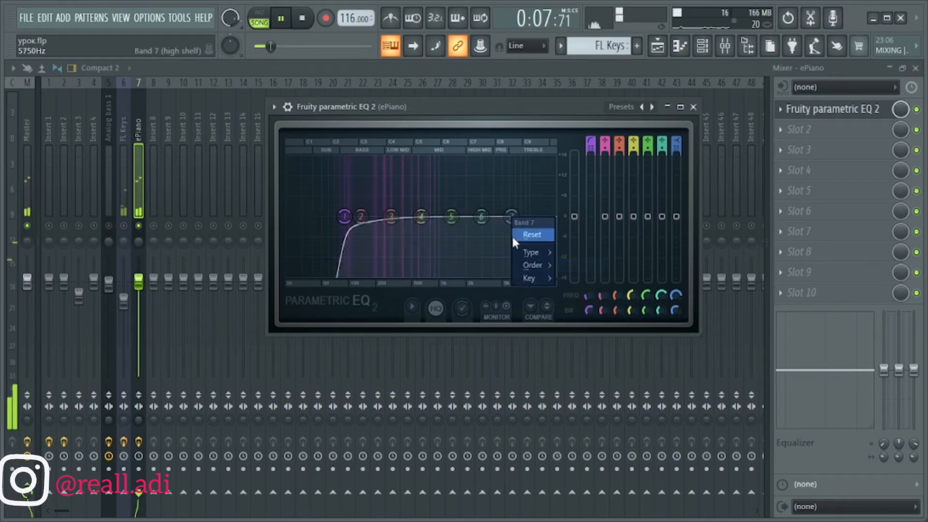
mouse_move(530, 252)
click(583, 265)
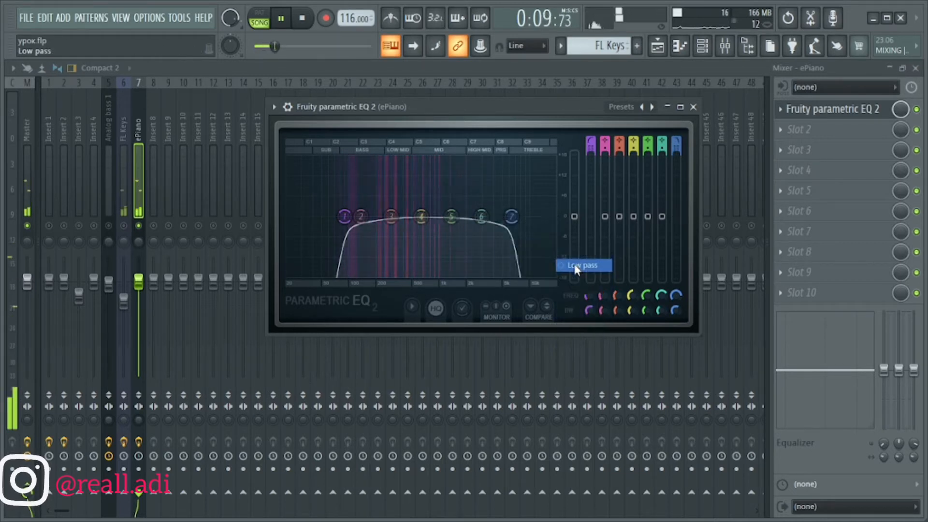
drag(512, 216, 476, 216)
key(space)
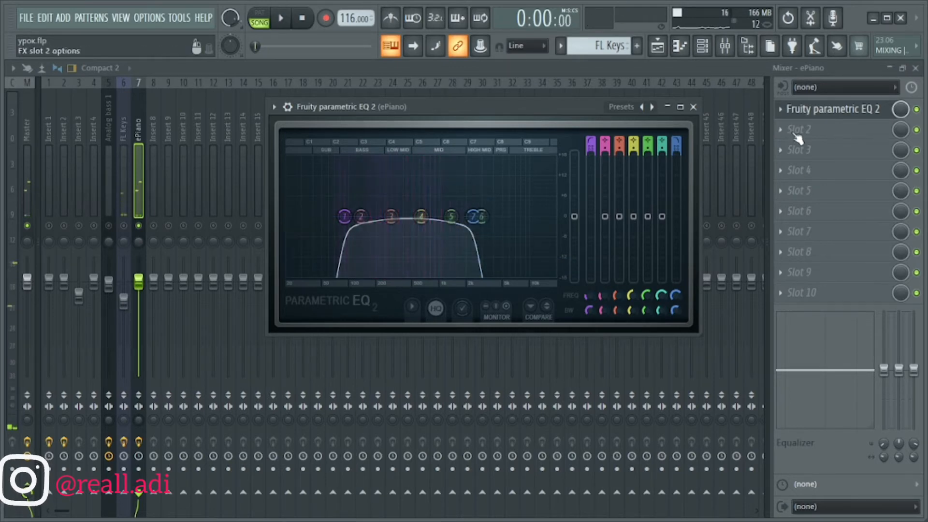
Step: Load Fruity Stereo Shaper into the second effect slot of the ePiano track and move its window clear of the tracks
click(783, 135)
click(808, 134)
click(812, 135)
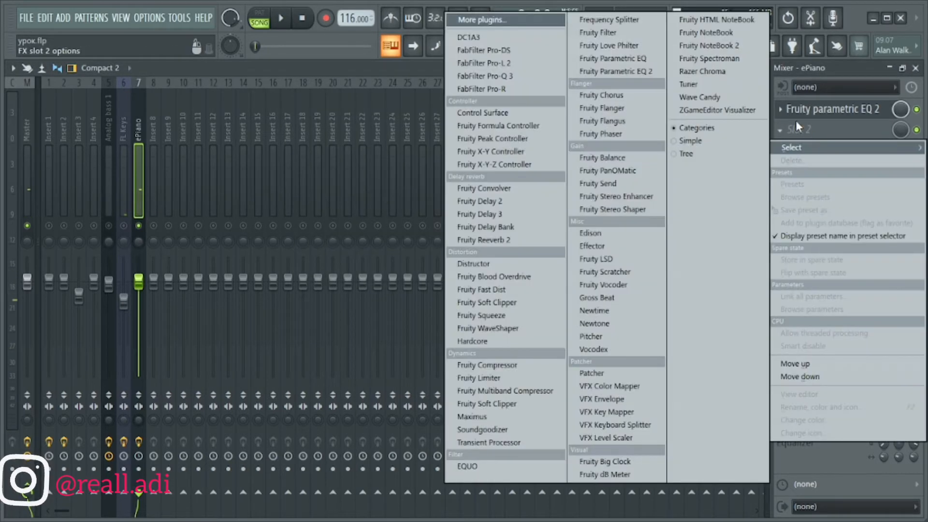
click(620, 210)
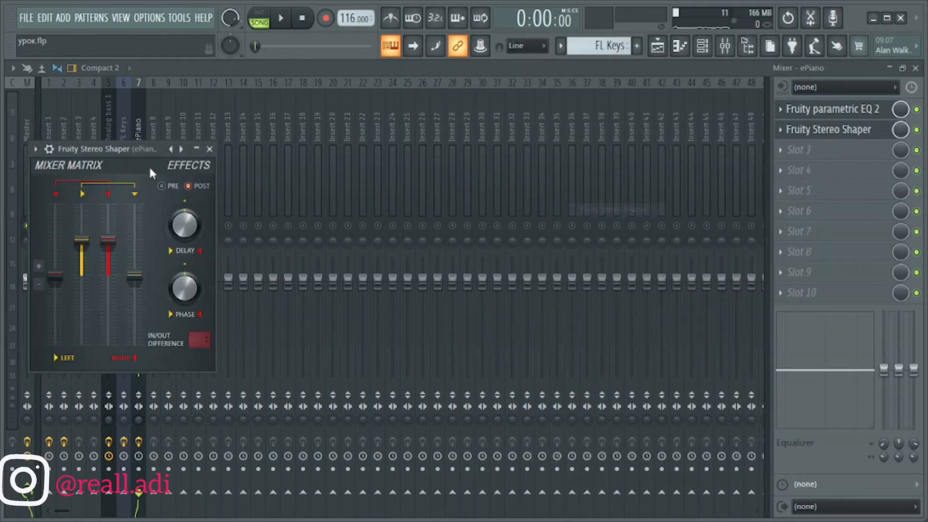
drag(135, 156, 598, 137)
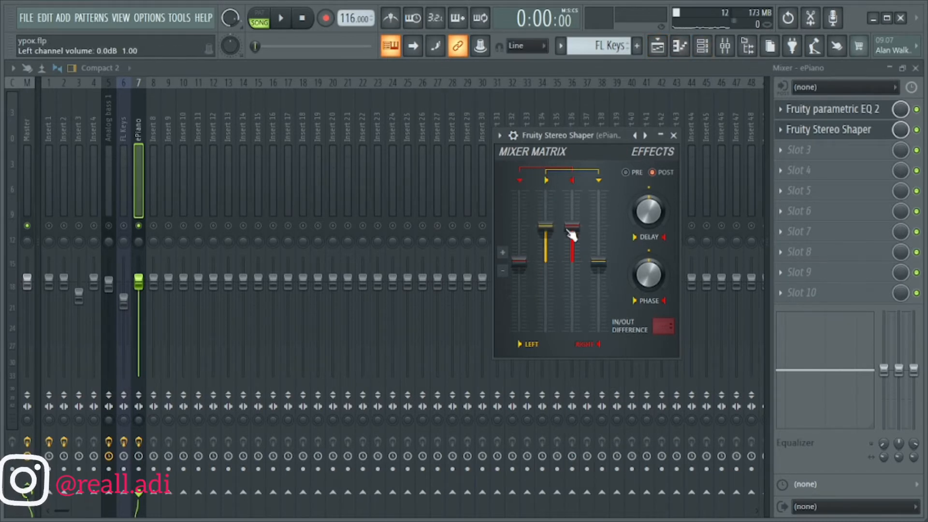
Step: Step forward through the Fruity Stereo Shaper presets to the one with a 28.9 ms right delay
drag(598, 261, 598, 259)
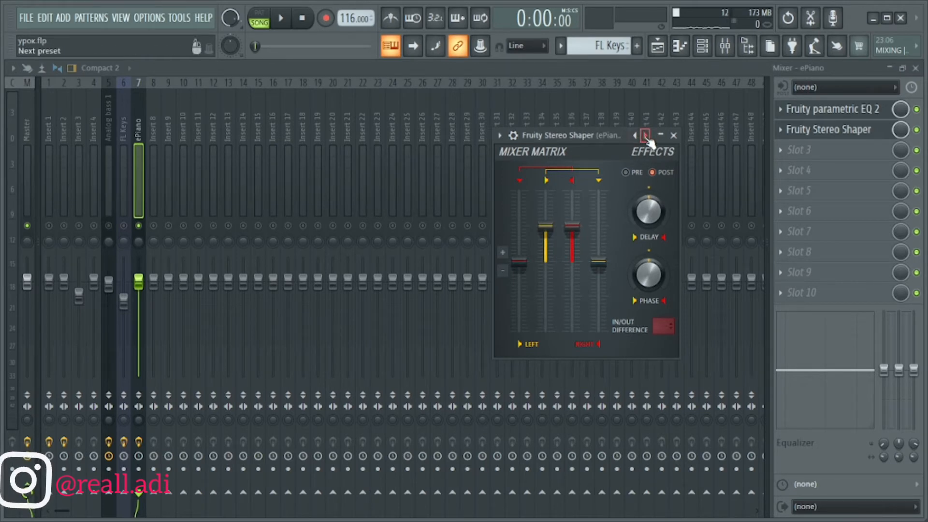
click(647, 137)
click(646, 137)
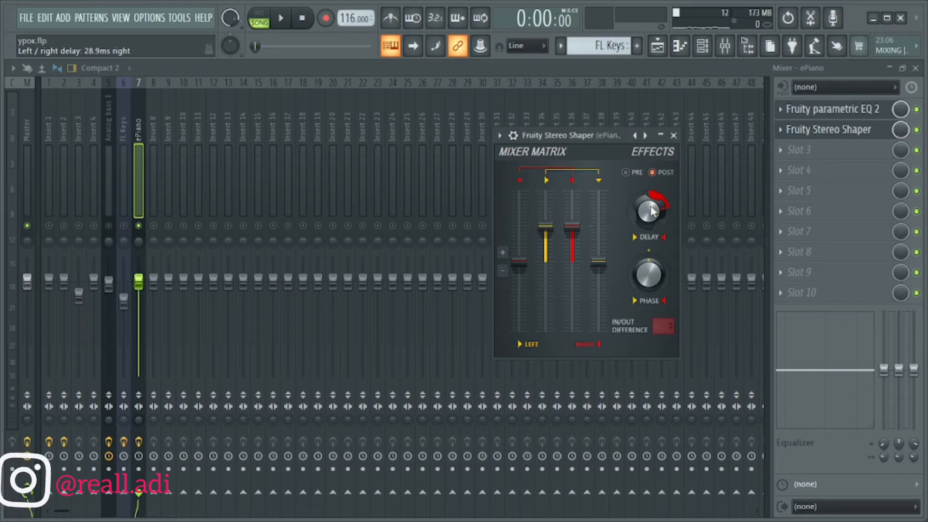
Step: Compare the ePiano's sound with Fruity Stereo Shaper bypassed and enabled during playback, leaving the effect enabled
key(space)
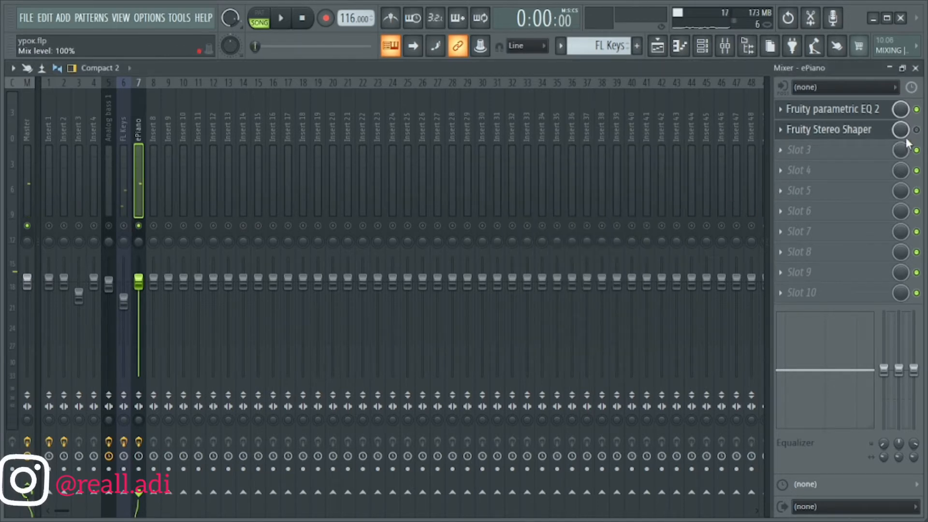
click(916, 129)
key(space)
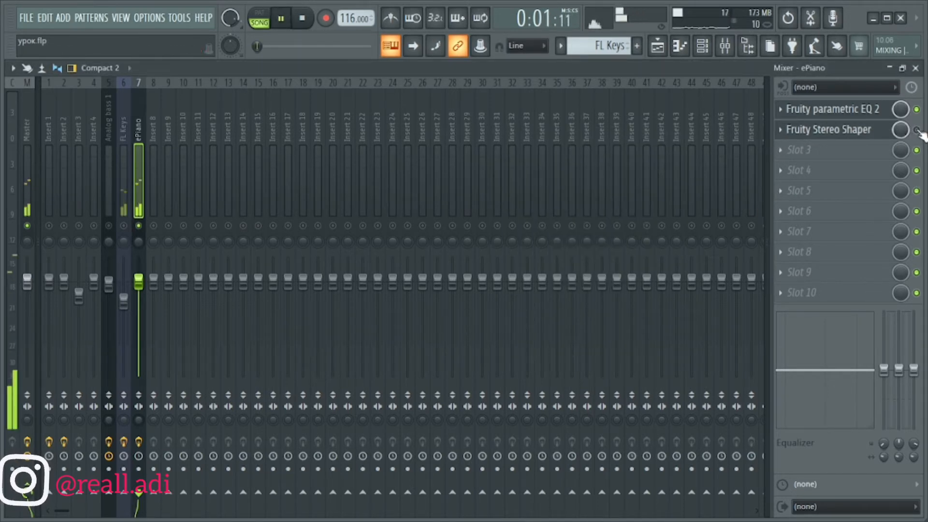
click(917, 129)
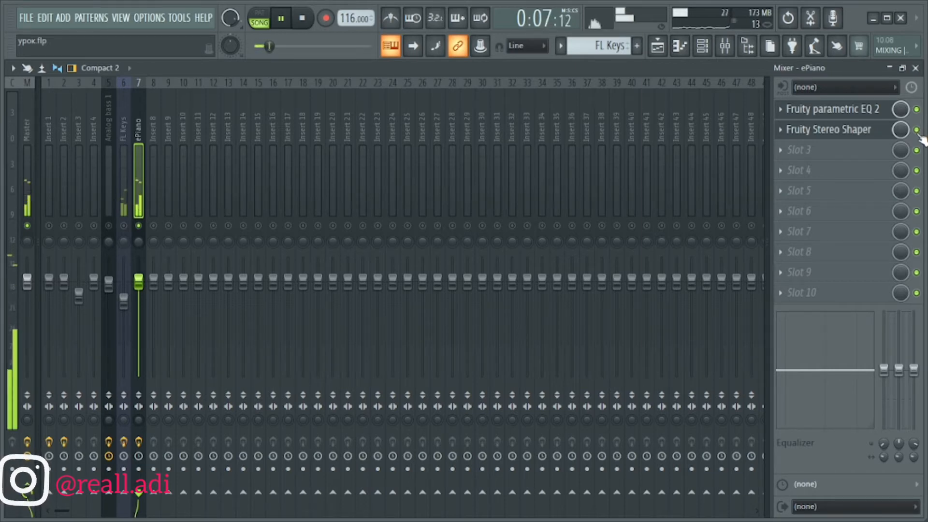
key(space)
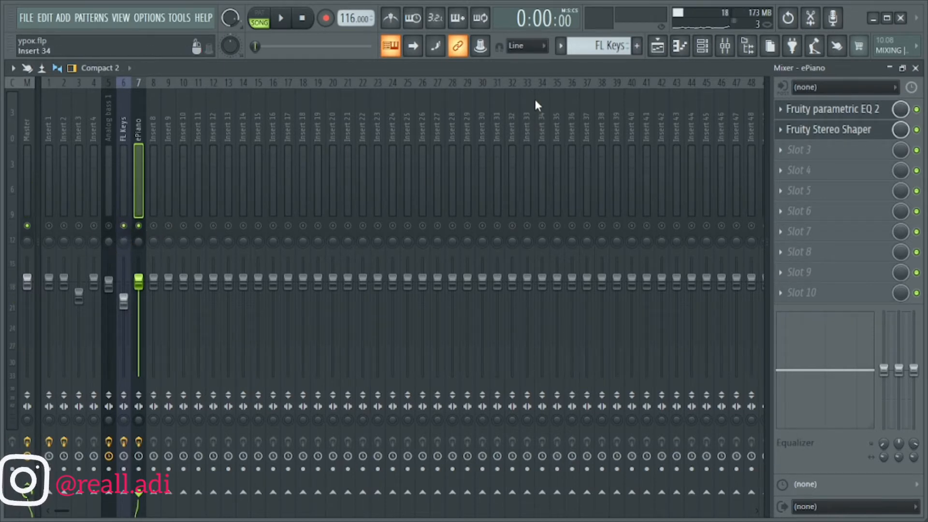
Step: Examine how the FL Keys, drum and bass clips are arranged in the playlist
click(665, 55)
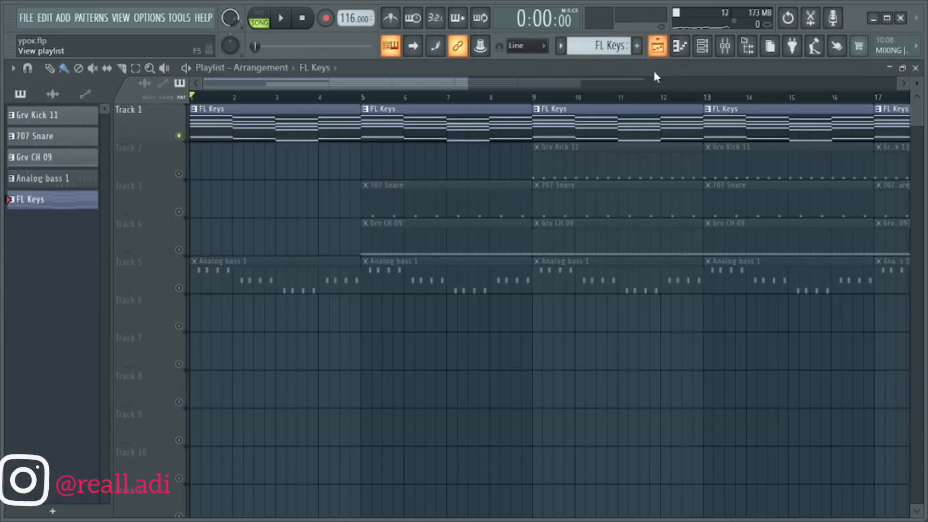
scroll(572, 327, down, 2)
scroll(426, 311, down, 2)
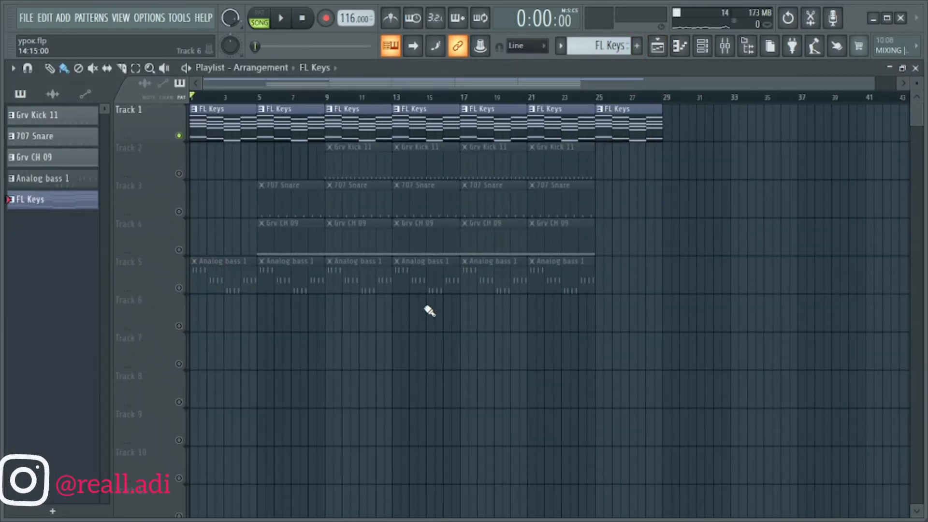
scroll(145, 215, up, 4)
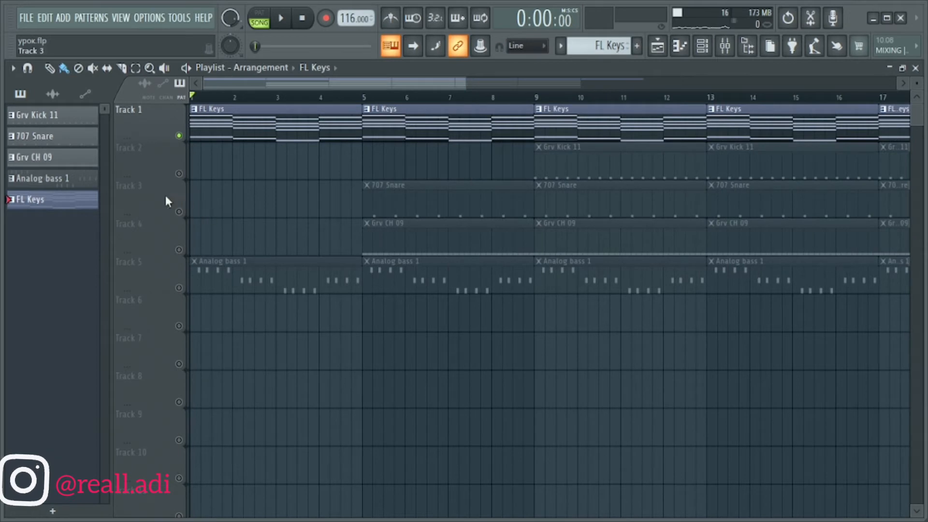
scroll(137, 203, up, 2)
scroll(422, 219, down, 4)
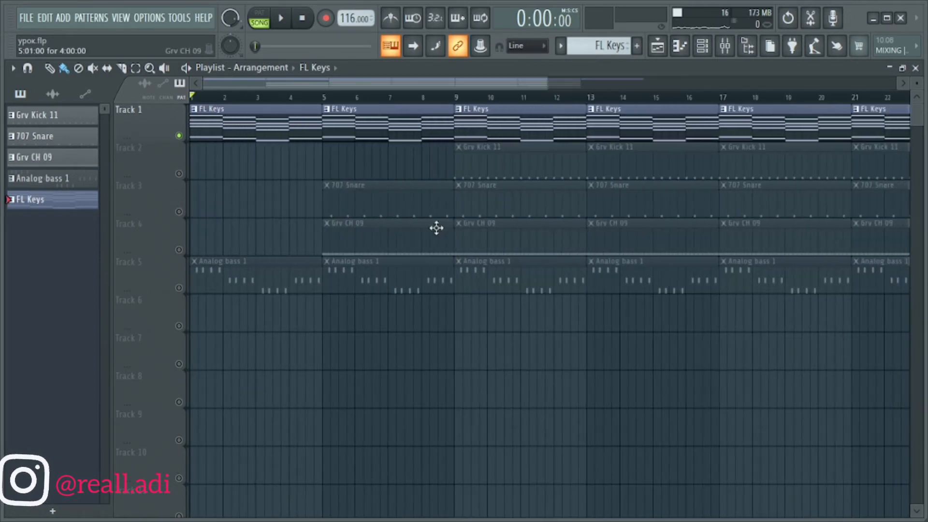
scroll(478, 198, down, 2)
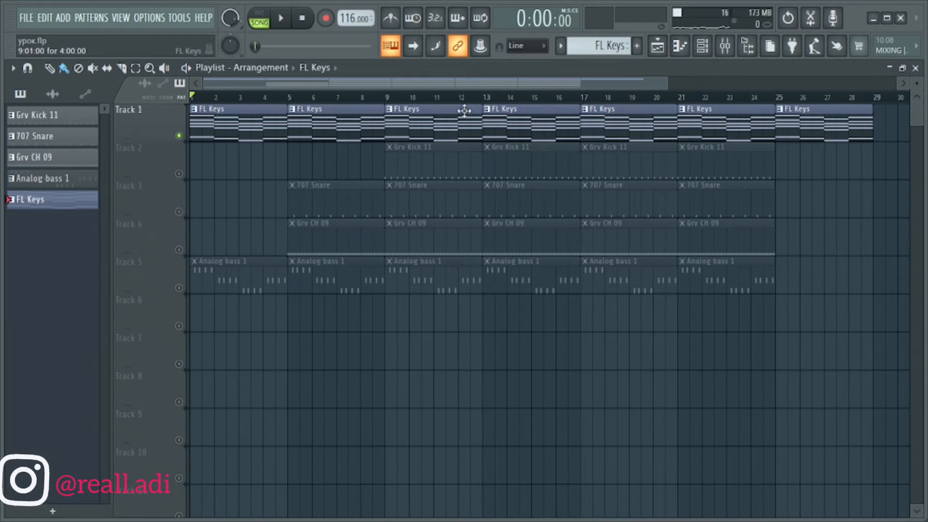
click(724, 45)
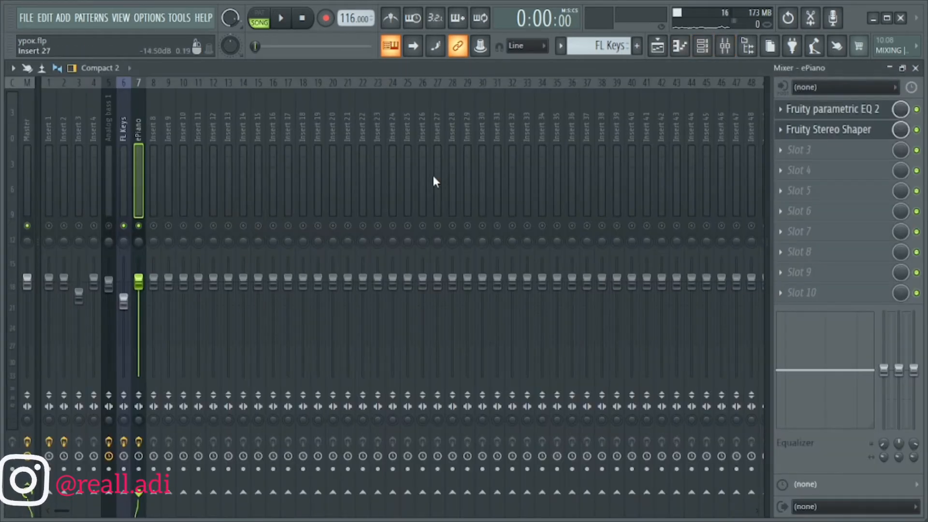
click(661, 52)
Step: Unmute the Analog bass 1 clips on playlist track 5 and play them with the chords
key(space)
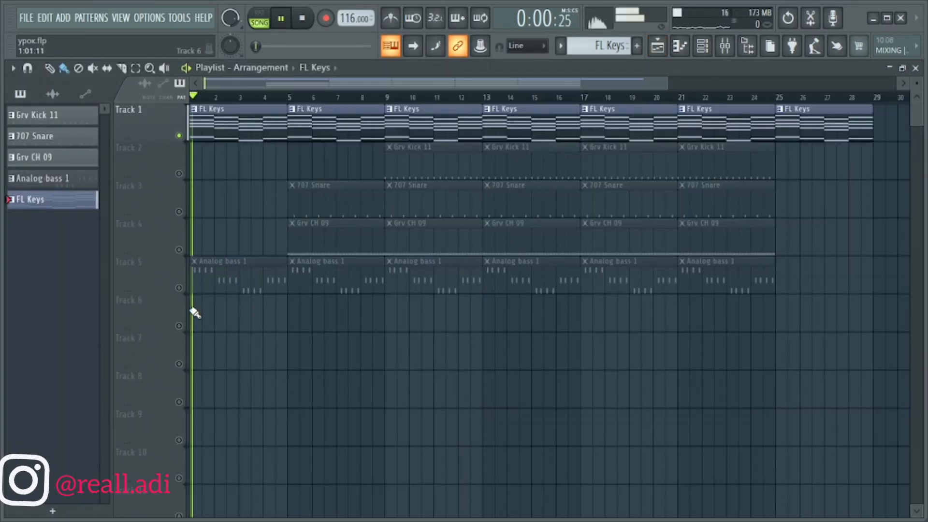
click(179, 288)
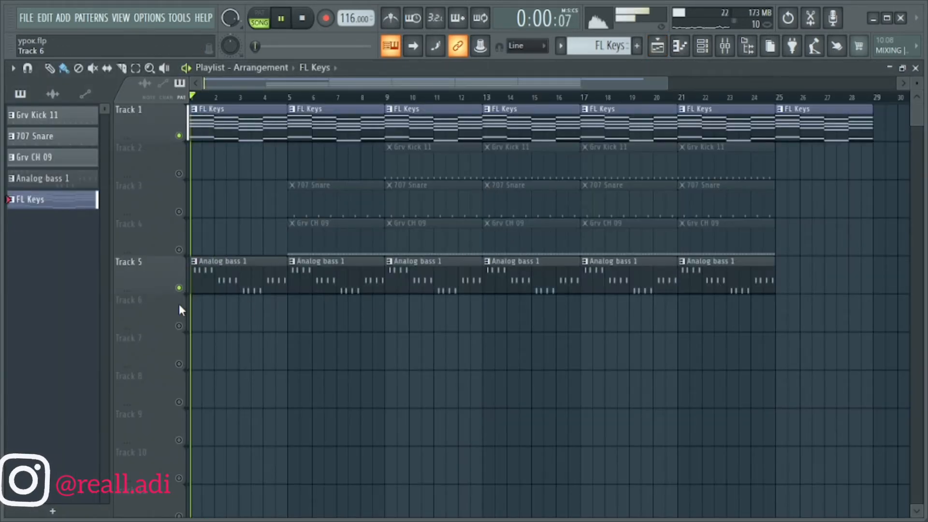
key(space)
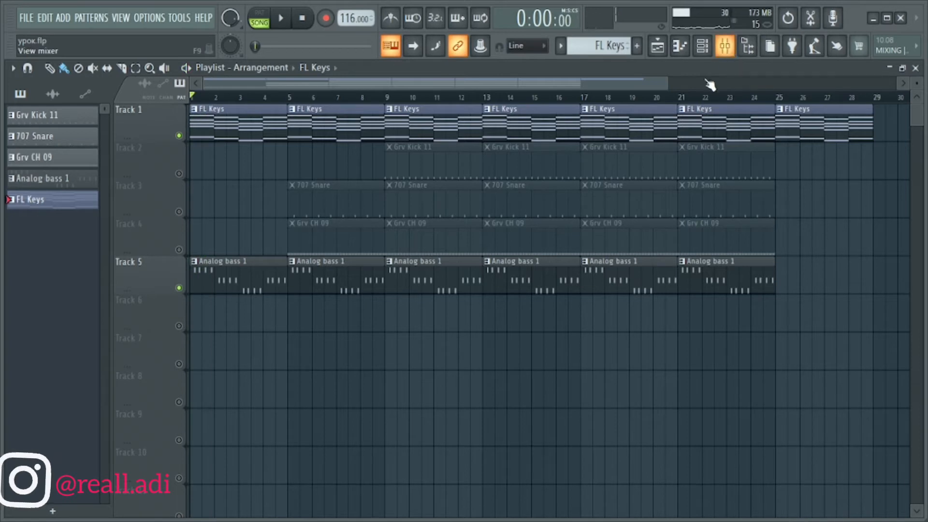
Step: Unmute all mixer tracks and lower the Analog bass 1 volume to 94% (-1.4 dB) while the song plays
click(724, 46)
click(93, 226)
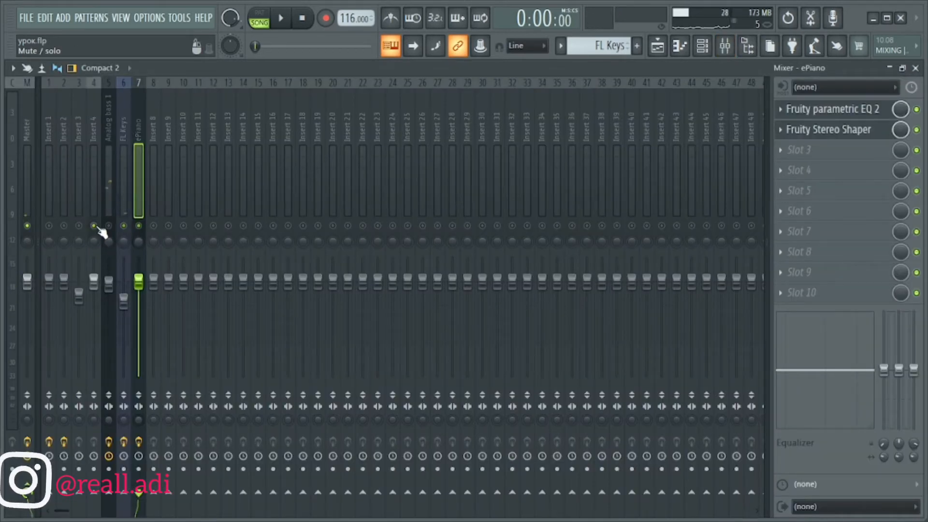
key(space)
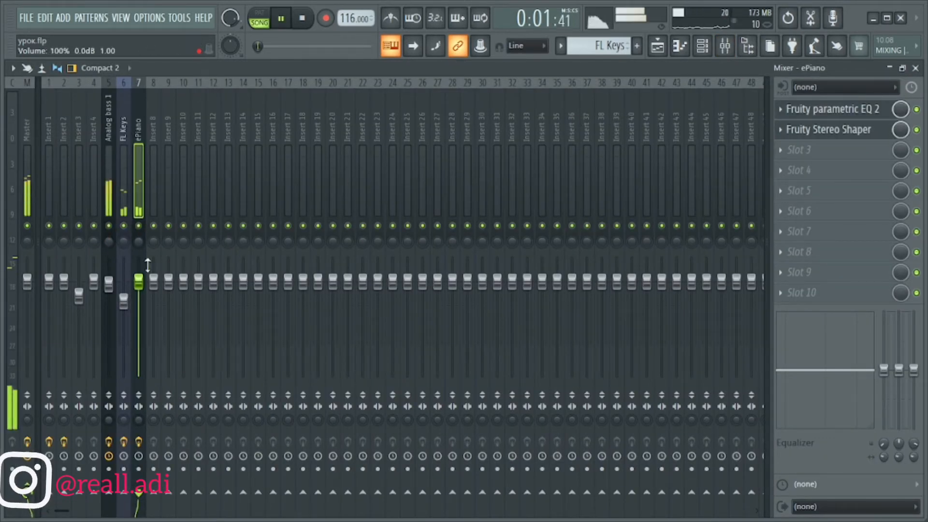
drag(113, 287, 111, 288)
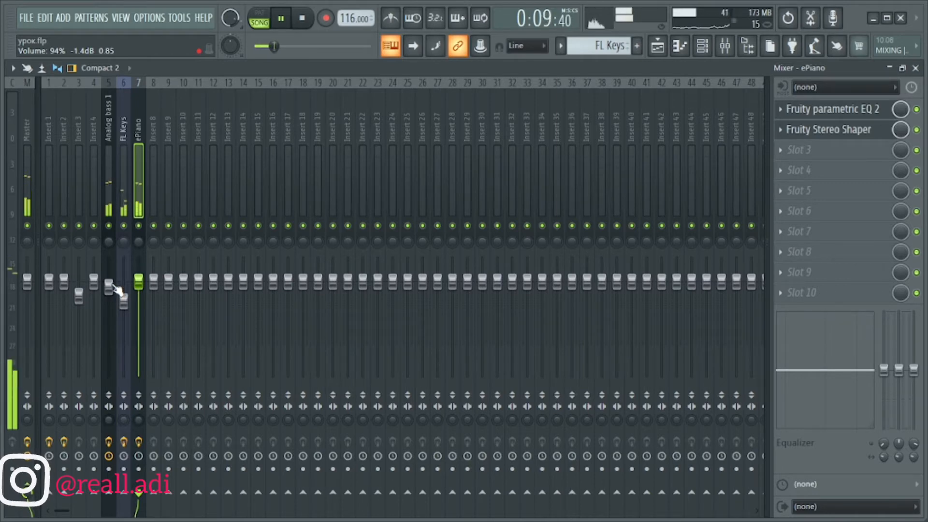
key(space)
Step: Play the start of the arrangement from the playlist to hear the bass against the chords
click(662, 55)
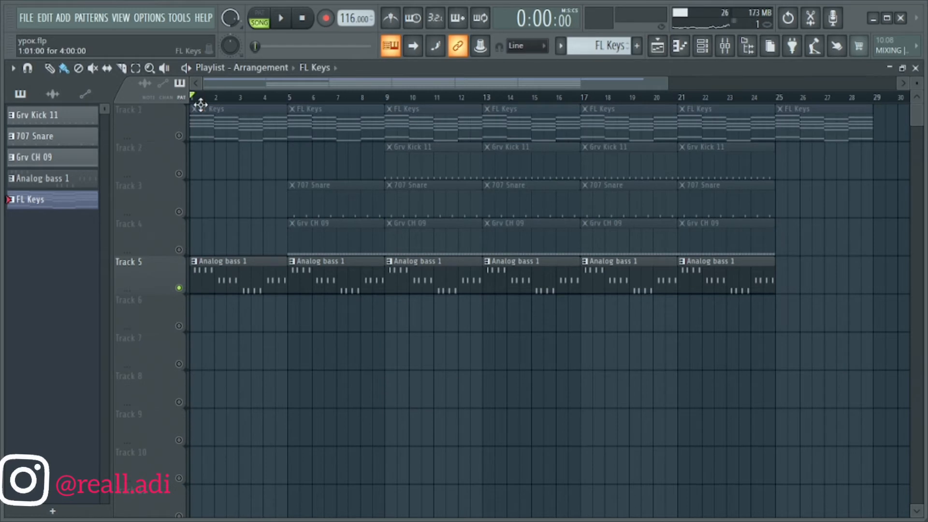
key(space)
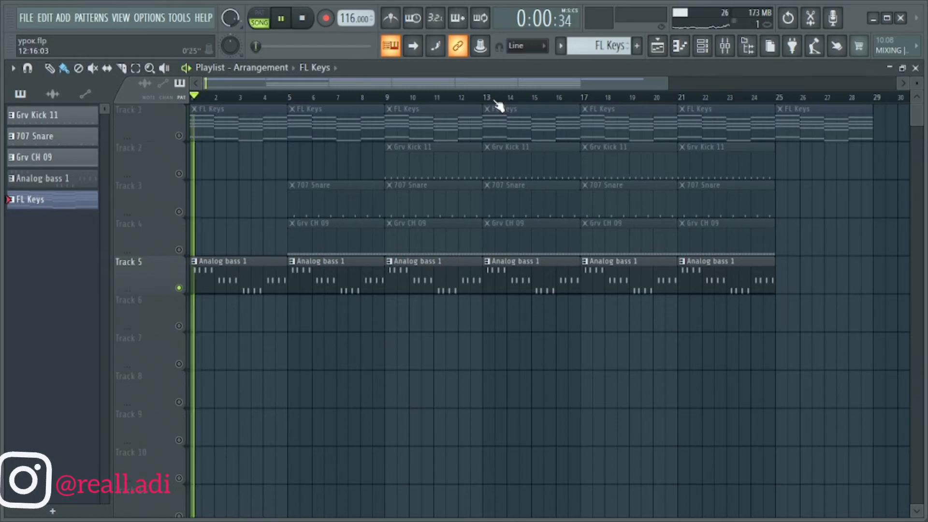
key(space)
Step: Make Analog bass 1 the active pattern and show its channels in the Channel rack, moved clear of the pattern list
click(703, 47)
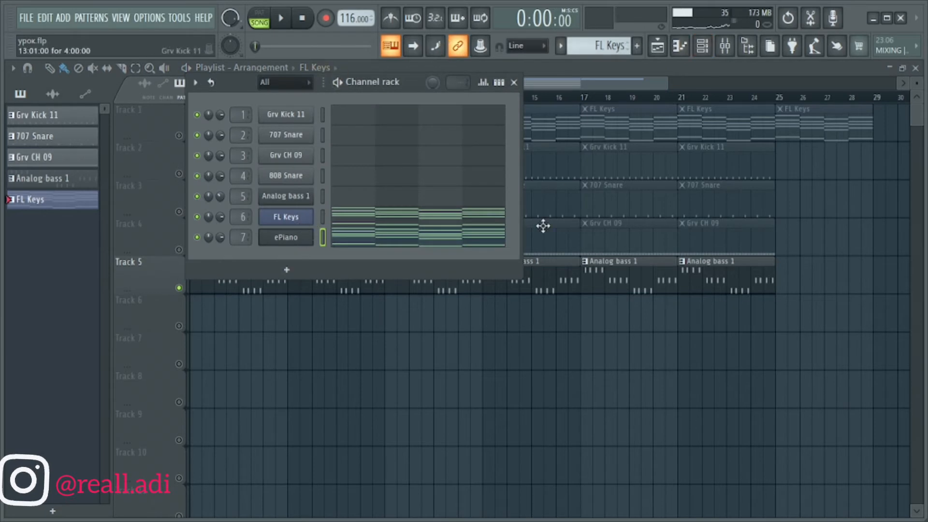
click(528, 280)
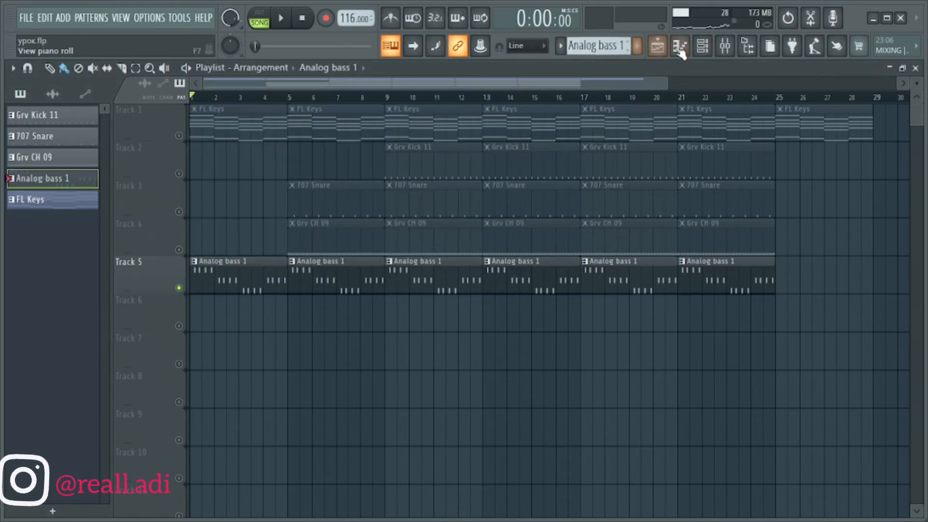
click(702, 47)
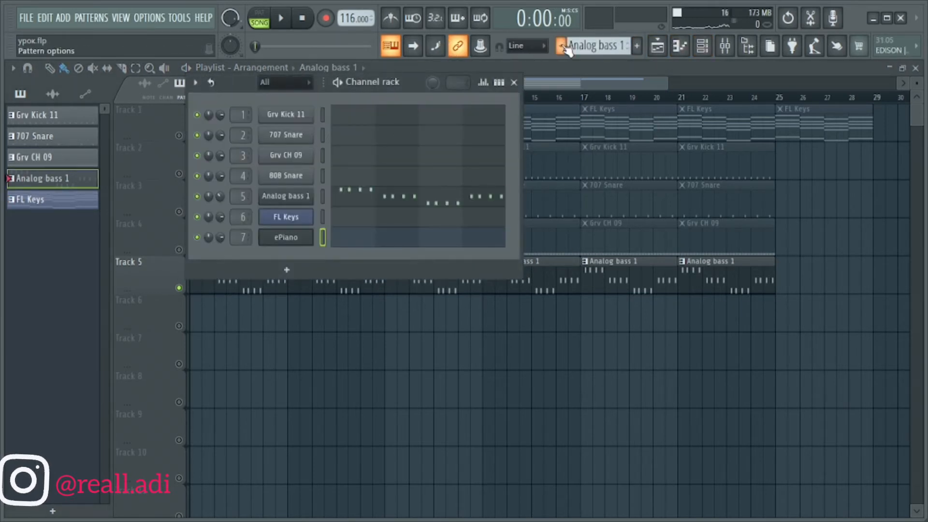
scroll(595, 45, up, 2)
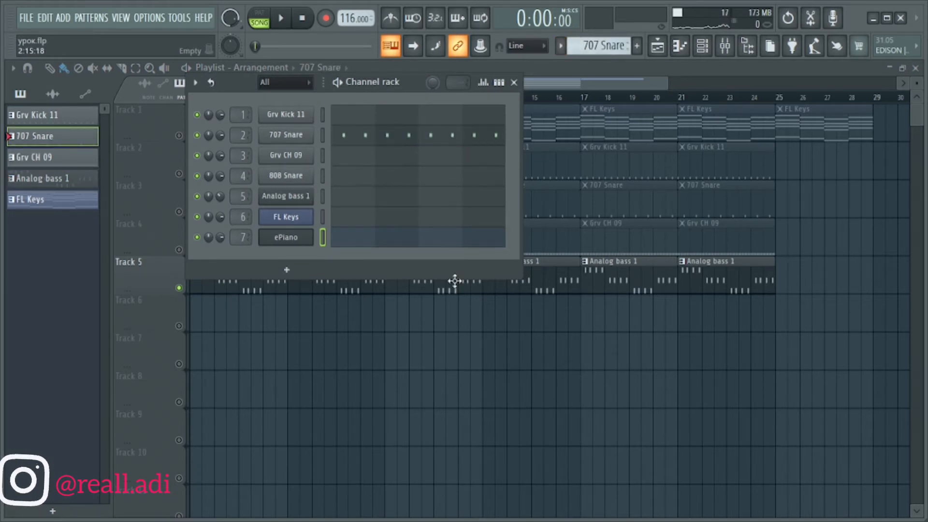
click(478, 290)
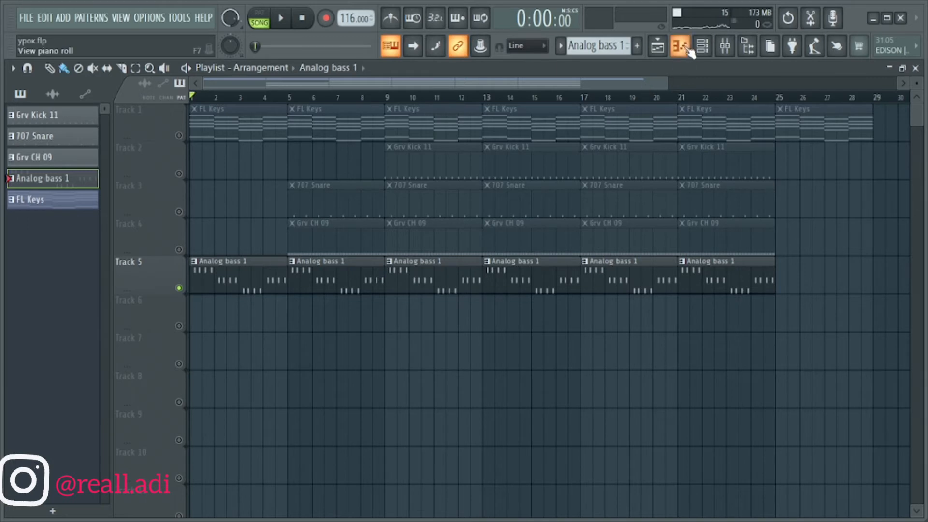
click(707, 51)
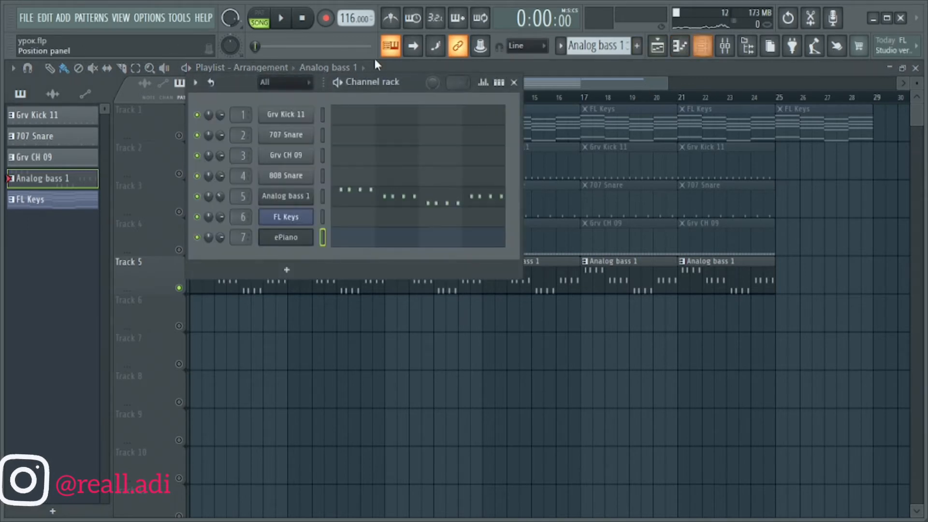
drag(414, 85, 542, 80)
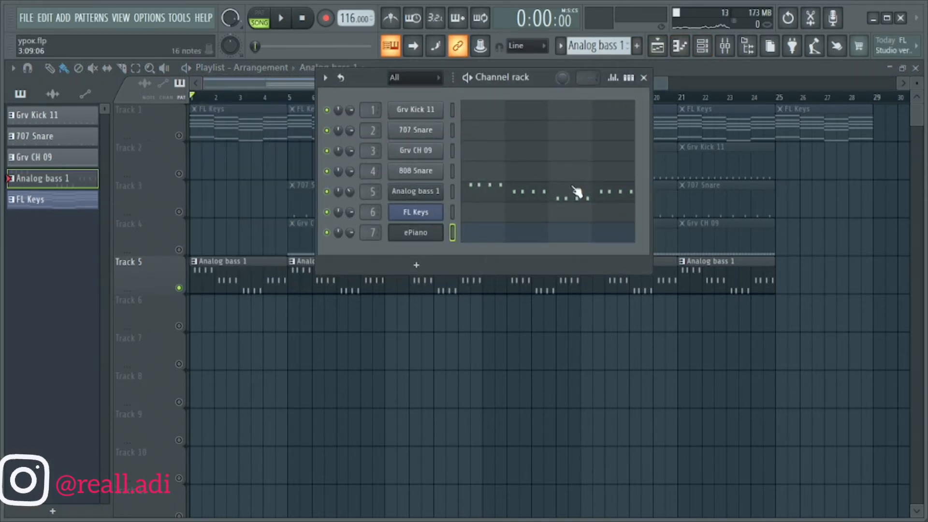
Step: Open the Analog bass 1 notes in the piano roll, switch playback to pattern mode and play the bass line
click(453, 191)
click(497, 198)
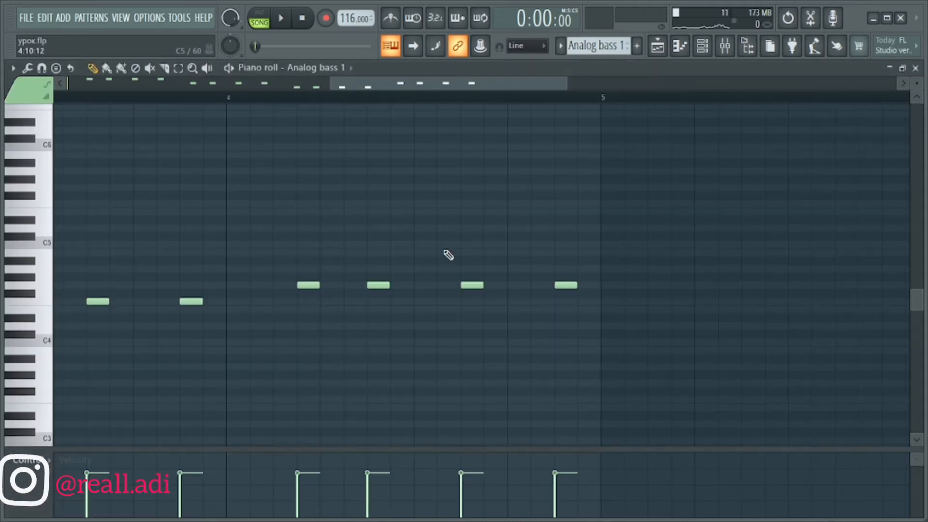
scroll(568, 303, down, 5)
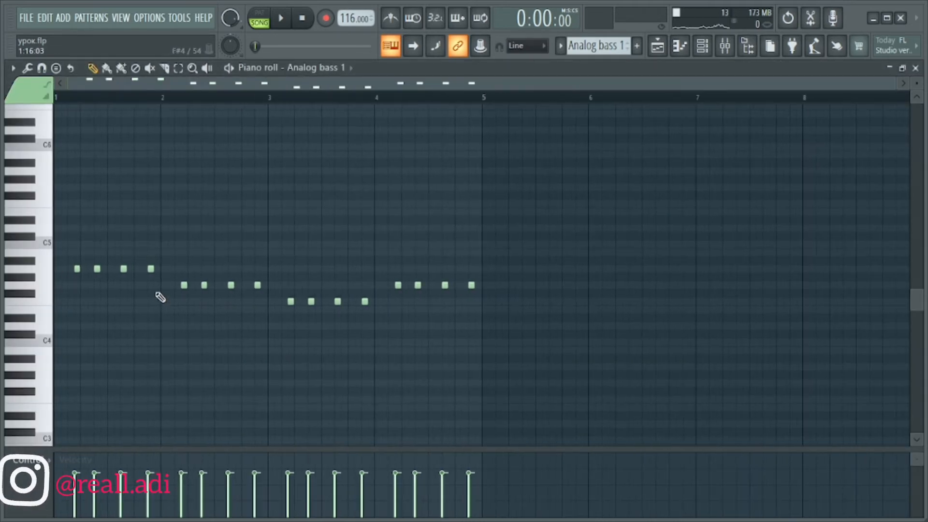
key(space)
click(261, 19)
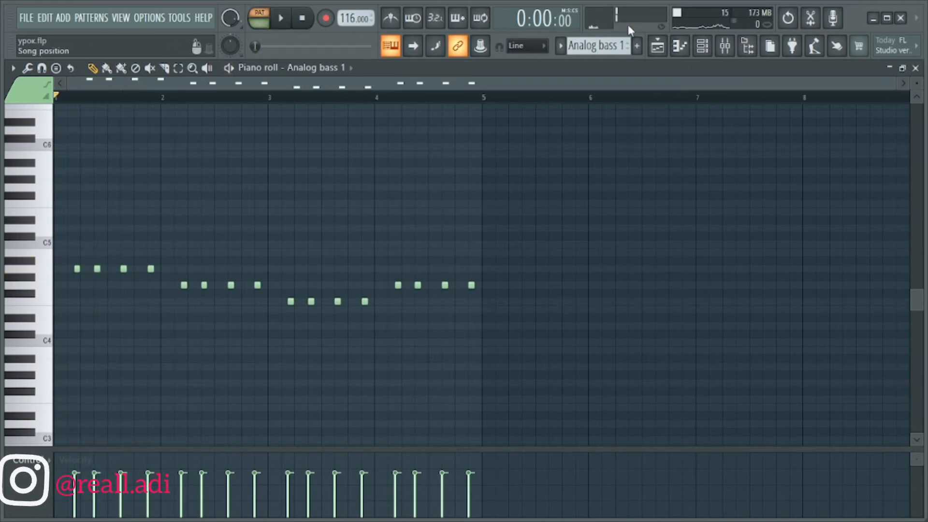
key(space)
Step: Add a BooBass instrument channel to the Channel rack and place its plugin window over the rack
click(702, 46)
key(space)
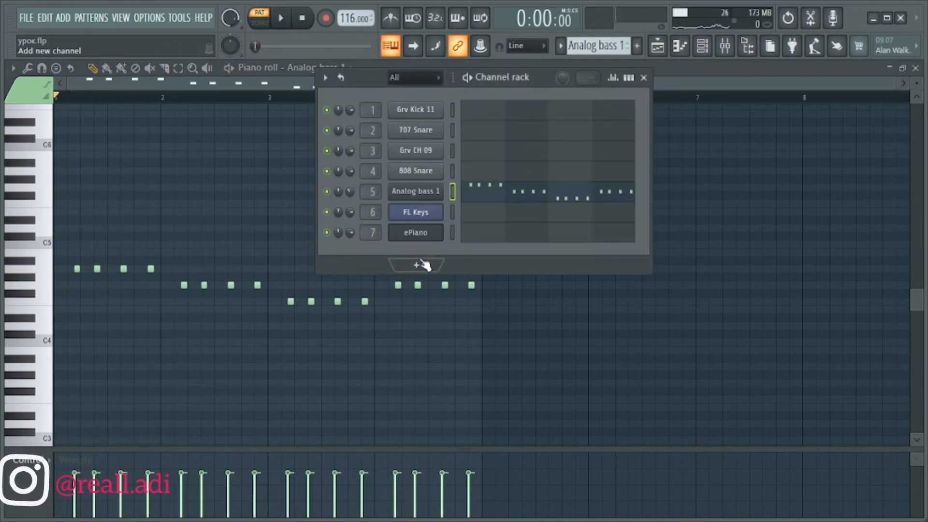
click(424, 264)
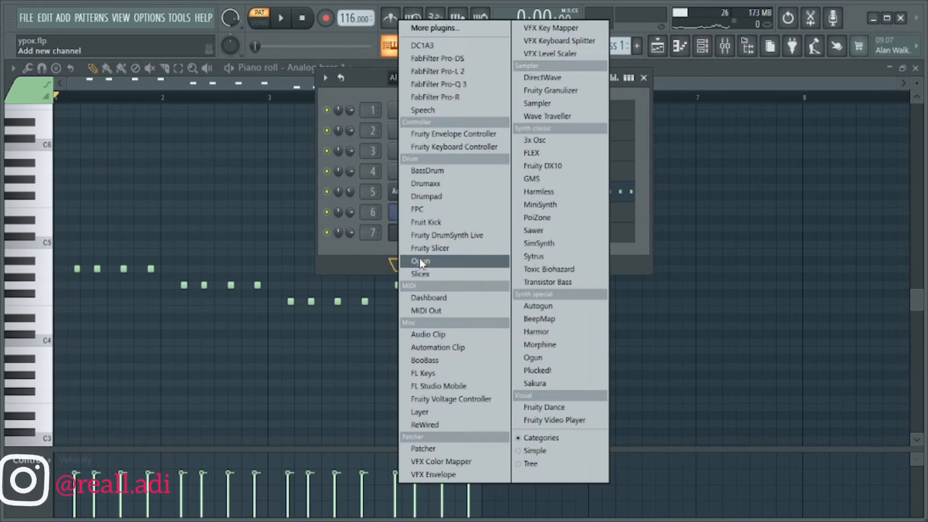
click(430, 363)
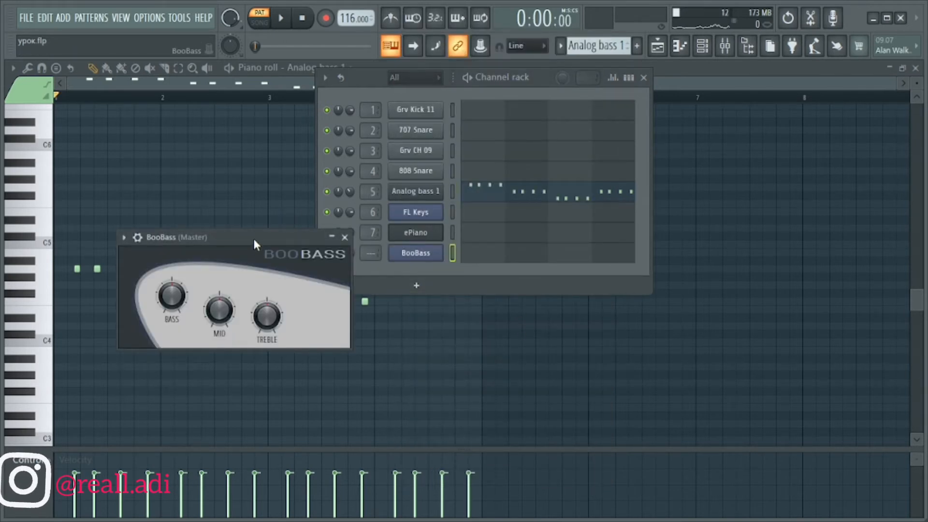
drag(253, 239, 524, 168)
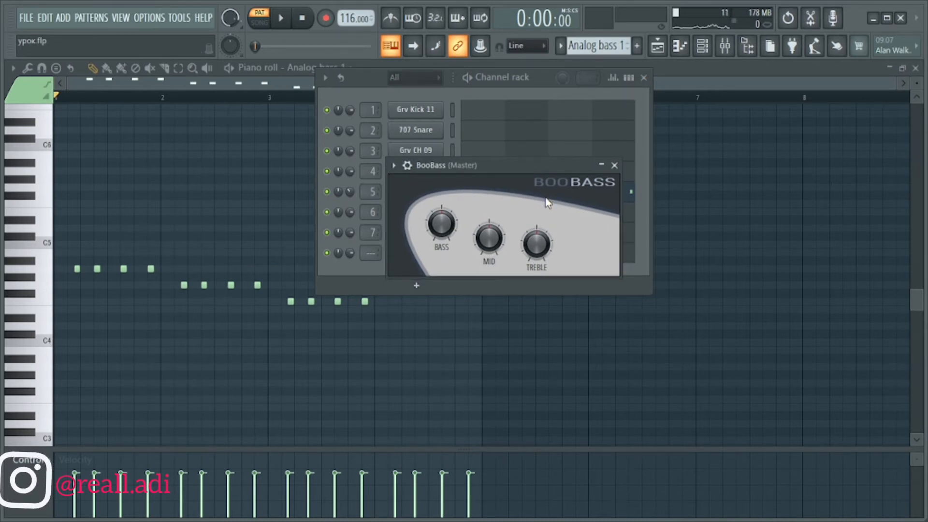
Step: Play a few single notes on BooBass to audition its default sound
key(c)
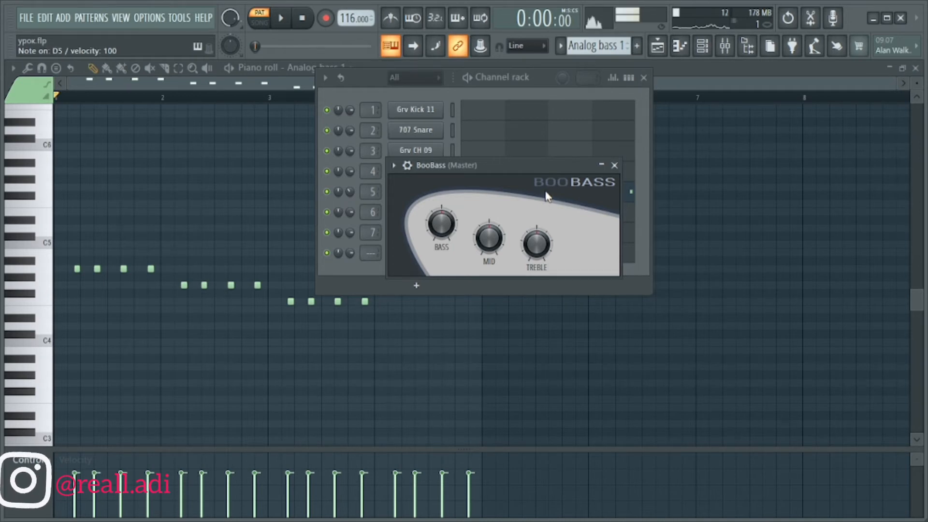
key(m)
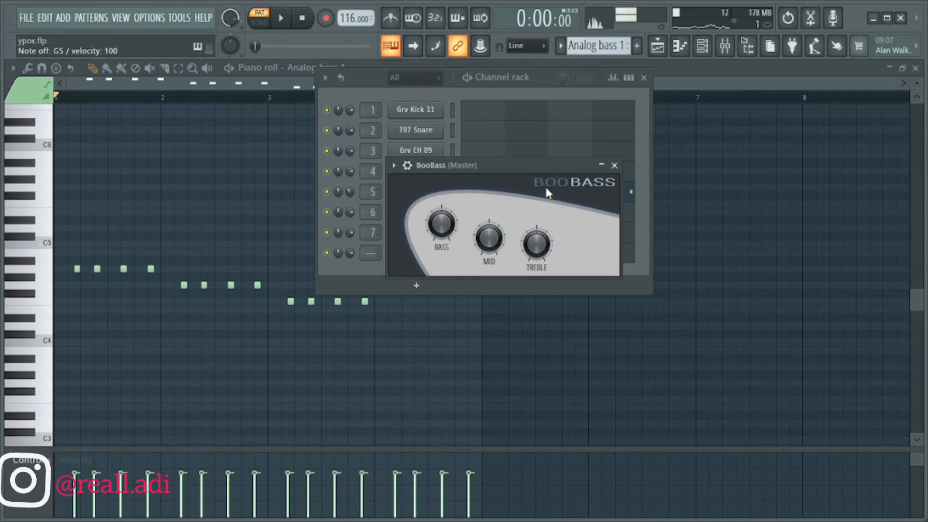
key(c)
key(c)
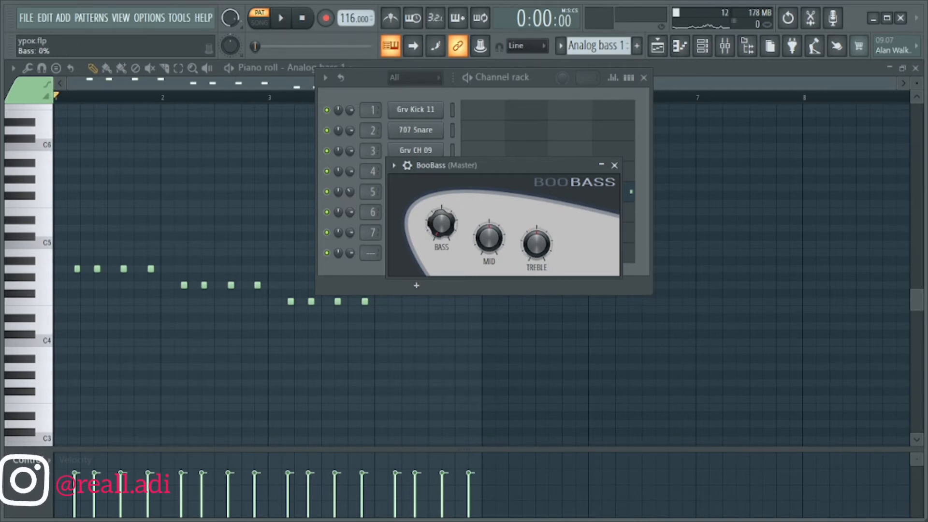
Step: Adjust BooBass's Bass and Treble while auditioning C5, leave Bass at 75%, and close the plugin window
key(z)
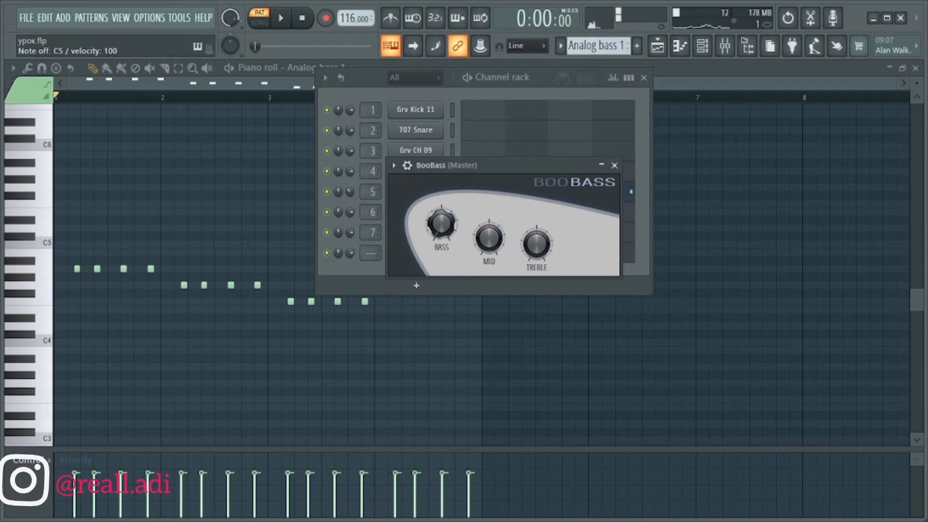
drag(442, 223, 441, 145)
key(z)
drag(441, 223, 441, 242)
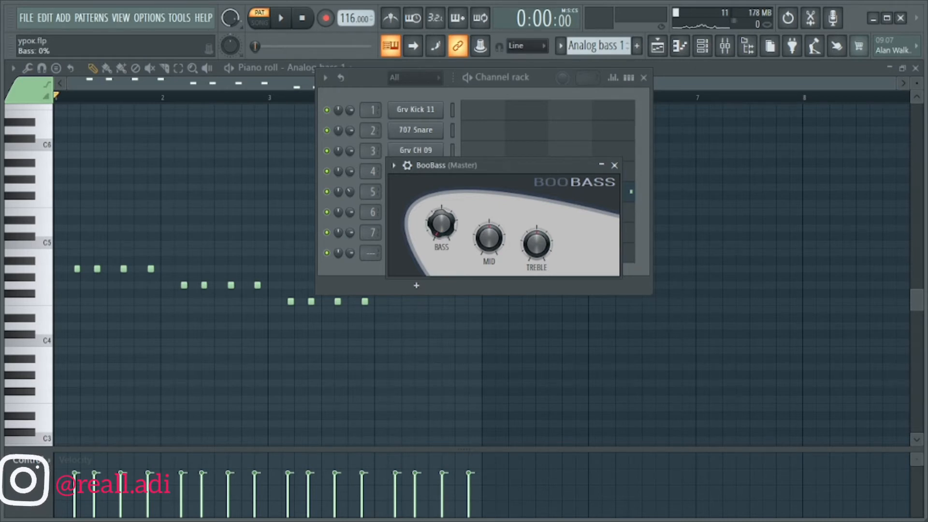
key(z)
mouse_move(436, 228)
mouse_down()
mouse_move(436, 203)
mouse_move(441, 244)
mouse_up()
key(z)
key(z)
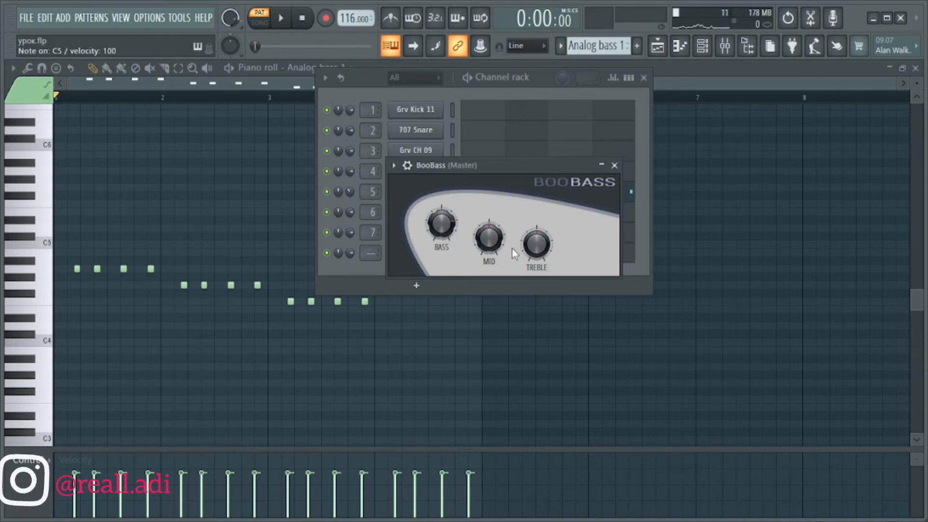
drag(538, 275, 540, 251)
key(z)
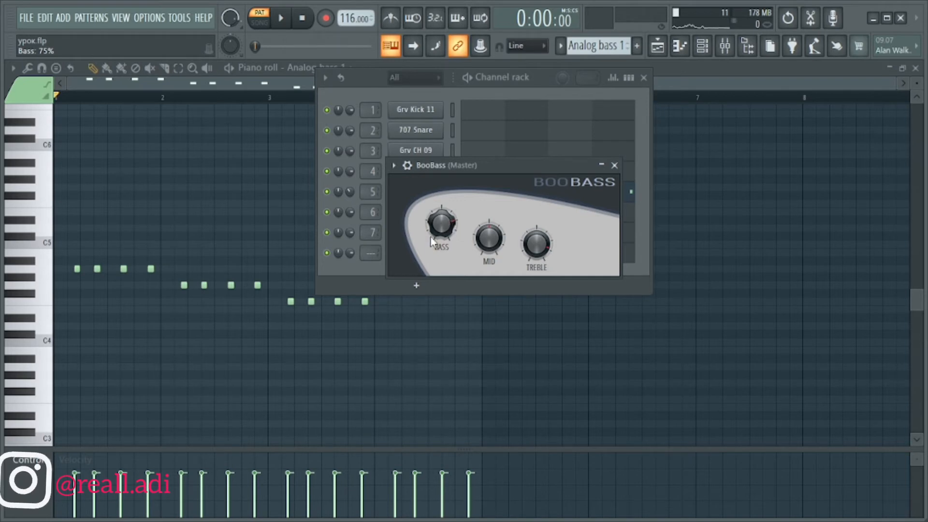
click(614, 165)
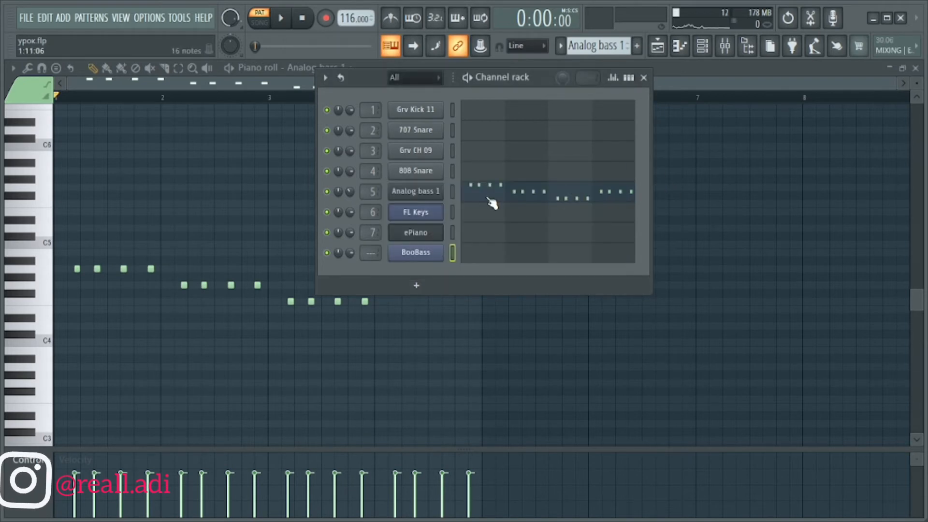
Step: Copy the notes of the Analog bass 1 channel and paste them into the BooBass channel
right_click(426, 189)
click(594, 205)
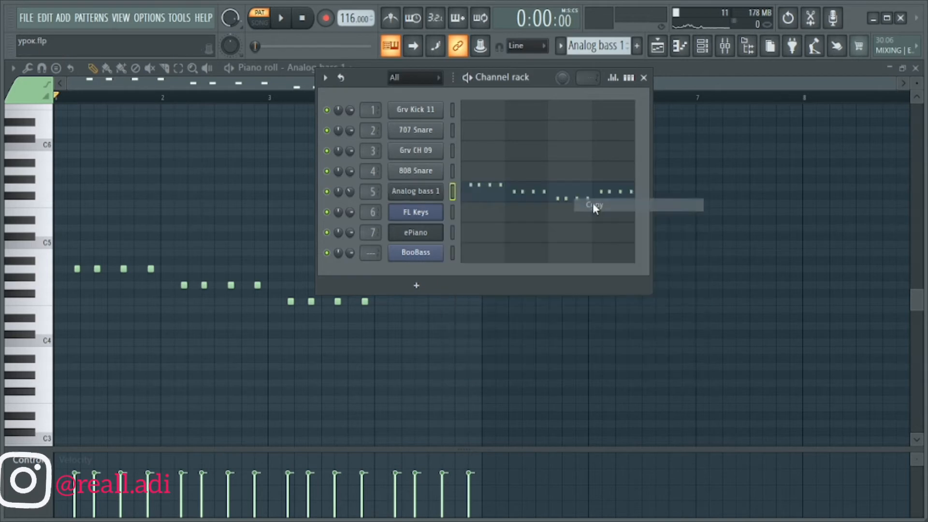
right_click(421, 257)
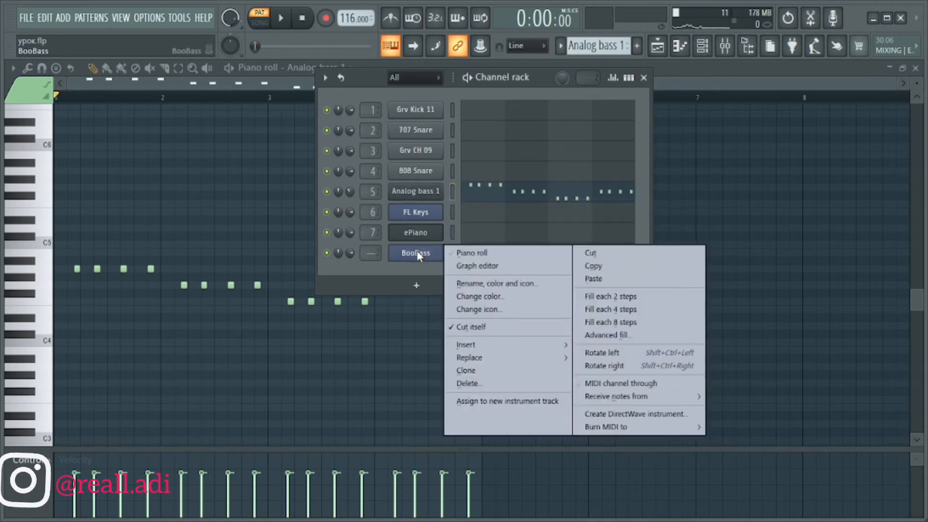
click(594, 278)
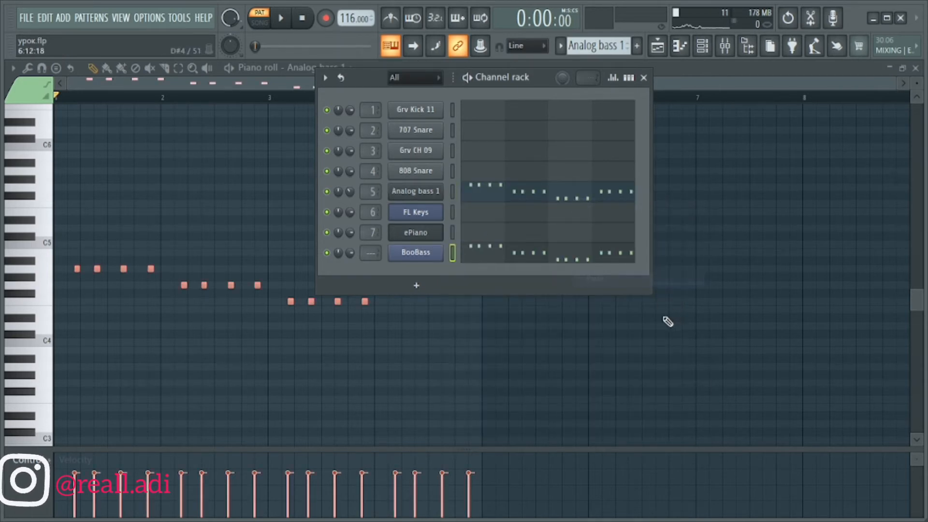
Step: Mute the Analog bass 1 channel and play the BooBass line alone, viewing its notes in the piano roll
key(space)
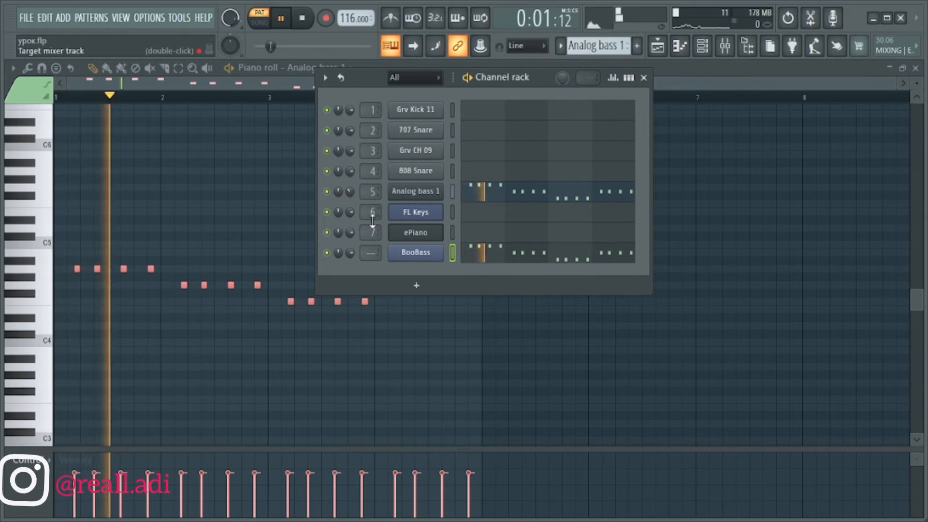
key(space)
click(326, 193)
key(space)
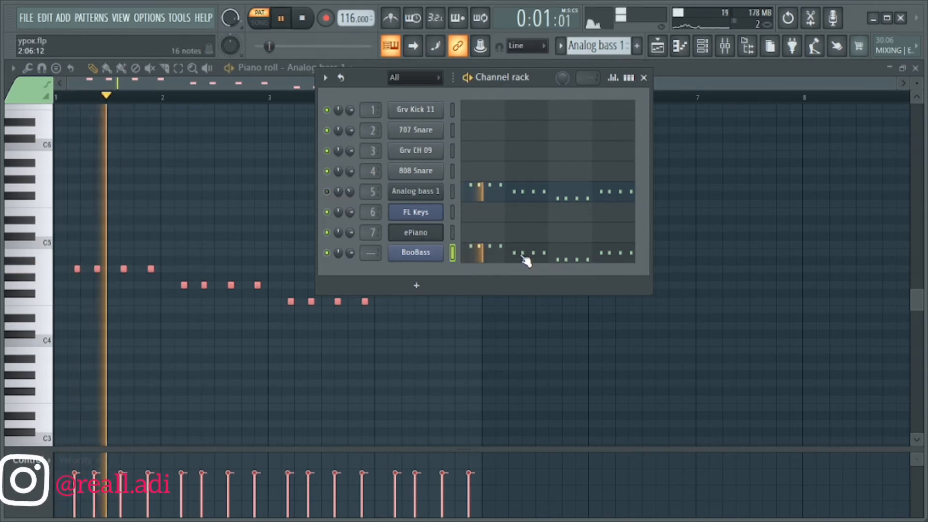
click(523, 258)
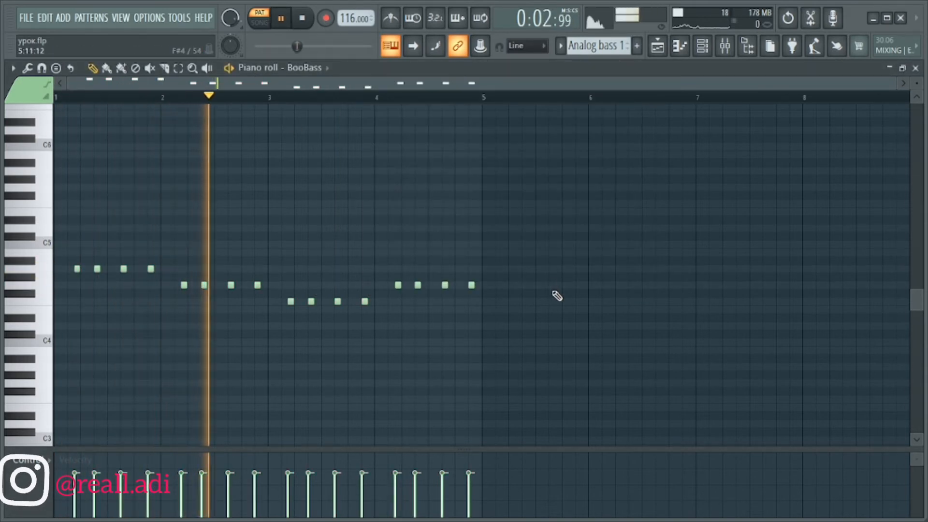
key(space)
Step: Try the BooBass notes one octave higher and one octave lower during playback, and return them to their original octave
key(ctrl+Up)
key(space)
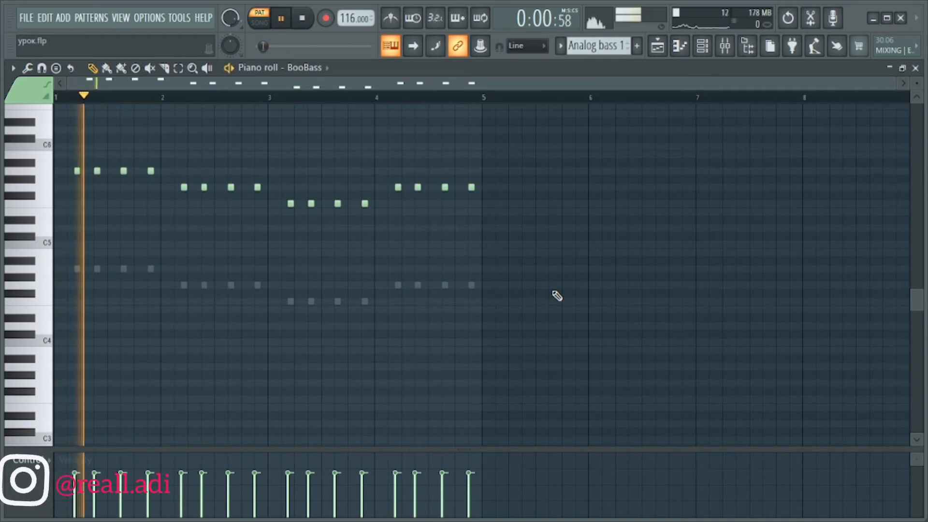
key(space)
key(ctrl+Down)
key(ctrl+Down)
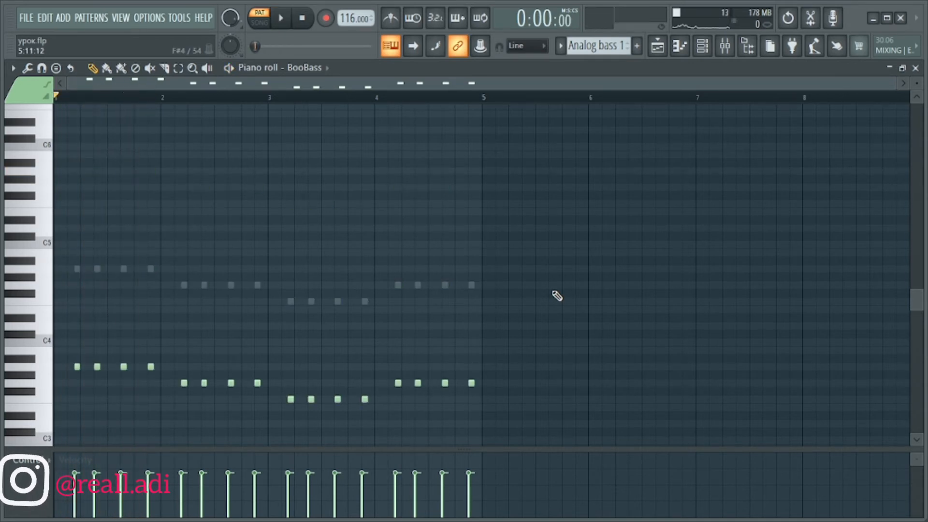
scroll(557, 296, down, 3)
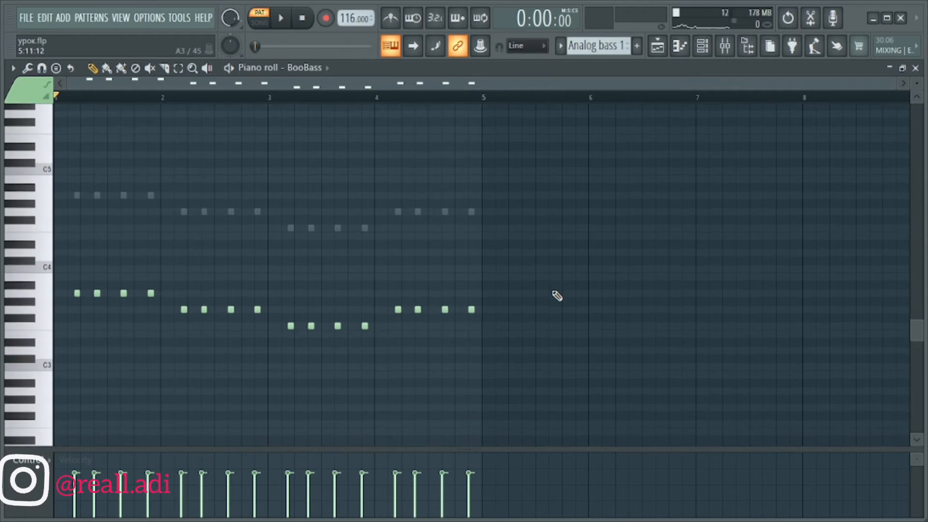
key(space)
key(space)
key(ctrl+Up)
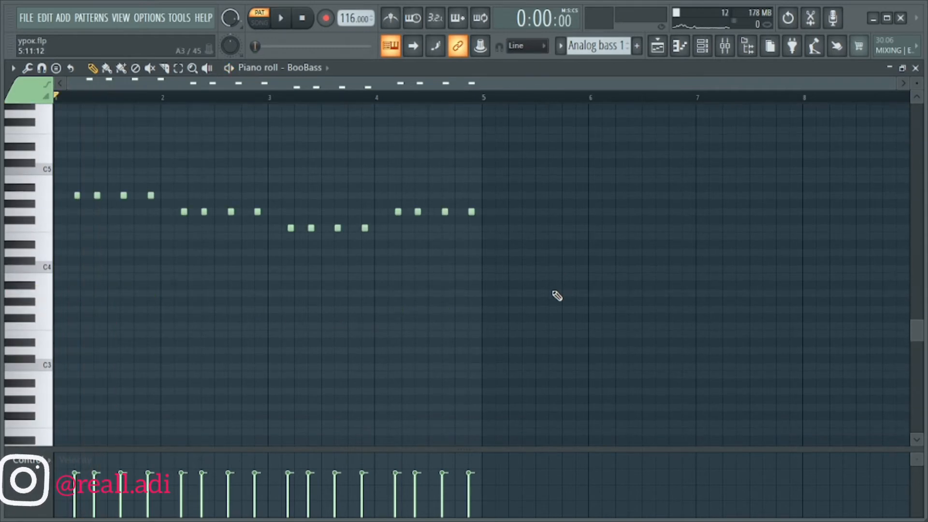
scroll(56, 252, up, 1)
ctrl+scroll(55, 252, up, 3)
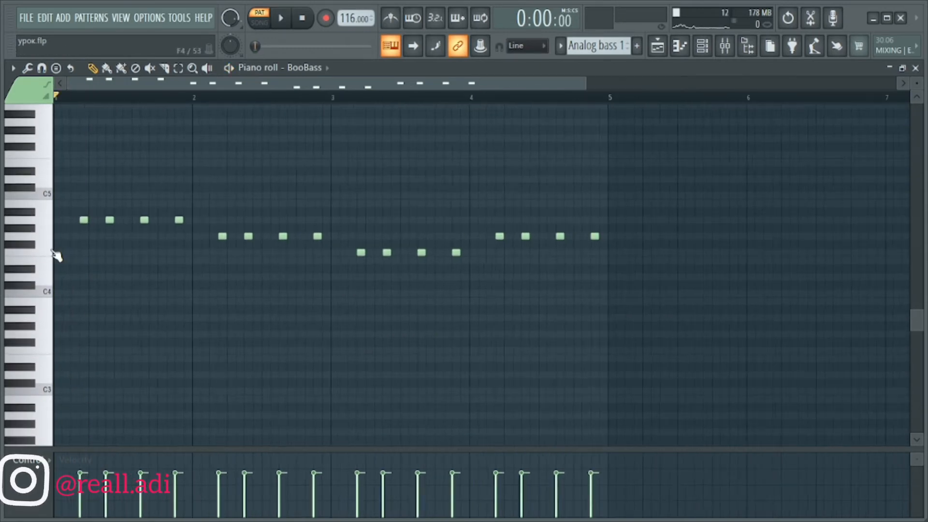
Step: Unmute the Analog bass 1 channel and play it together with BooBass, first without and then with the metronome
ctrl+scroll(231, 276, down, 2)
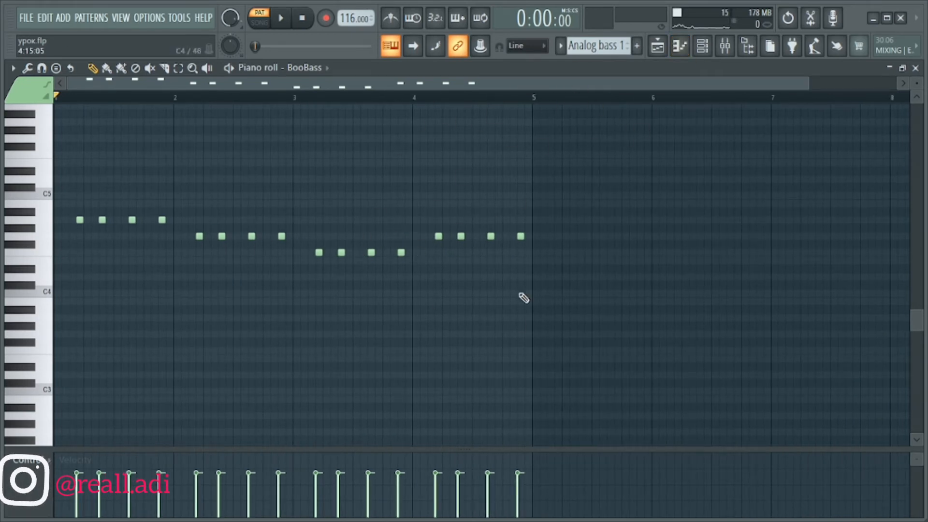
click(702, 46)
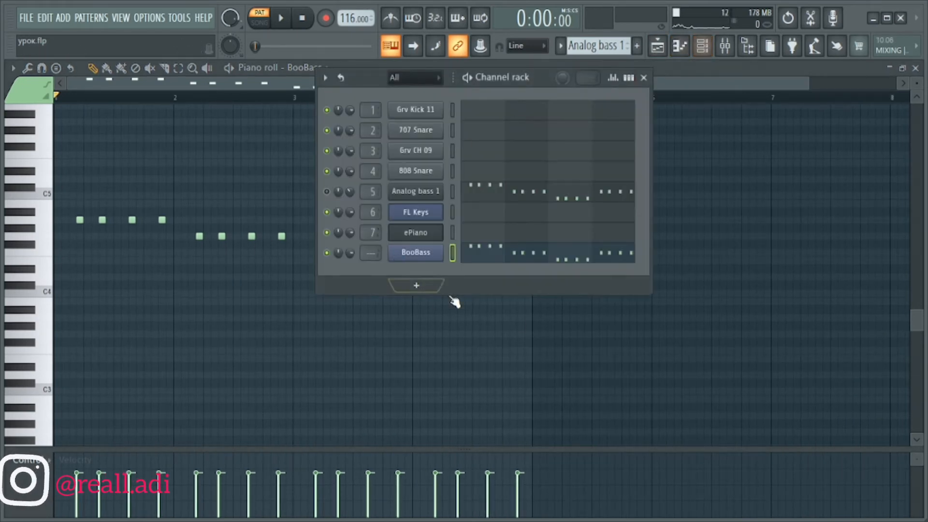
key(space)
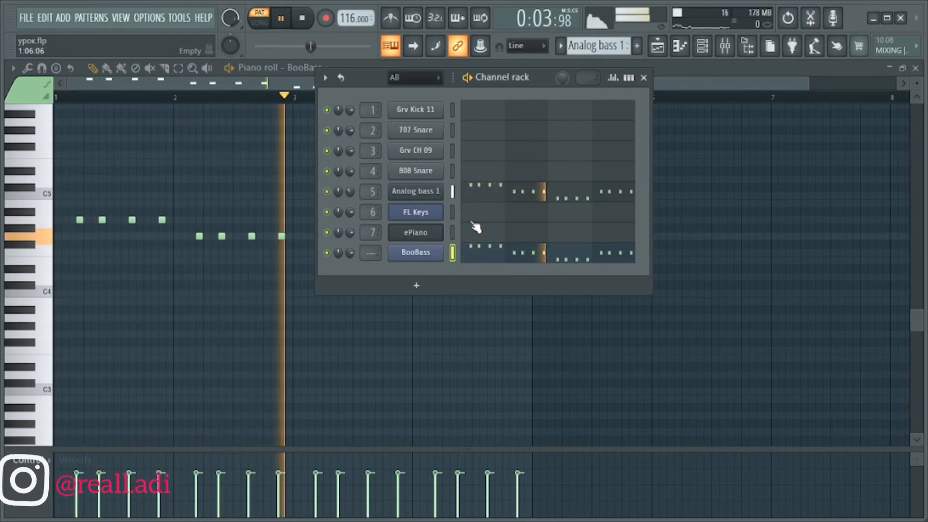
key(space)
click(390, 18)
key(space)
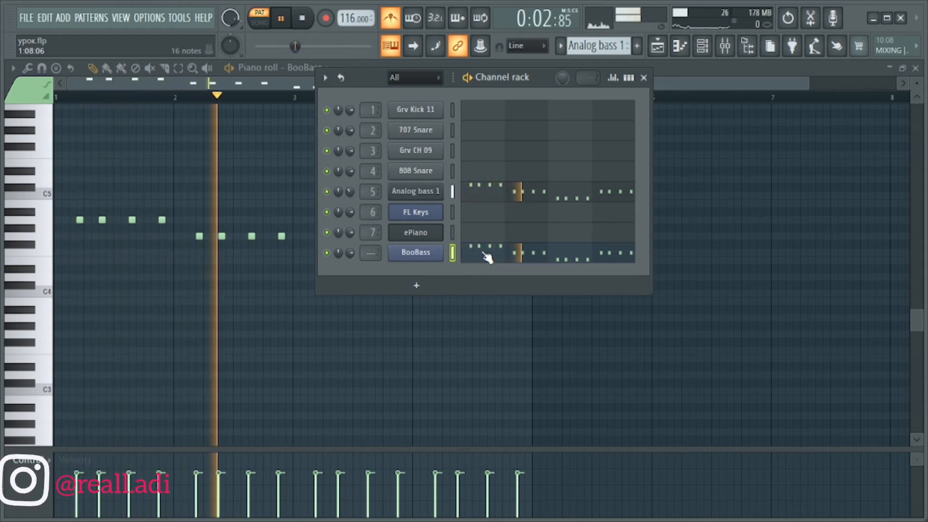
key(F5)
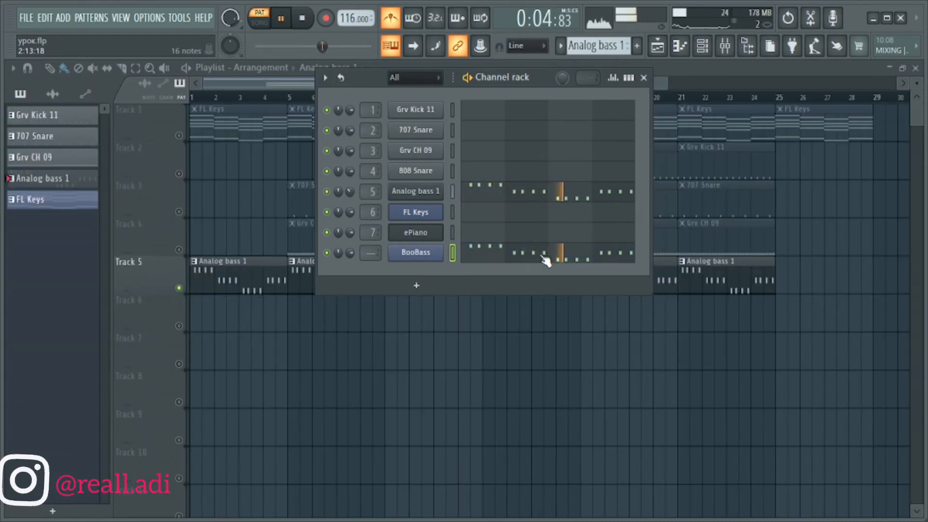
key(space)
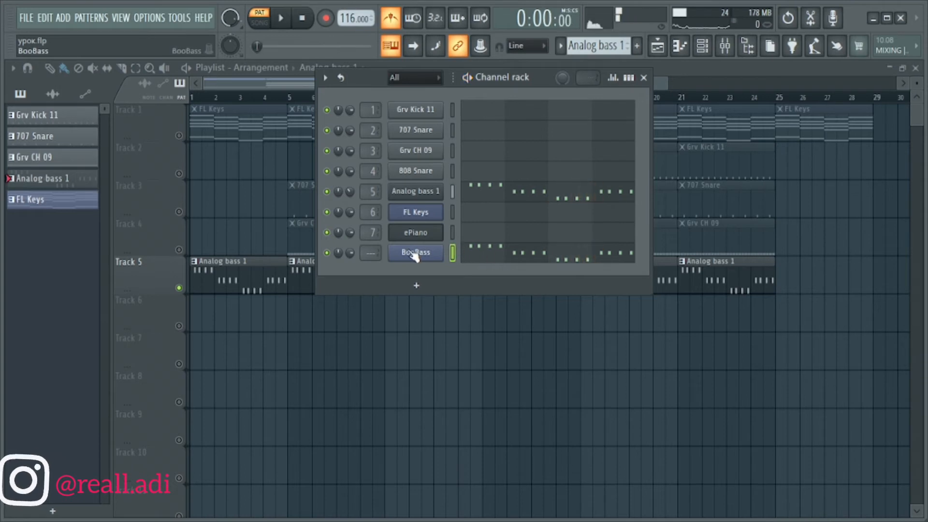
Step: Route the BooBass channel to its own mixer track, insert 8, and play the pattern to check its level
click(417, 254)
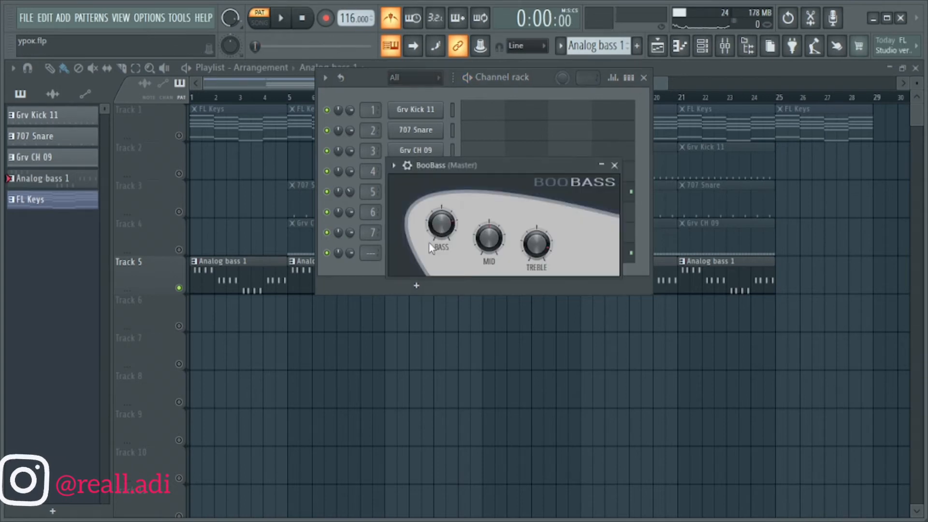
click(407, 166)
key(ctrl+l)
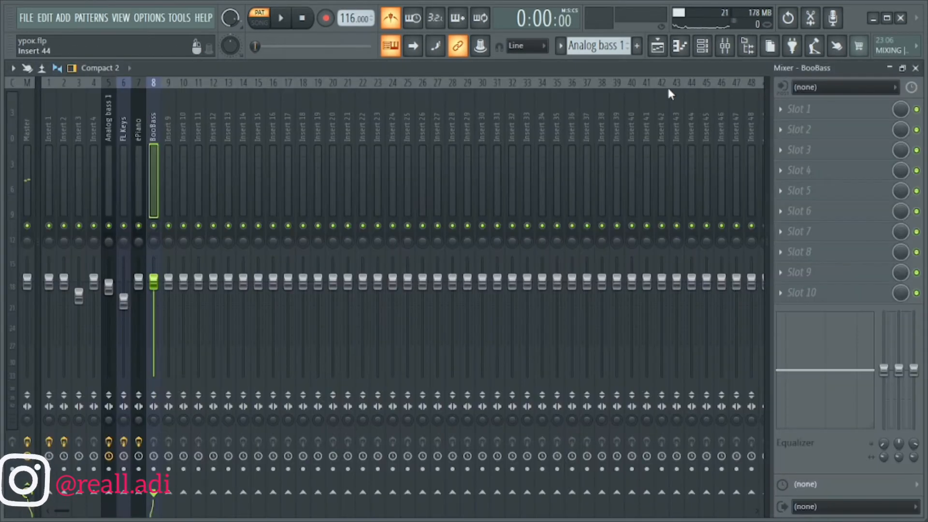
key(space)
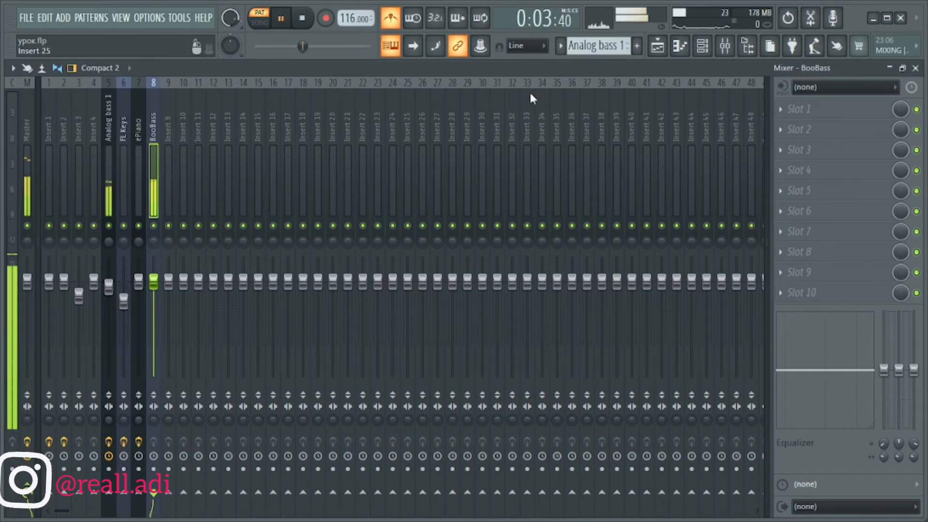
key(space)
Step: Load Fruity Parametric EQ 2 into the first effect slot of the BooBass mixer track and mute the Analog bass 1 mixer track
click(792, 108)
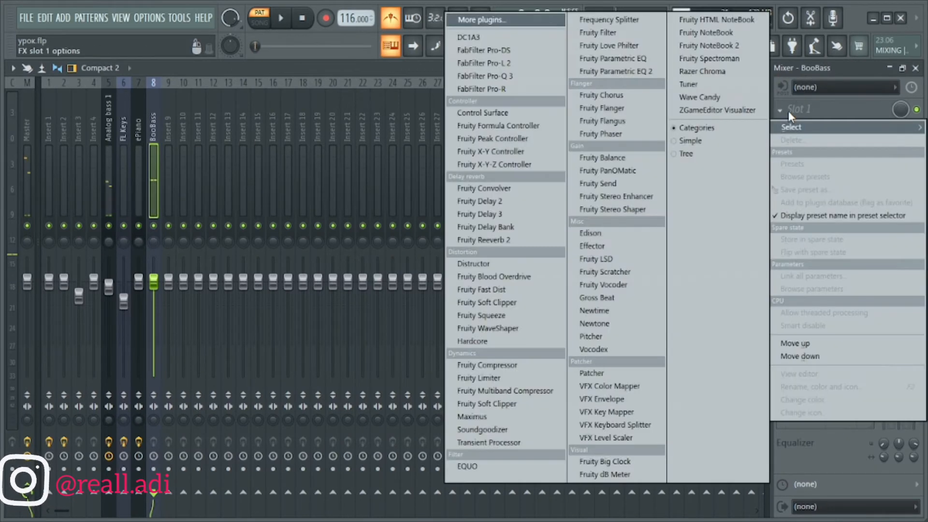
click(590, 70)
click(452, 325)
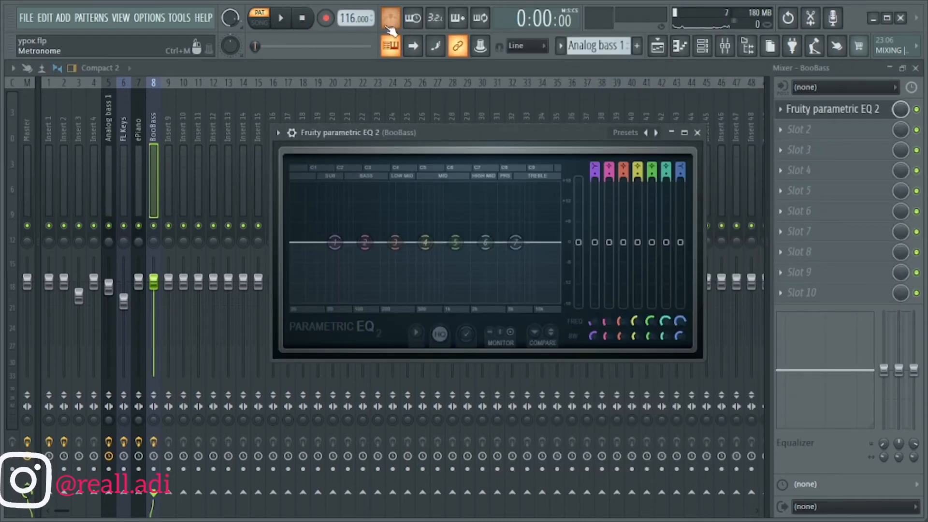
key(space)
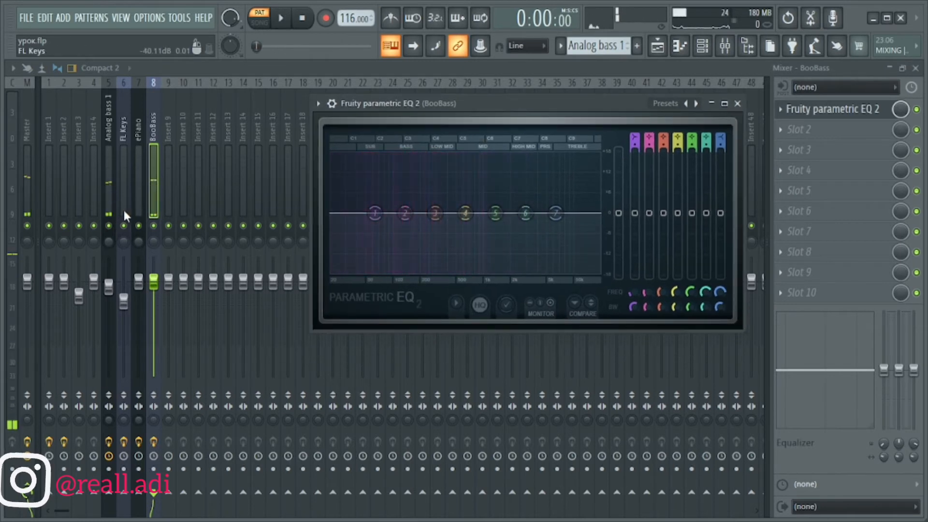
click(112, 225)
click(793, 109)
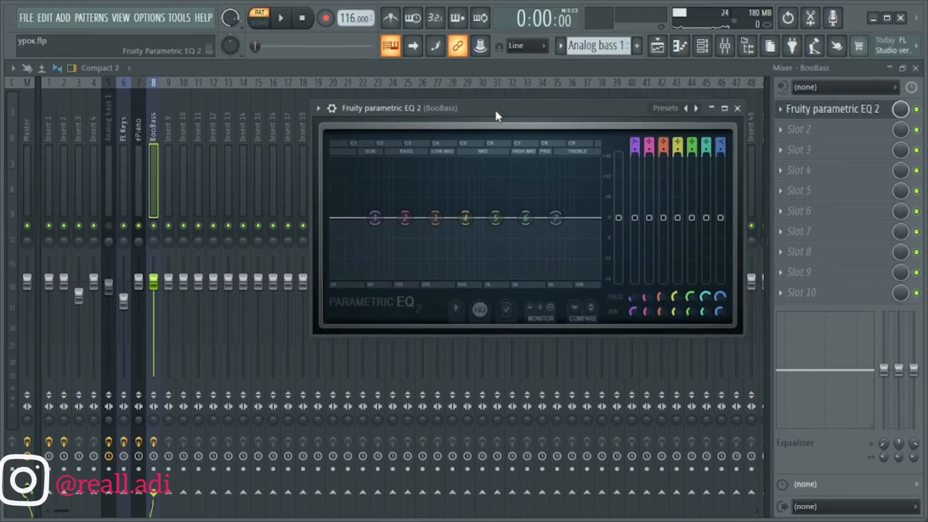
Step: Change band 1 of the BooBass equalizer to a High pass filter
right_click(375, 219)
click(454, 267)
right_click(375, 219)
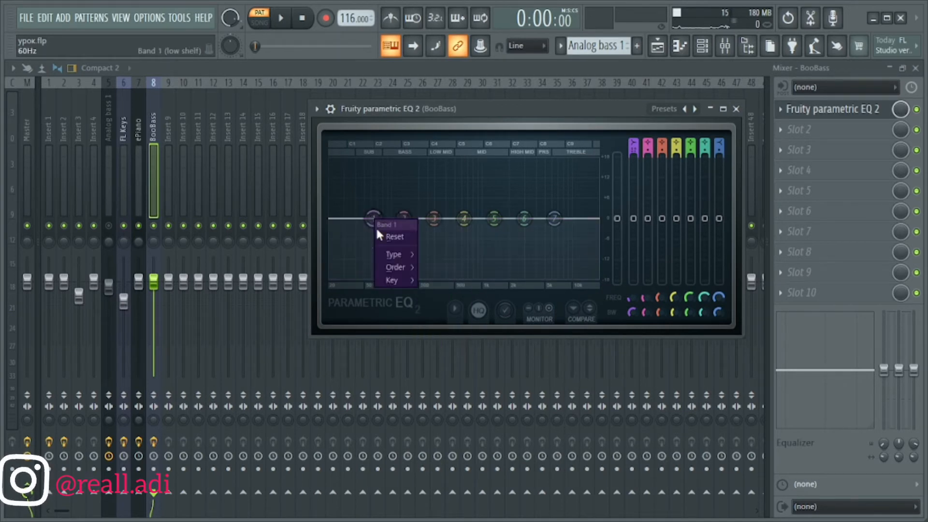
mouse_move(396, 254)
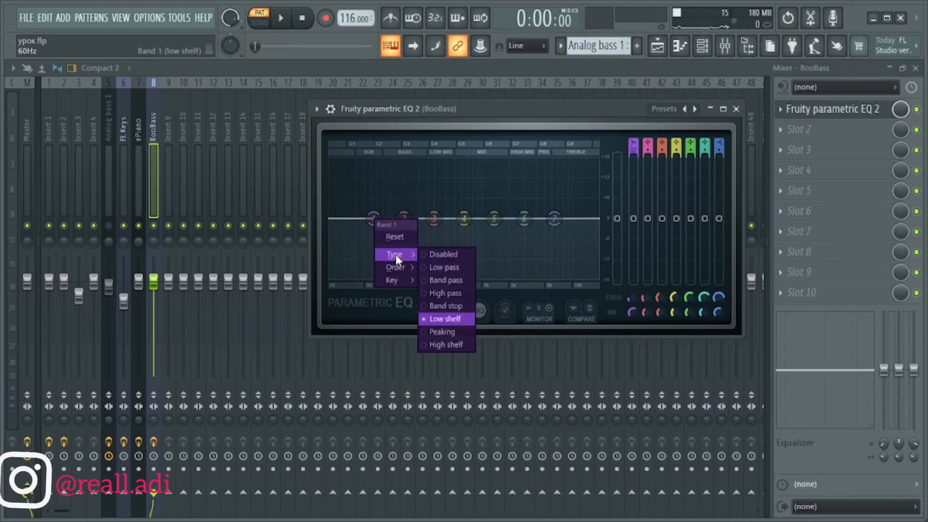
click(441, 296)
Step: Try boosting band 2 around 102 Hz while auditioning, bring it back to nearly flat, and set the band 1 cutoff to 65 Hz
drag(373, 219, 386, 184)
key(space)
key(space)
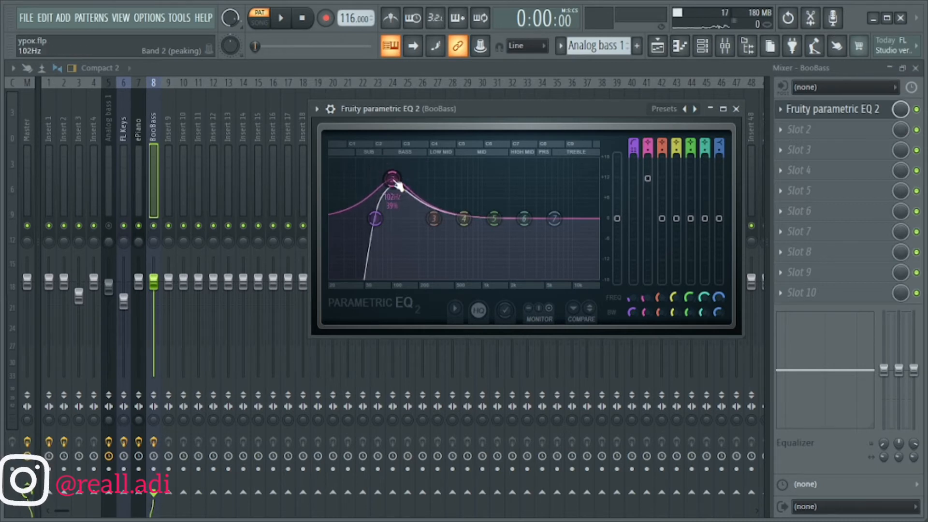
drag(396, 183, 402, 206)
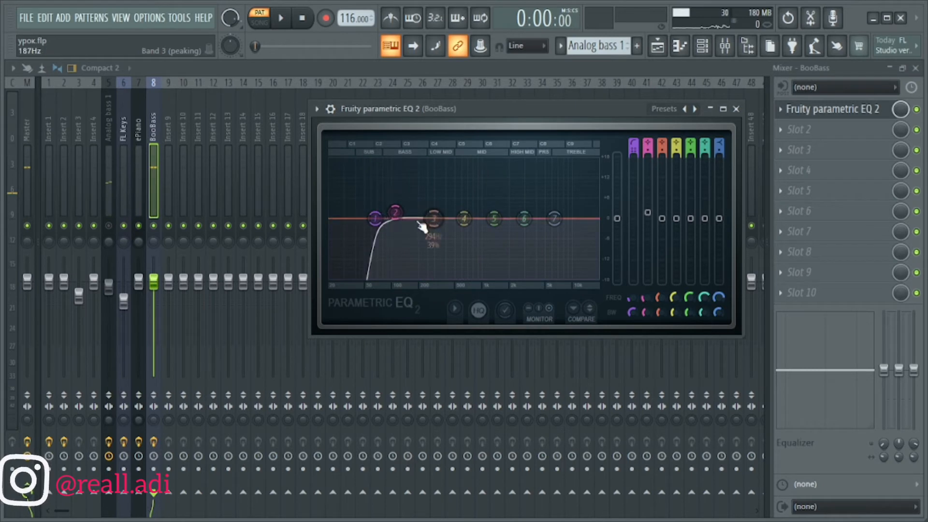
mouse_move(398, 169)
mouse_down()
mouse_move(400, 195)
mouse_move(399, 180)
mouse_up()
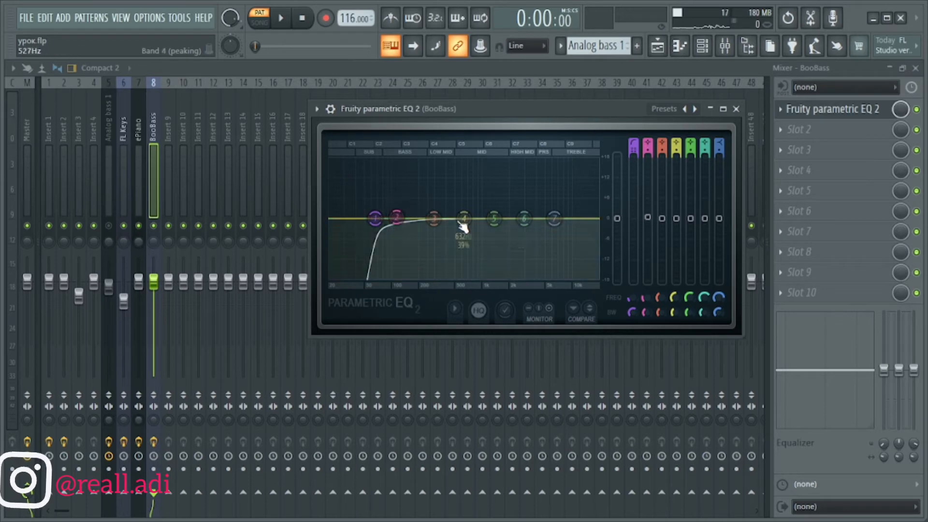
drag(375, 219, 373, 218)
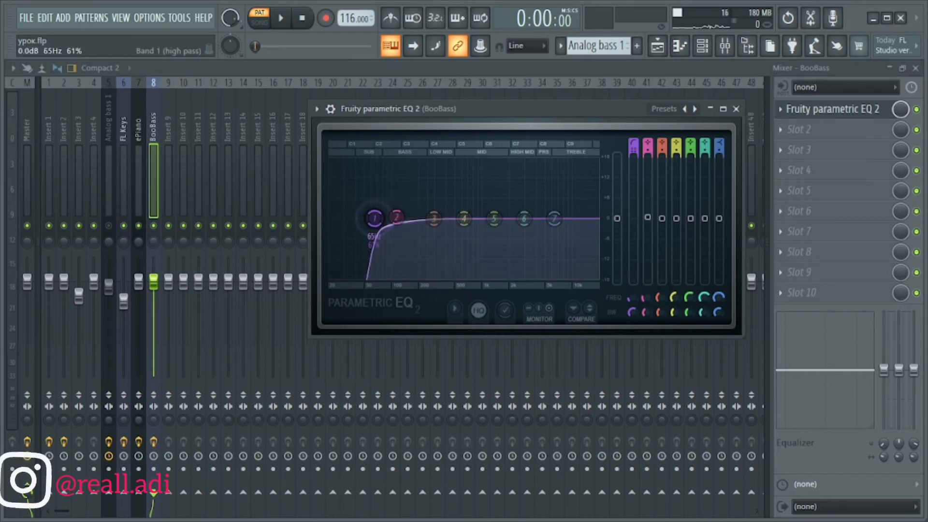
Step: Load Fruity WaveShaper into BooBass's second effect slot and bend its curve upward at the midpoint, auditioning the distortion
click(811, 134)
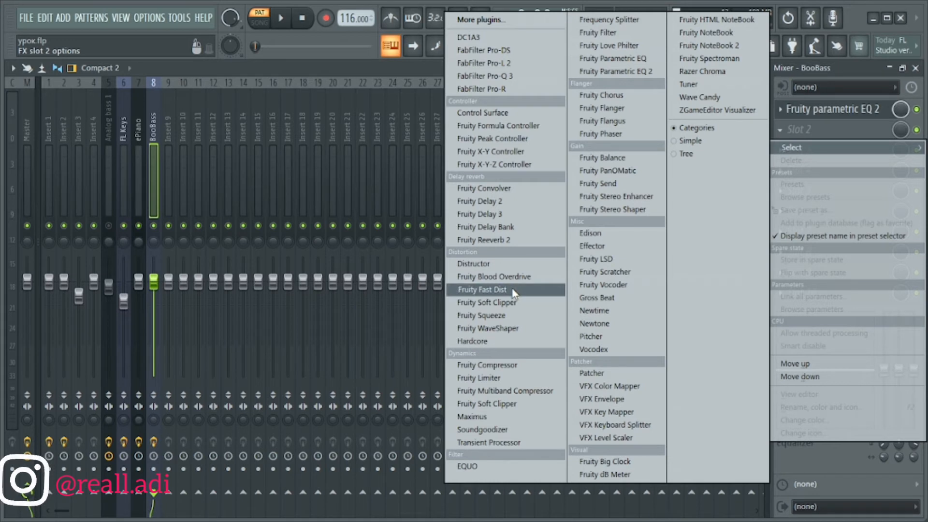
click(497, 329)
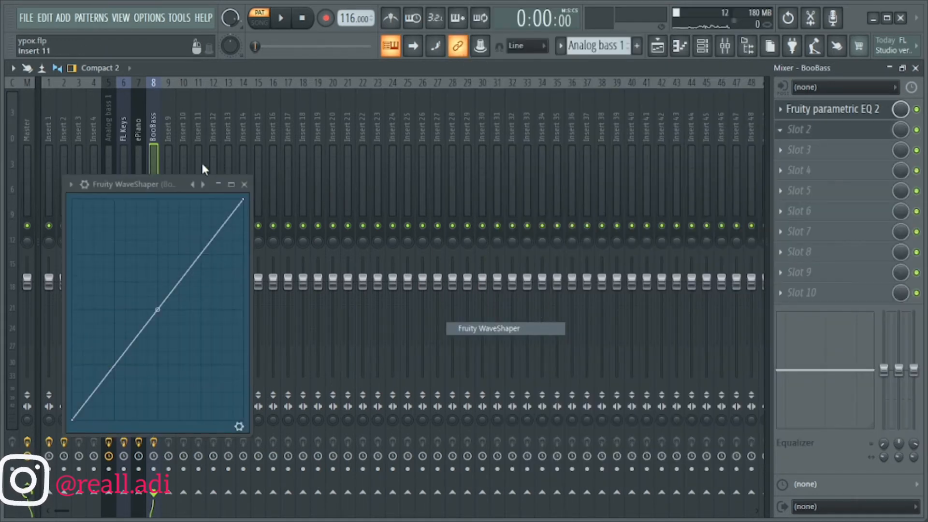
drag(164, 181, 425, 136)
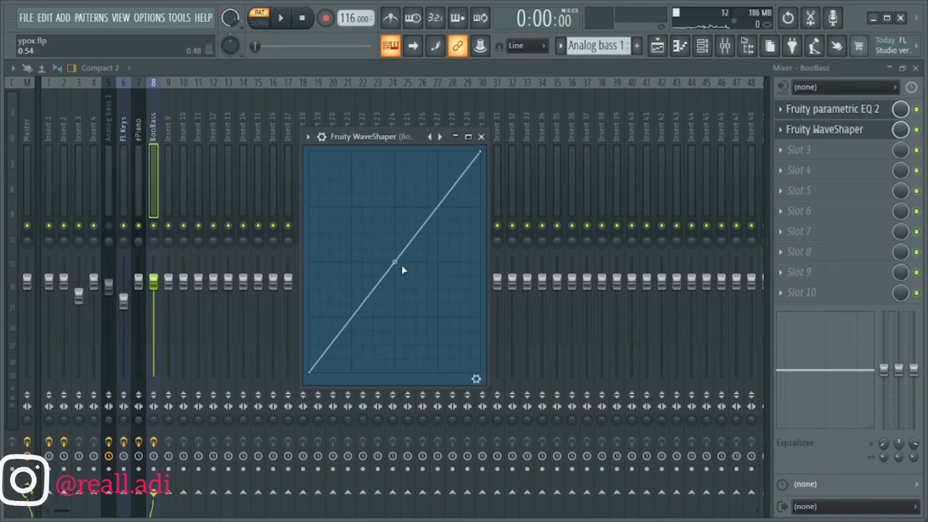
drag(395, 262, 395, 206)
key(space)
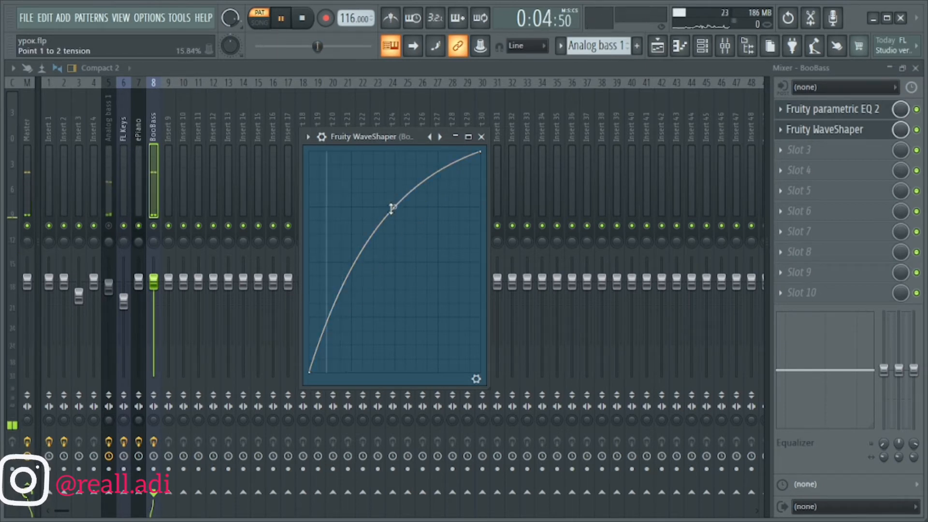
click(468, 138)
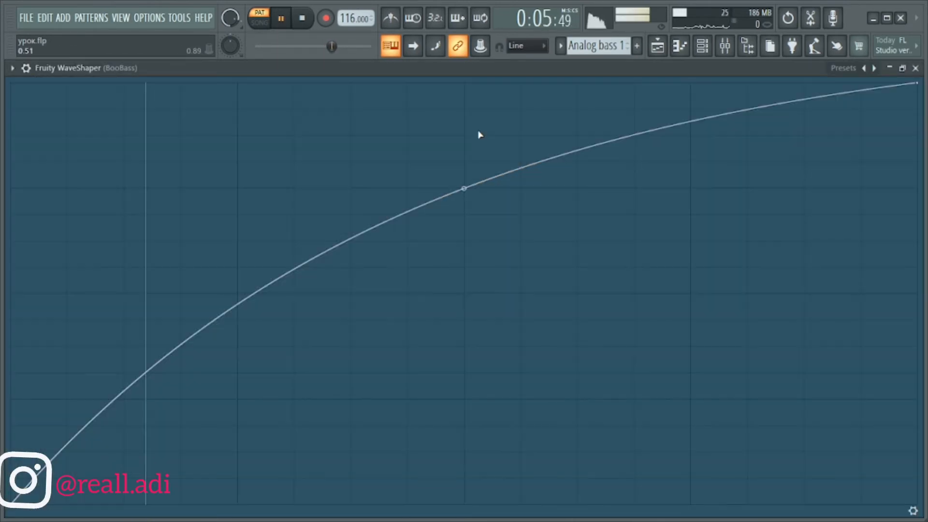
click(916, 70)
key(space)
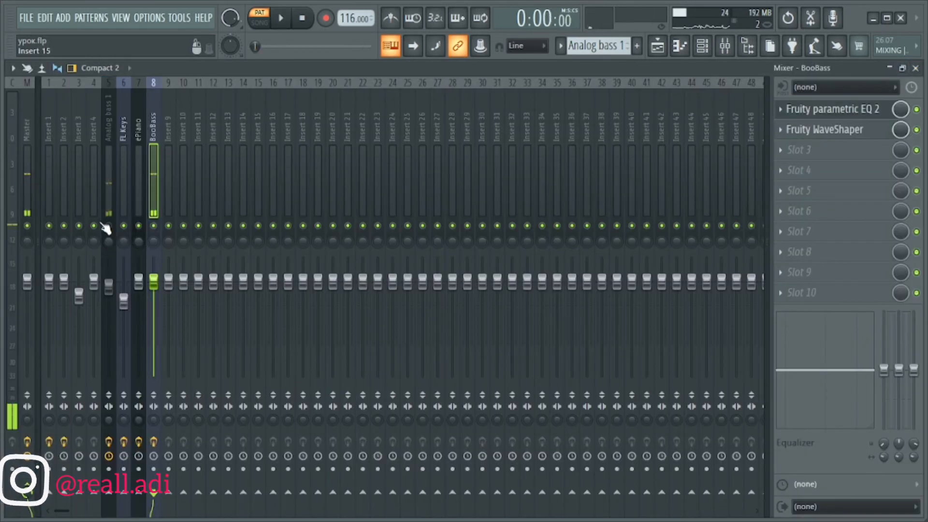
Step: Unmute the Analog bass 1 mixer track and the FL Keys playlist track, playing the layered bass with the chords in song mode
key(space)
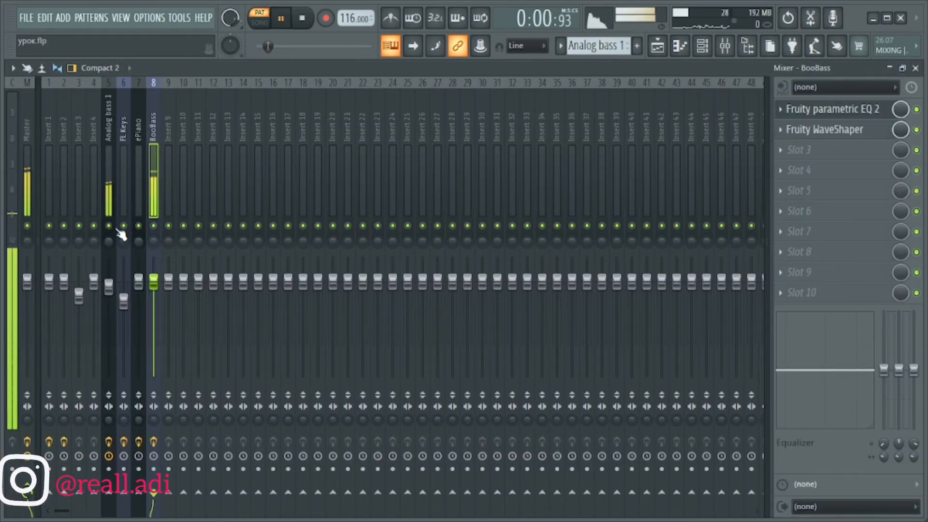
key(space)
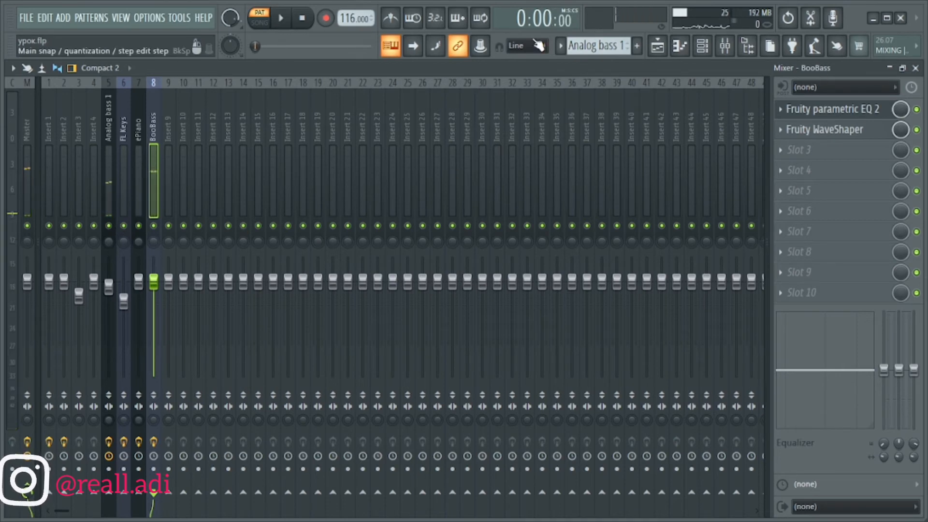
click(658, 48)
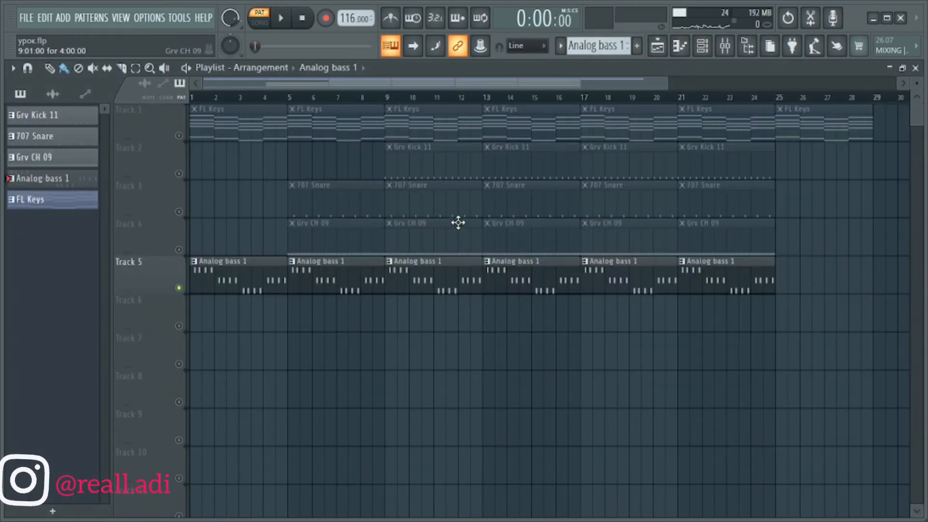
scroll(487, 306, down, 2)
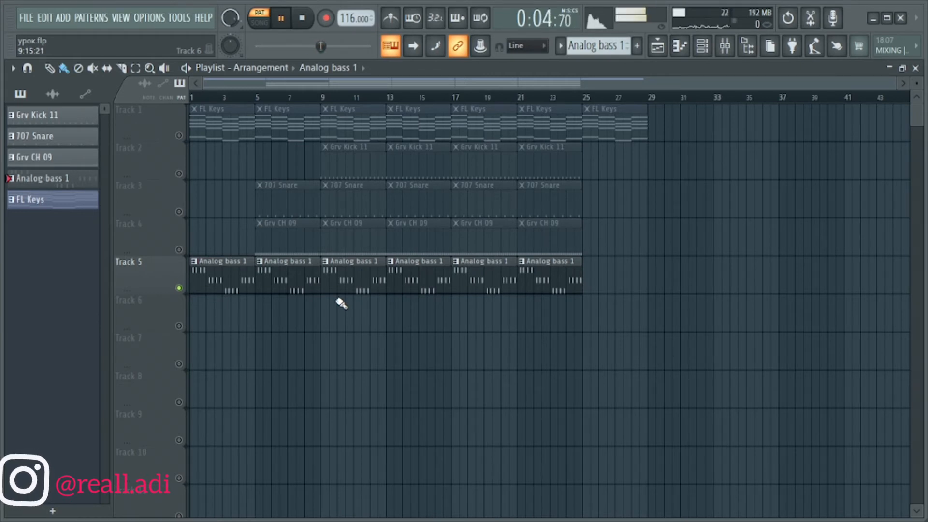
key(space)
click(179, 135)
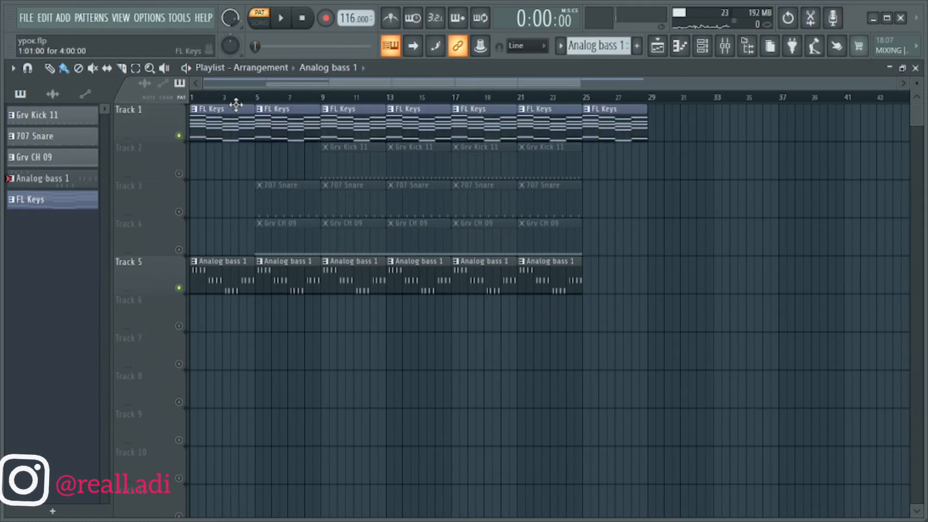
key(space)
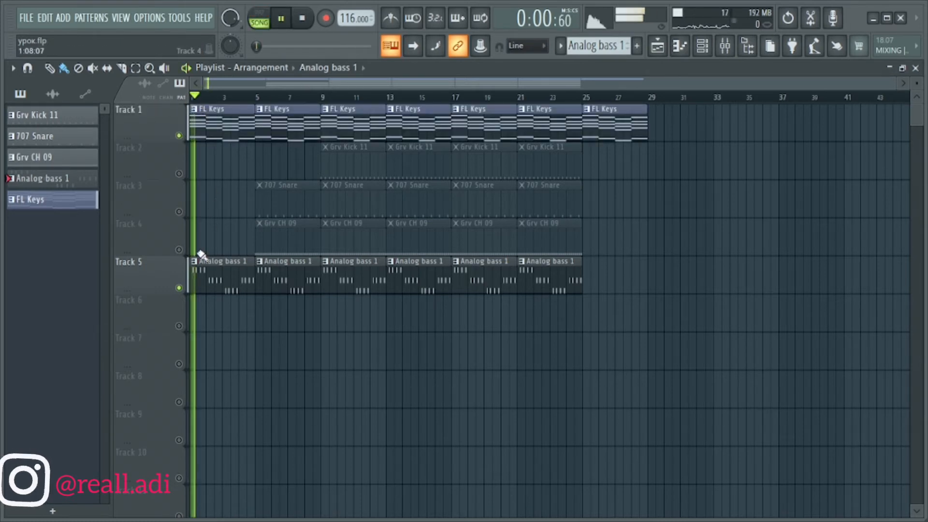
Step: Lower the BooBass mixer track's volume to 73% during song playback and return to the playlist
click(724, 46)
drag(154, 281, 155, 286)
key(space)
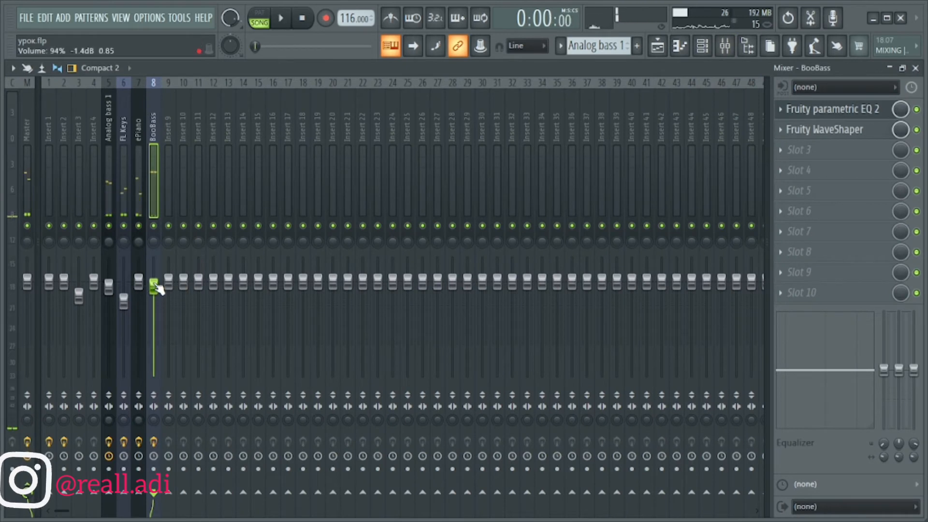
scroll(159, 289, down, 2)
key(space)
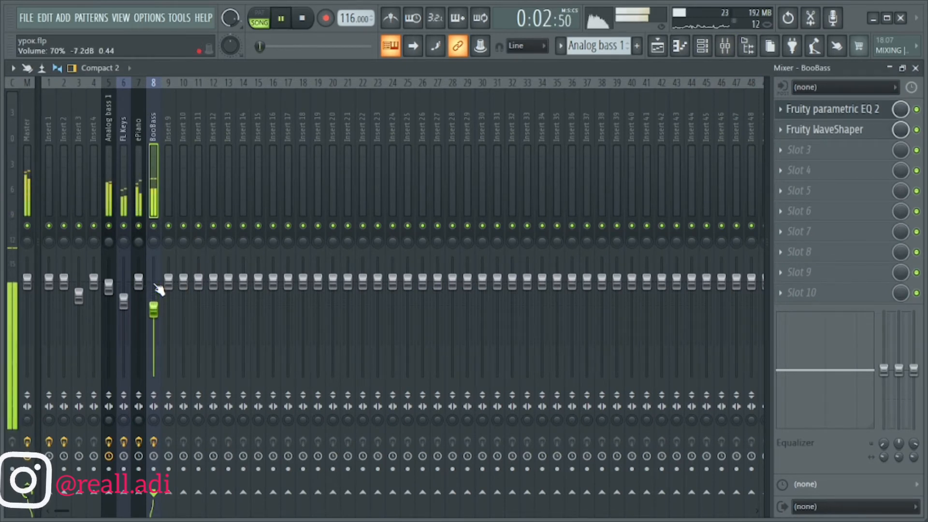
scroll(157, 290, down, 2)
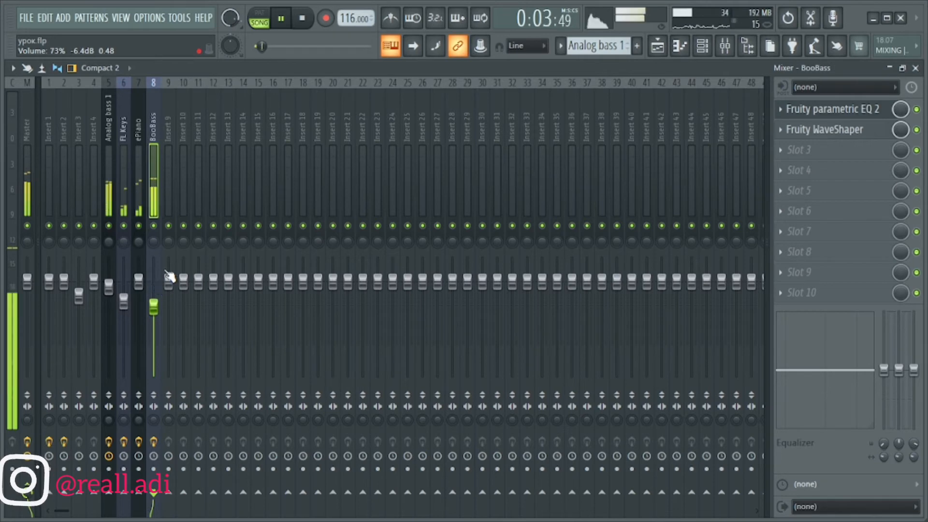
click(658, 45)
key(space)
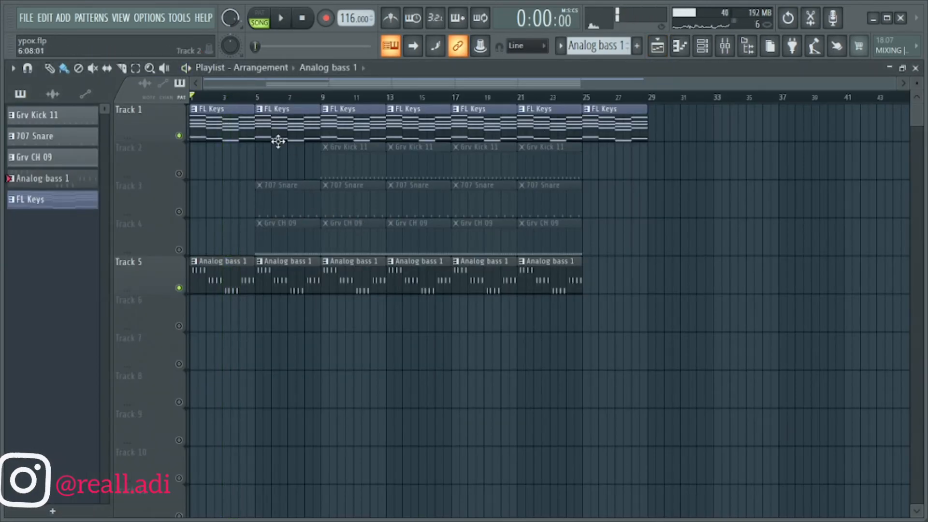
Step: Play the FL Keys chords and layered bass in song mode from bar 5, checking the mixer between playbacks
click(259, 97)
key(space)
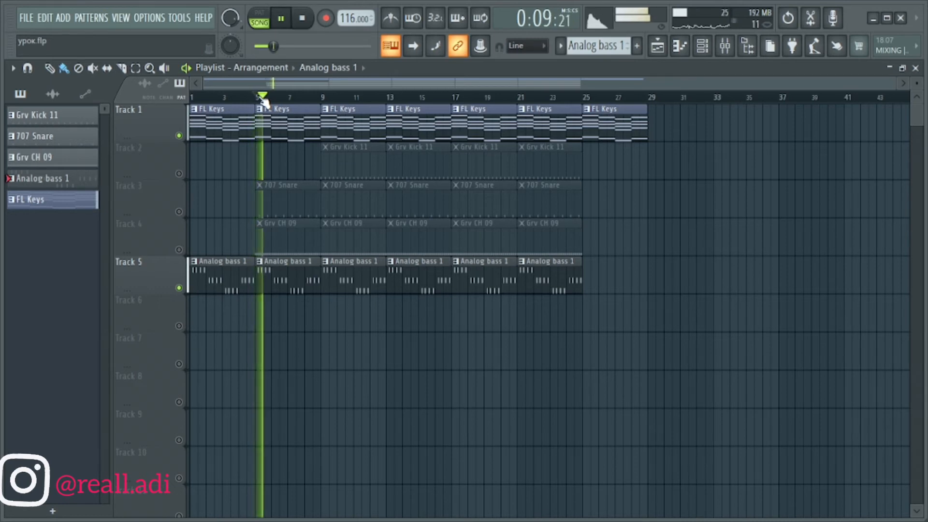
key(space)
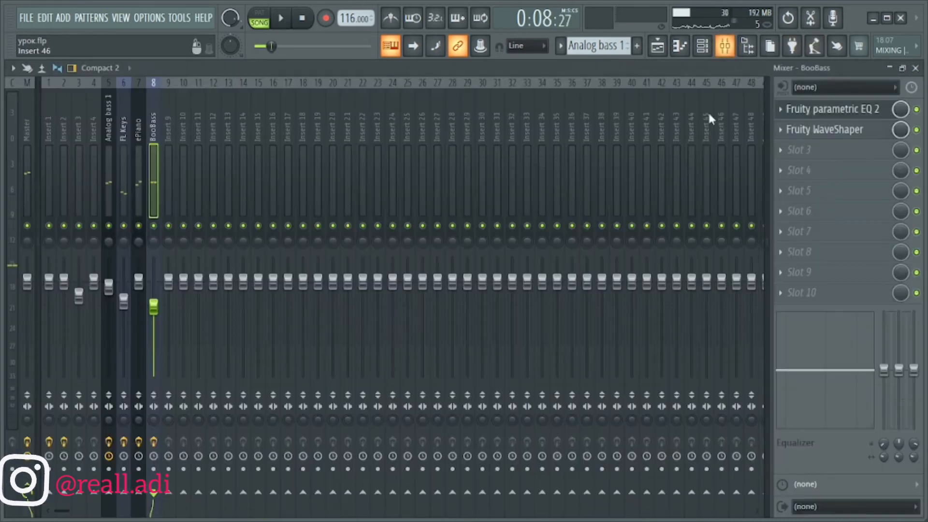
click(724, 46)
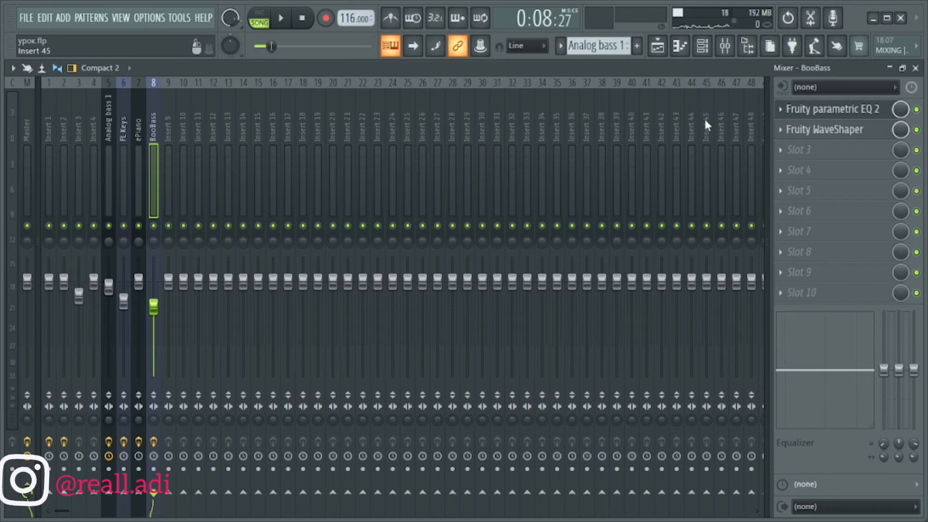
click(658, 48)
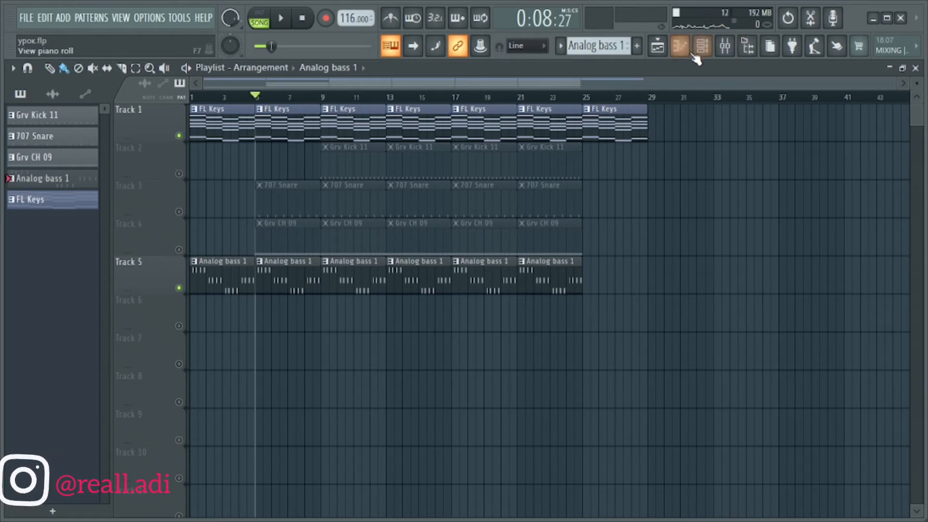
drag(436, 86, 379, 85)
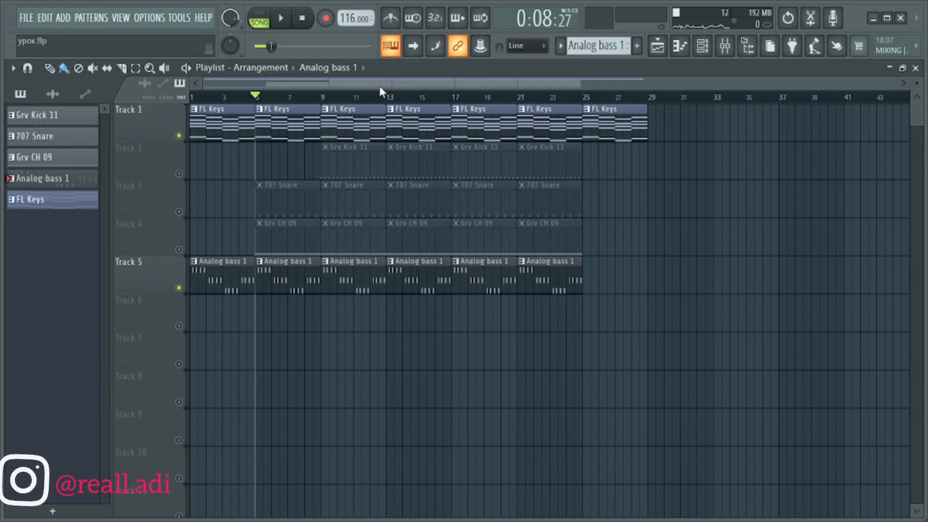
key(space)
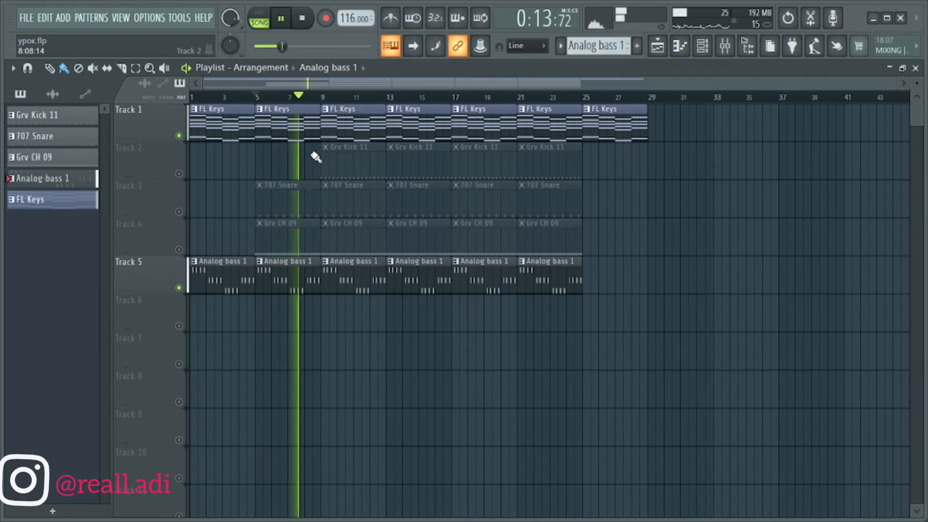
key(space)
Step: Unmute the Grv CH 09, 707 Snare and Grv Kick 11 playlist tracks, briefly playing the song in between
click(179, 250)
key(space)
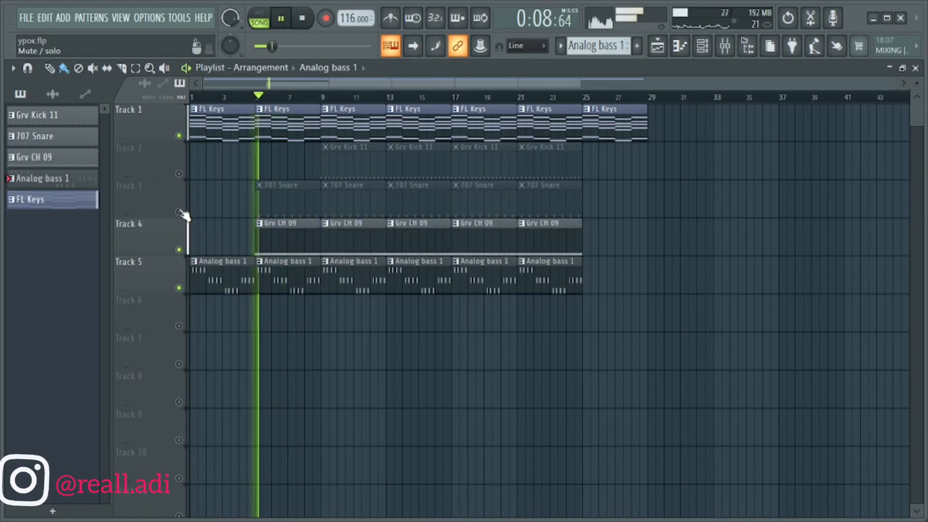
click(180, 212)
key(space)
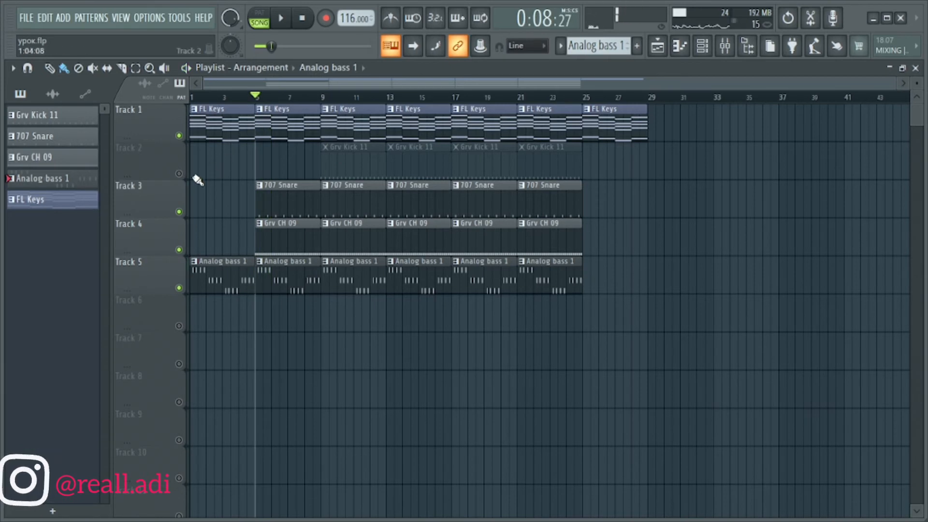
click(179, 173)
Step: Add a Grv Kick 11 clip on Track 2 starting at bar 5, and play the full arrangement from there
click(332, 161)
click(251, 157)
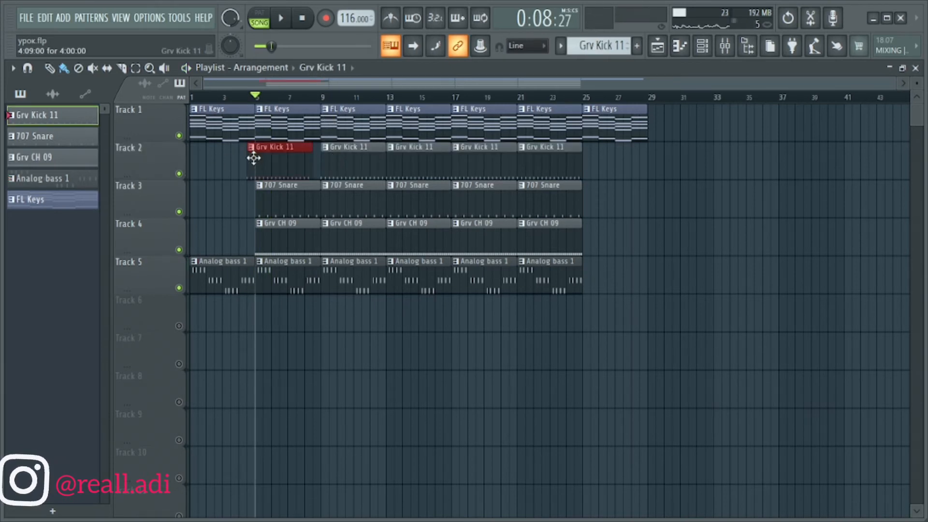
drag(251, 157, 266, 159)
key(space)
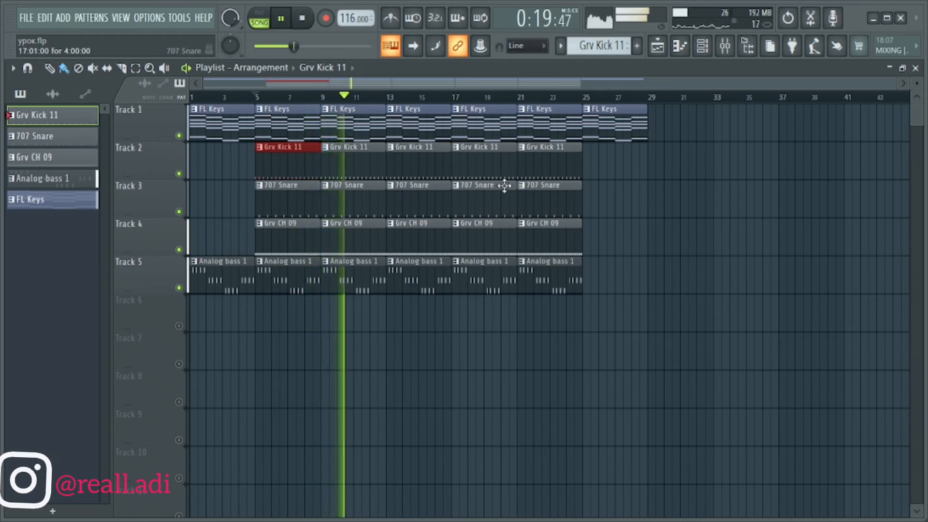
key(space)
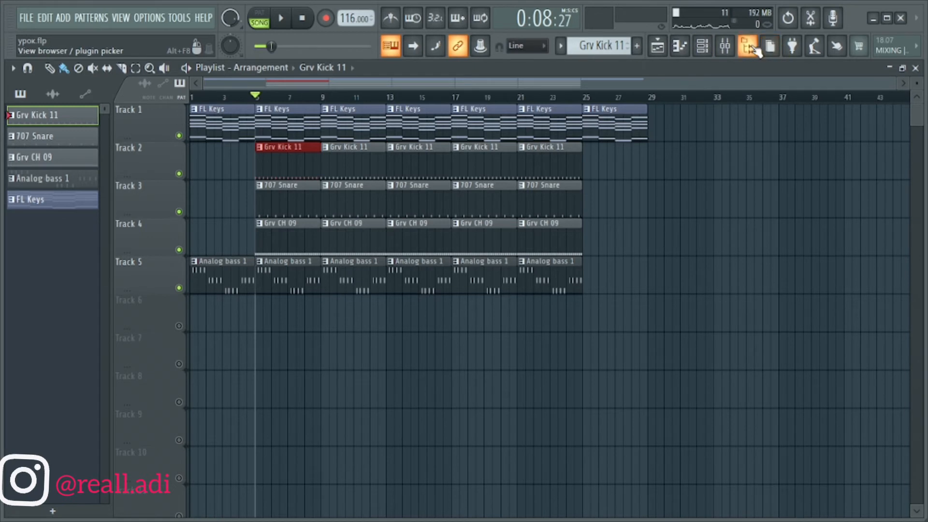
Step: Show the browser, return the playhead to the song start, and switch to the empty Pattern 6 with the channel rack open
click(754, 51)
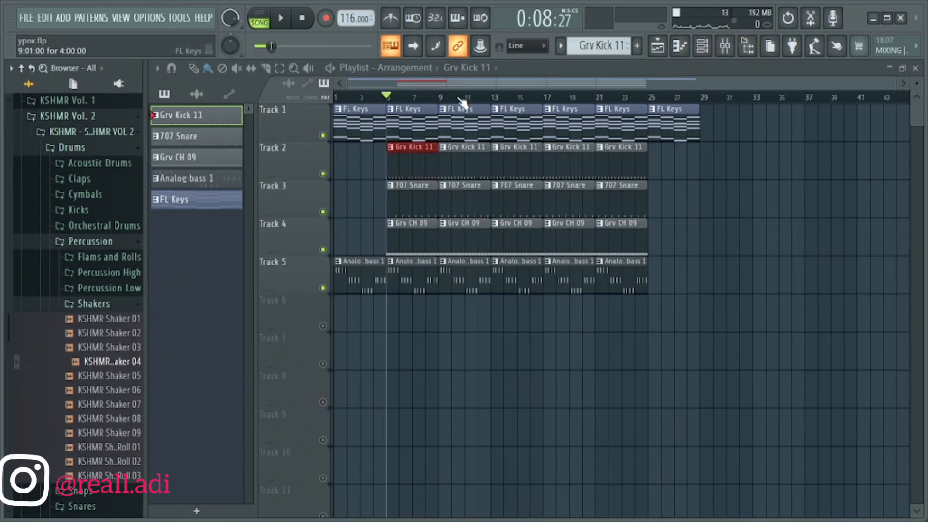
click(336, 100)
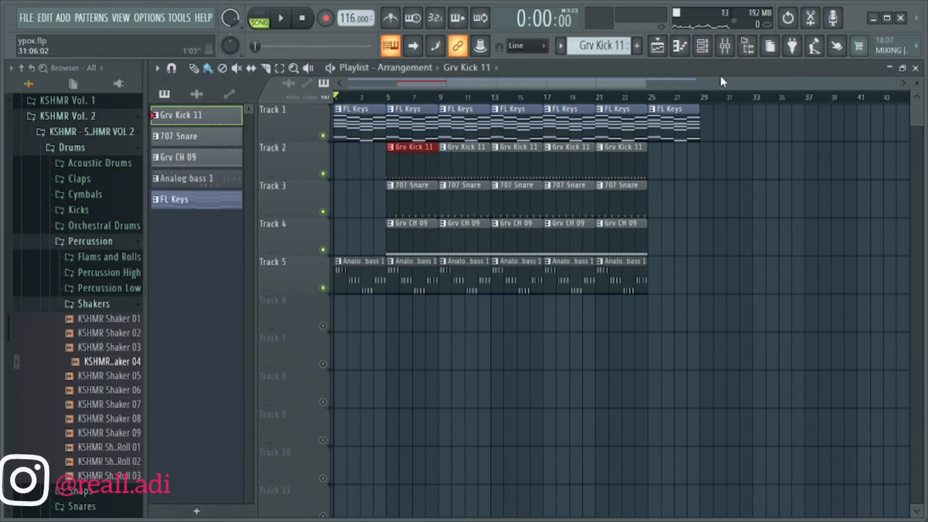
click(702, 46)
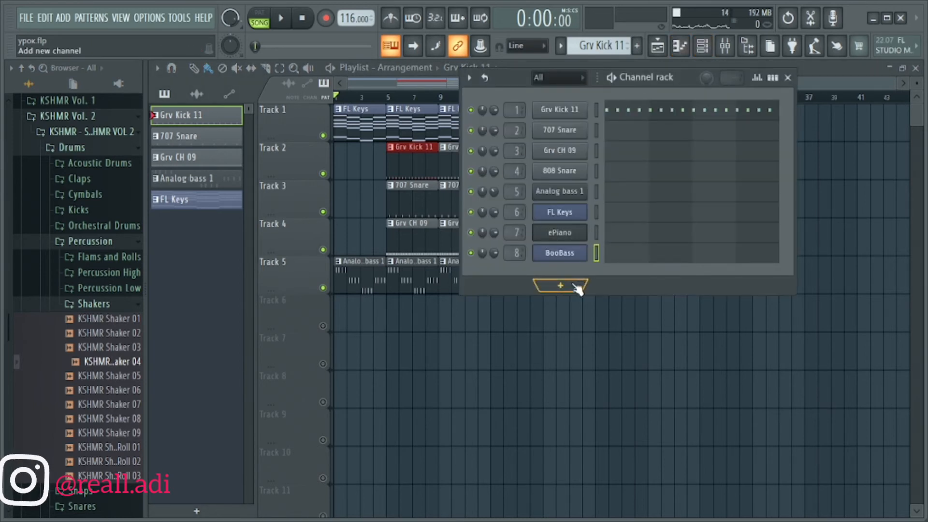
scroll(580, 49, down, 4)
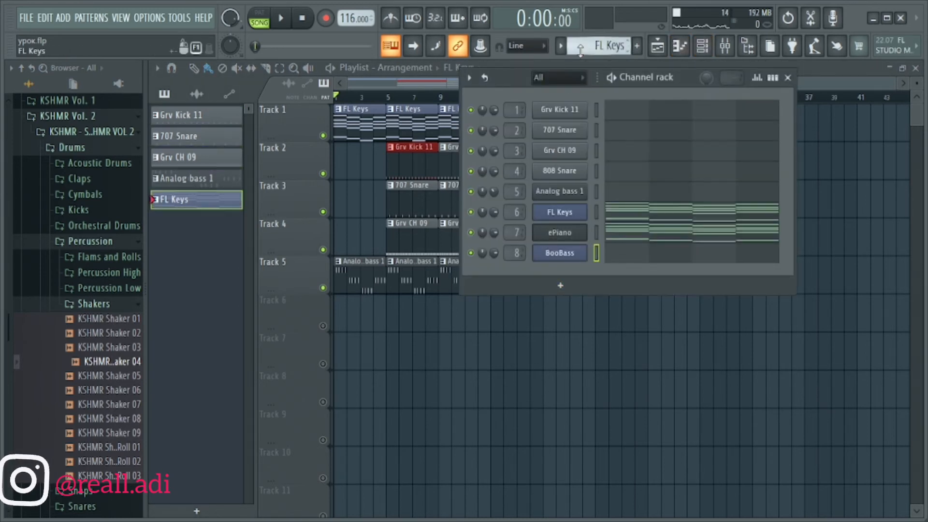
scroll(580, 51, down, 1)
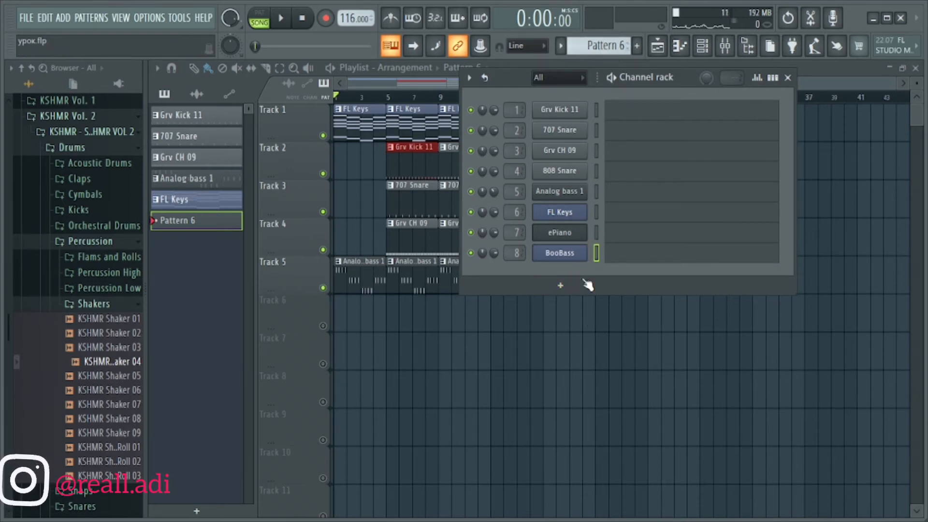
Step: Add a Morphine synthesizer channel and reposition its window so the preset controls are accessible
click(567, 285)
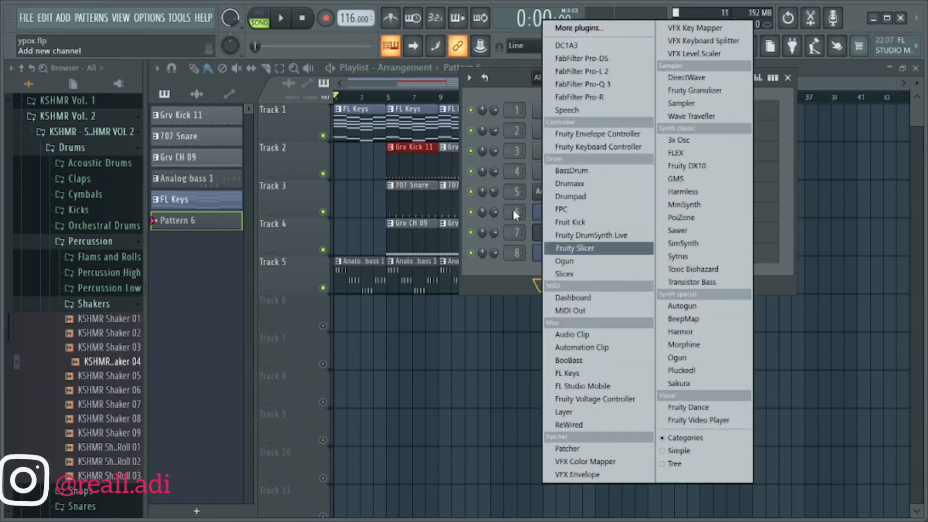
click(517, 283)
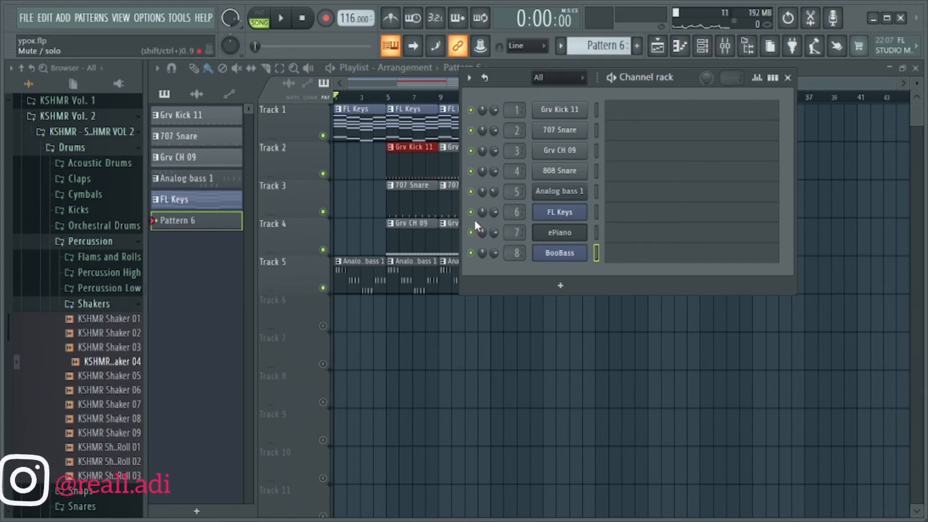
click(562, 286)
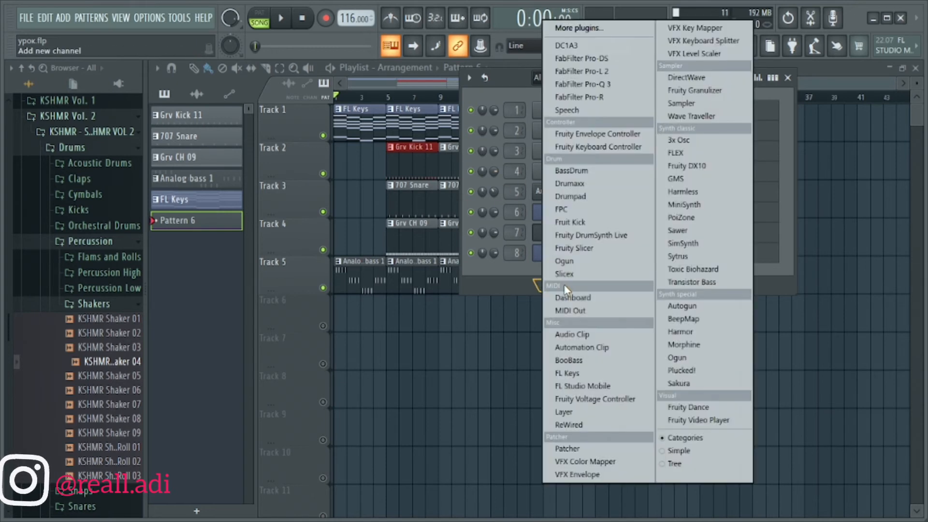
click(686, 345)
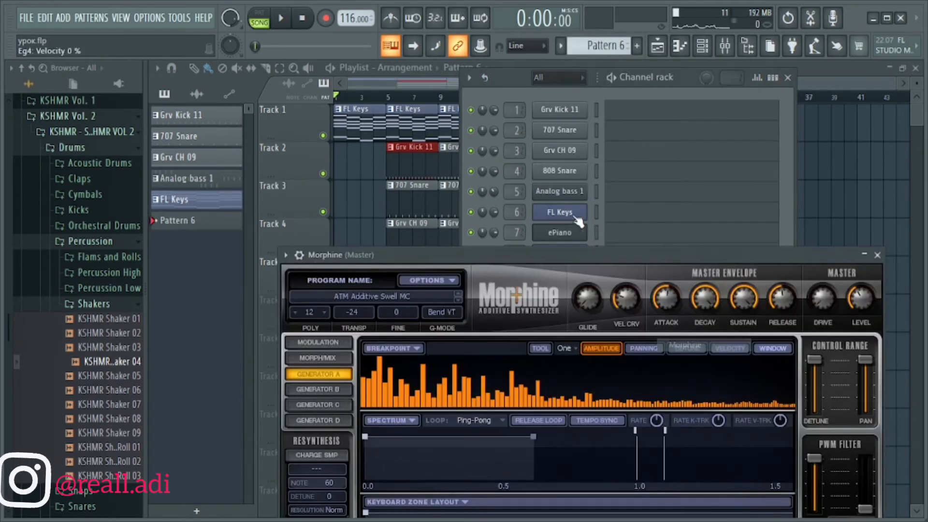
drag(575, 256, 573, 153)
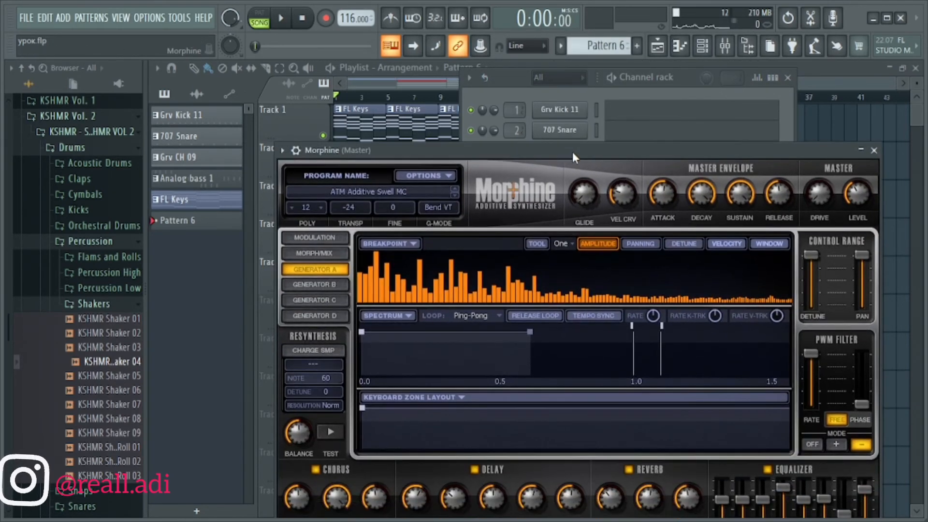
Step: Audition presets in Morphine's Strings bank, load STR Cello 1 FG, and close the plugin window
click(382, 193)
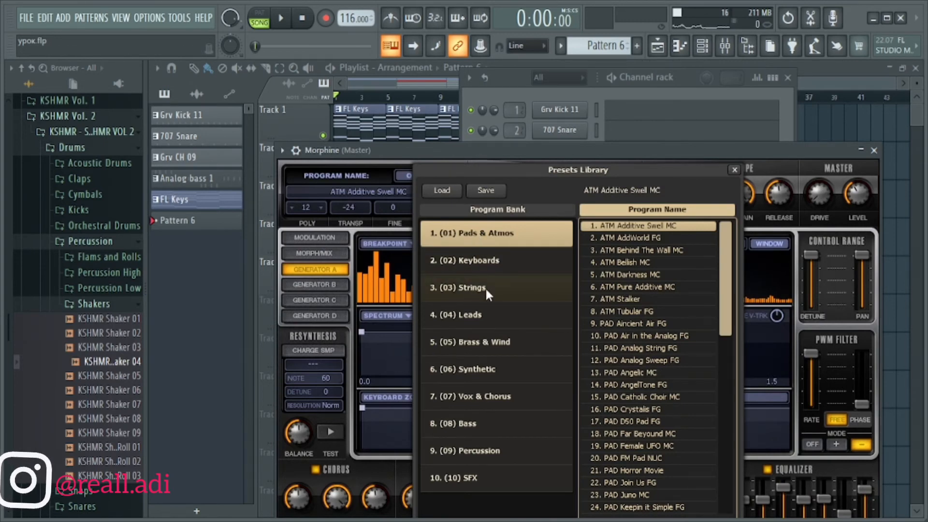
click(471, 289)
click(633, 286)
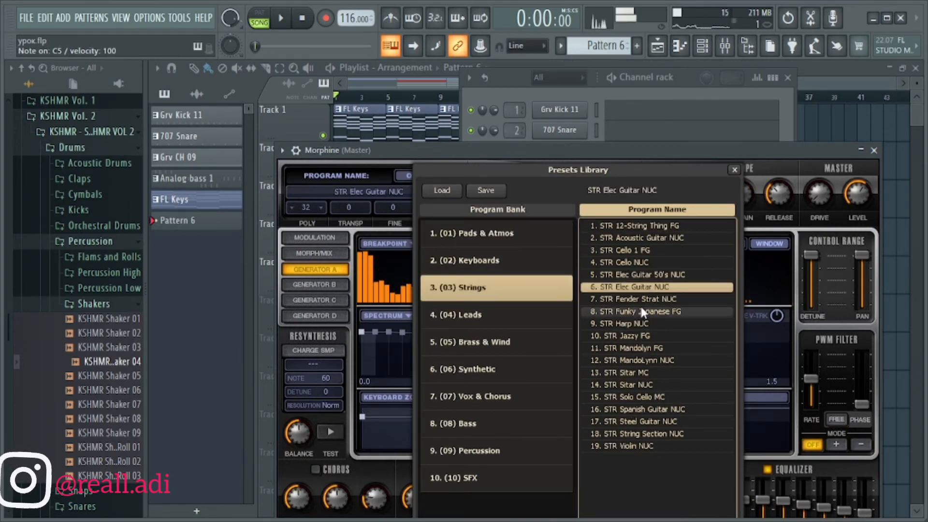
click(642, 300)
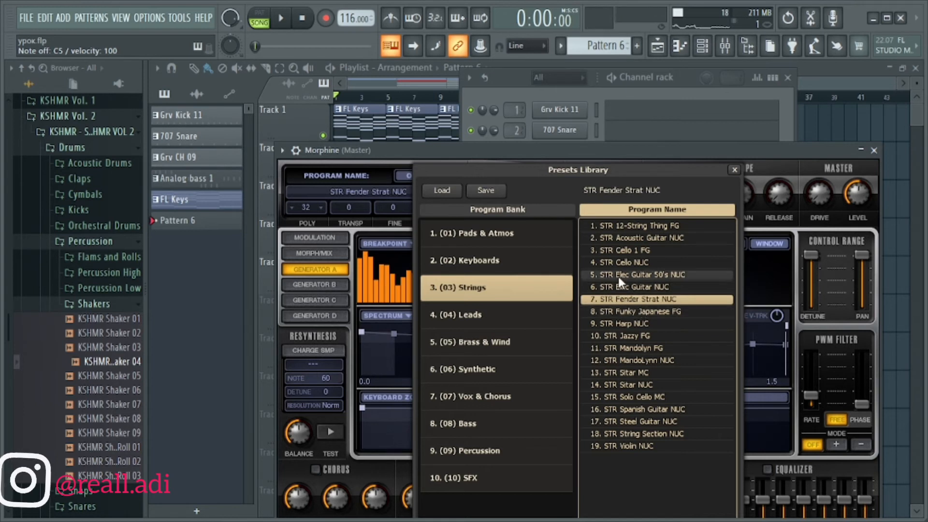
click(626, 263)
click(626, 252)
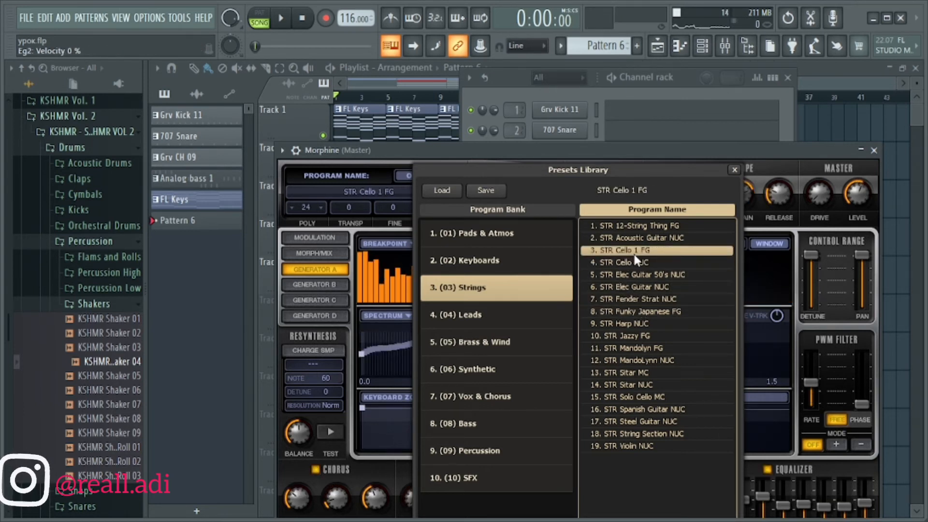
key(z)
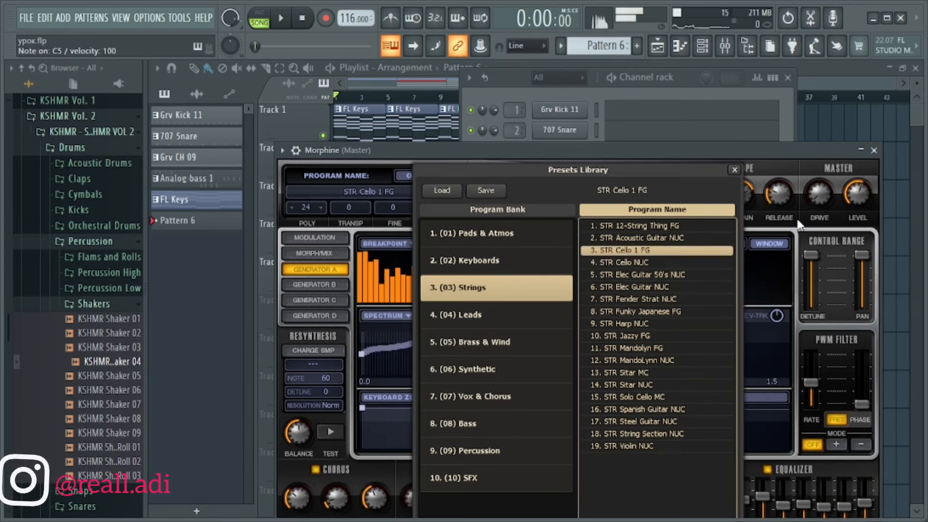
click(873, 150)
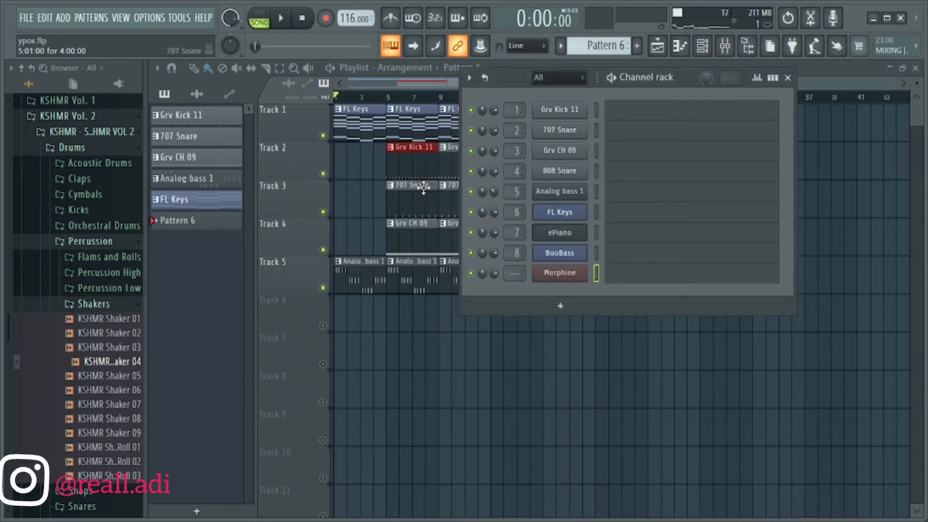
Step: View the FL Keys chord notes in the piano roll and return to the playlist and channel rack
click(359, 132)
double_click(358, 132)
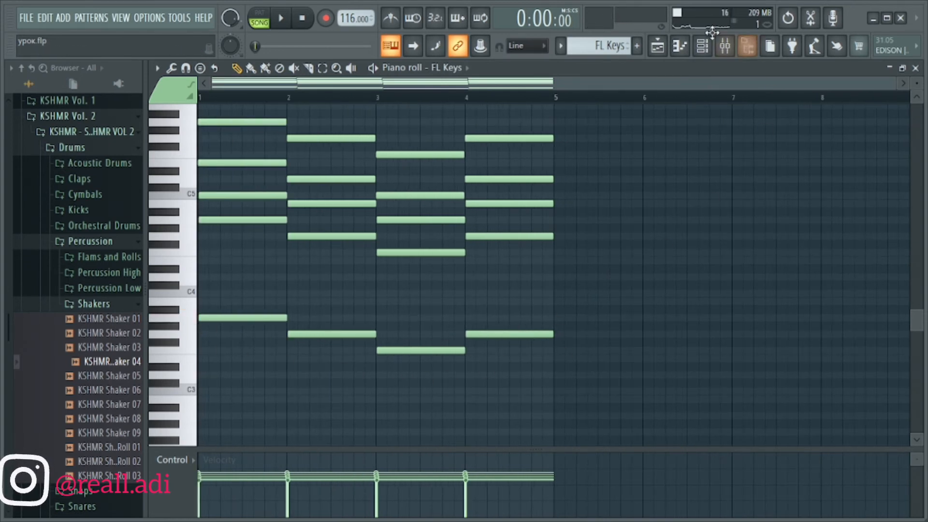
click(680, 45)
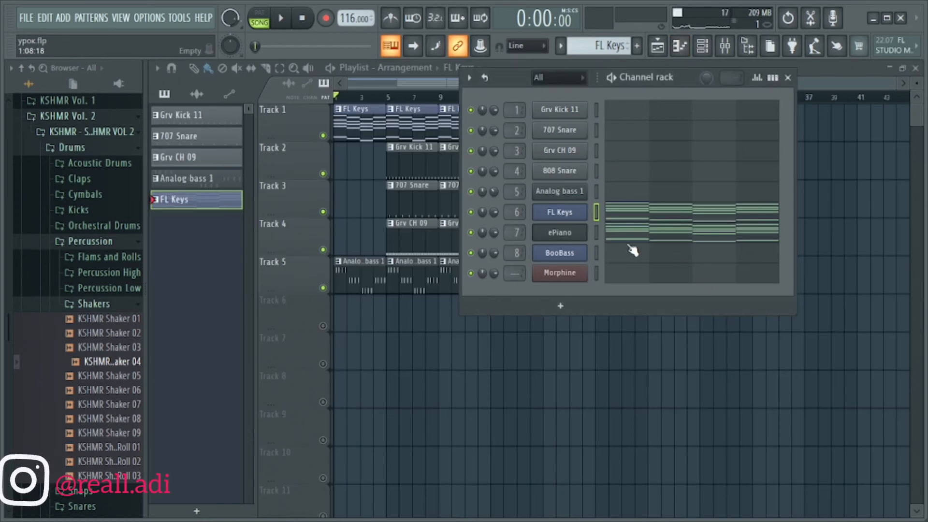
Step: Select Pattern 6, place its clip at bar 1 of Track 6, and unmute that track
scroll(599, 49, up, 1)
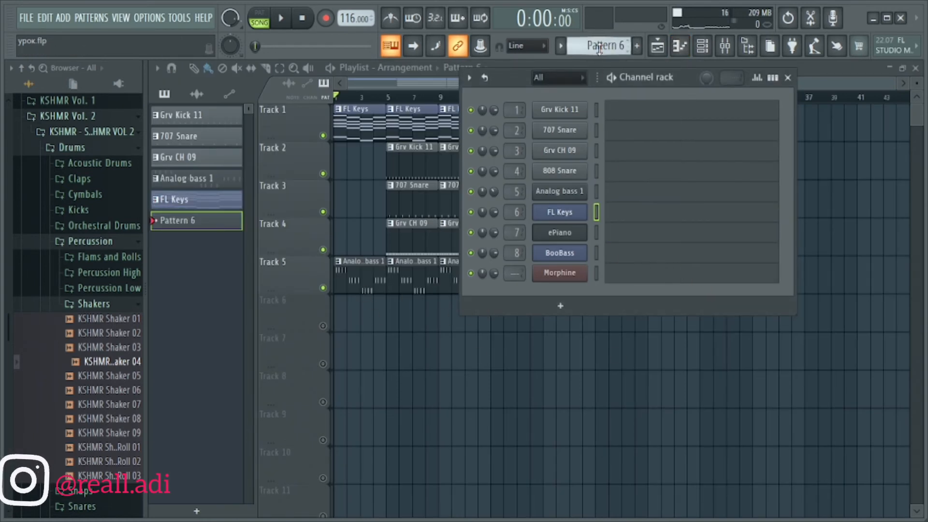
scroll(600, 48, down, 2)
scroll(599, 49, up, 2)
key(F6)
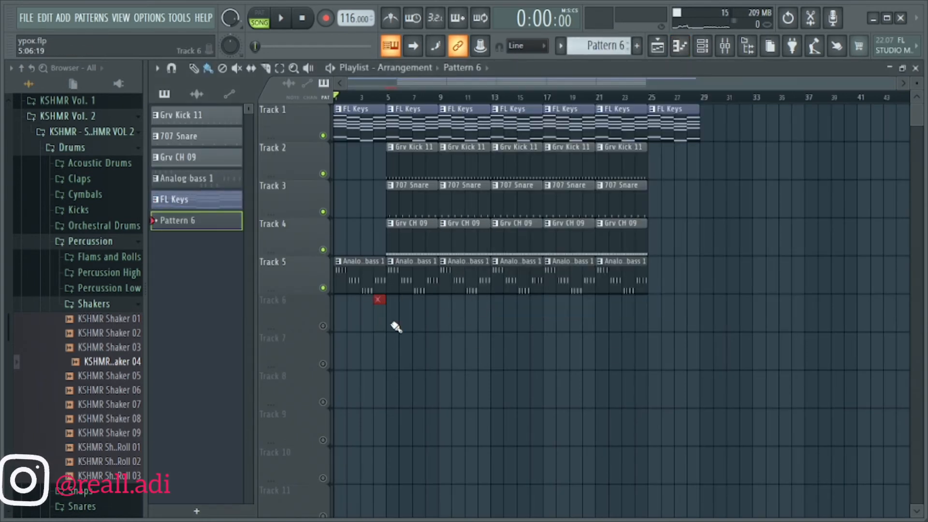
click(323, 325)
Step: Mute the Analog bass 1 playlist track after a brief playback, and open Morphine's piano roll in Pattern 6
key(space)
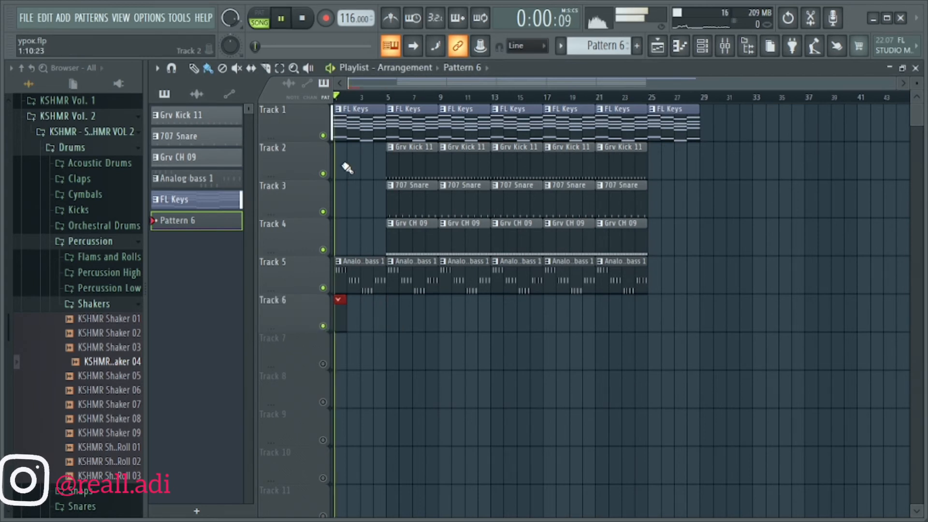
key(space)
click(323, 287)
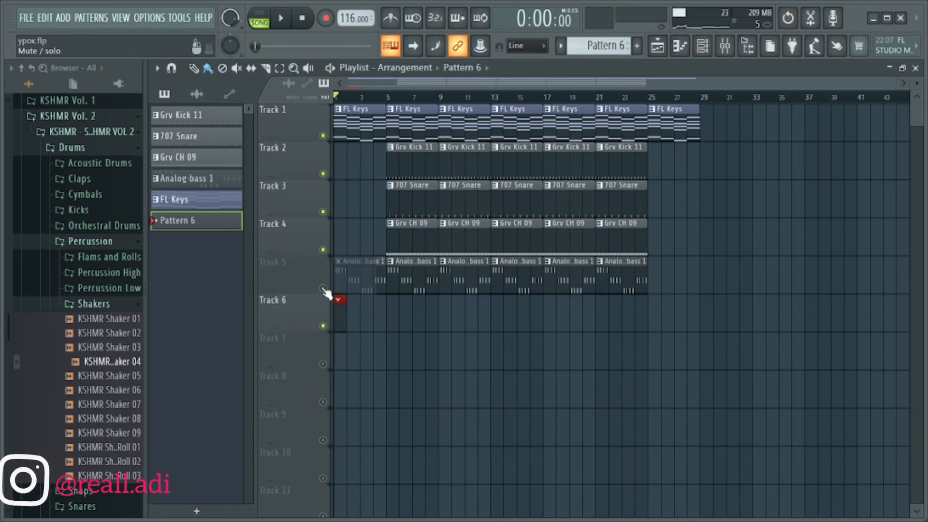
click(702, 46)
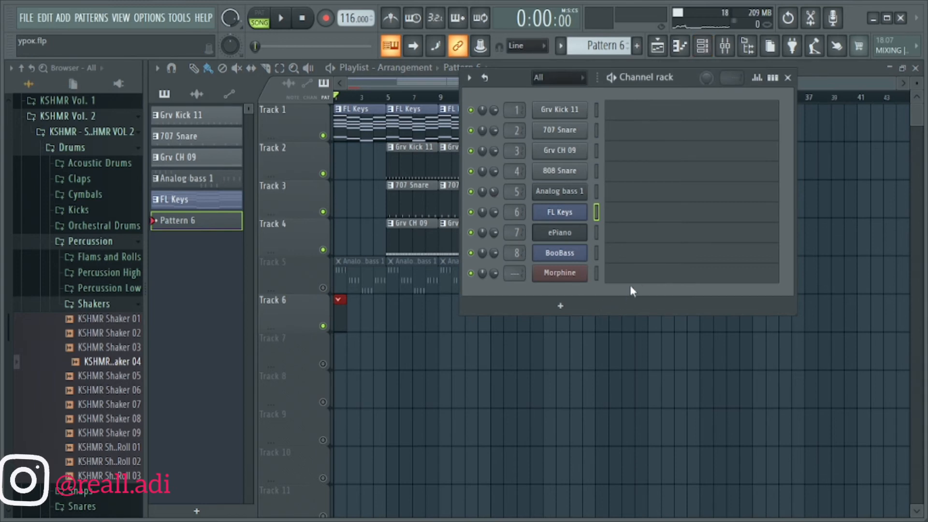
click(635, 272)
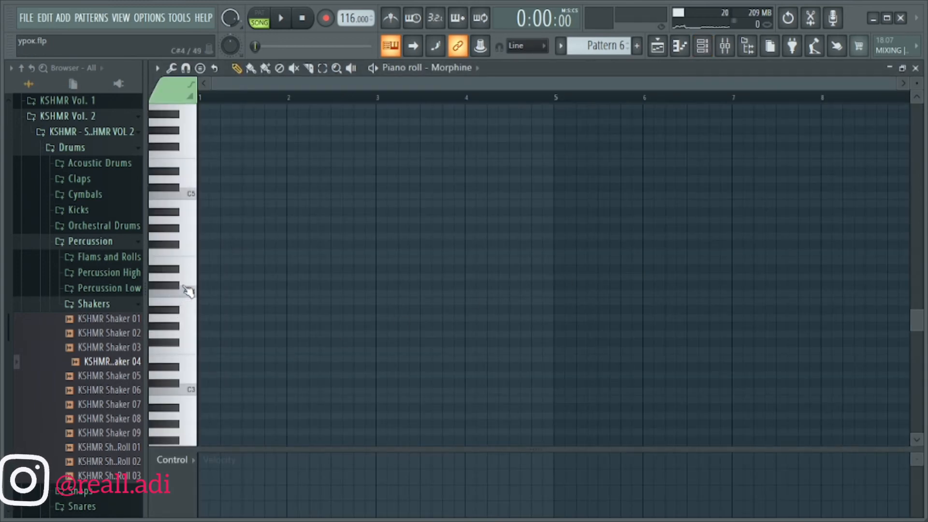
Step: Draw an A4 note at the start of bar 1 in Morphine's piano roll and stretch it to one bar
drag(915, 84, 915, 97)
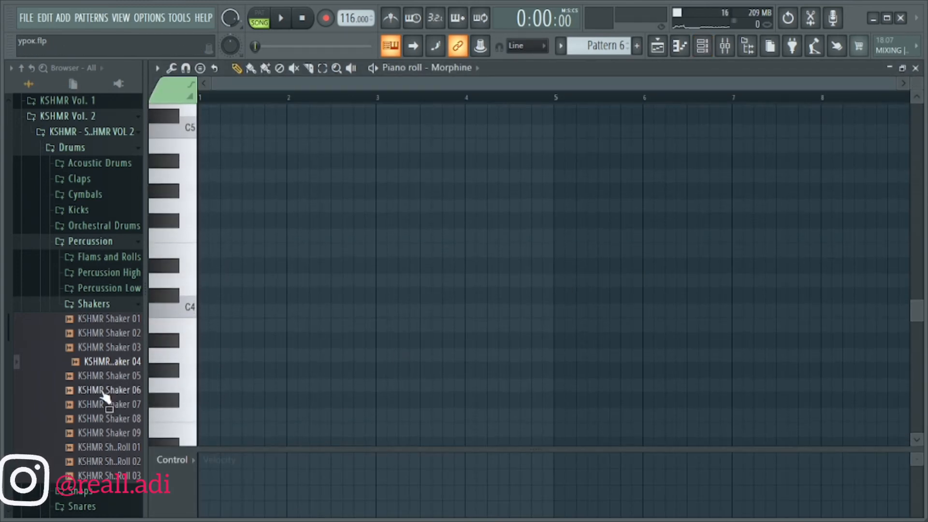
scroll(199, 300, up, 3)
scroll(198, 302, up, 1)
click(202, 310)
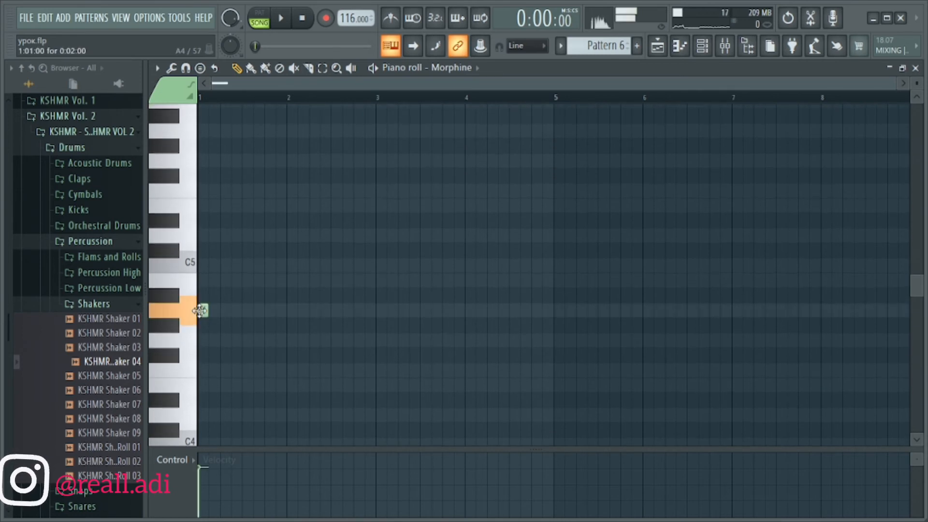
drag(208, 309, 286, 319)
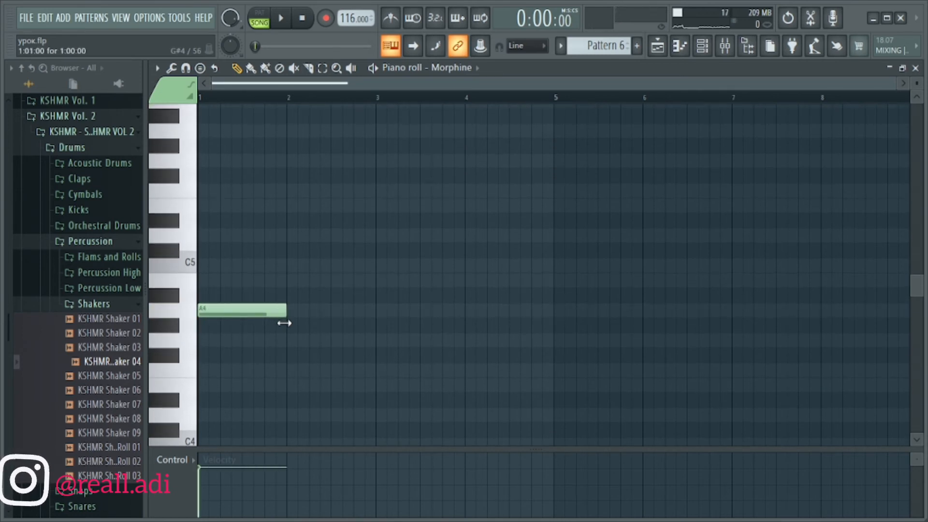
Step: Add one-bar notes G4 in bar 2, F4 in bar 3 and G4 in bar 4 during playback
key(space)
click(289, 371)
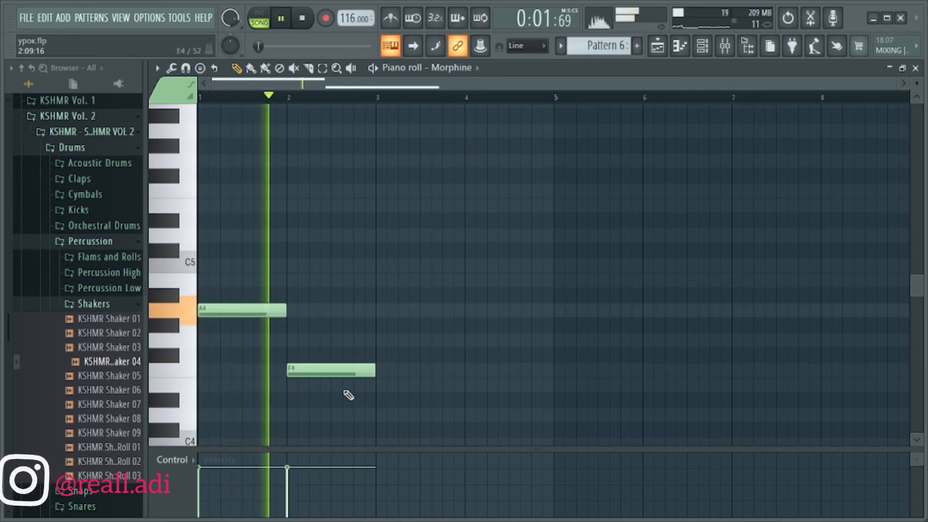
drag(322, 373, 321, 341)
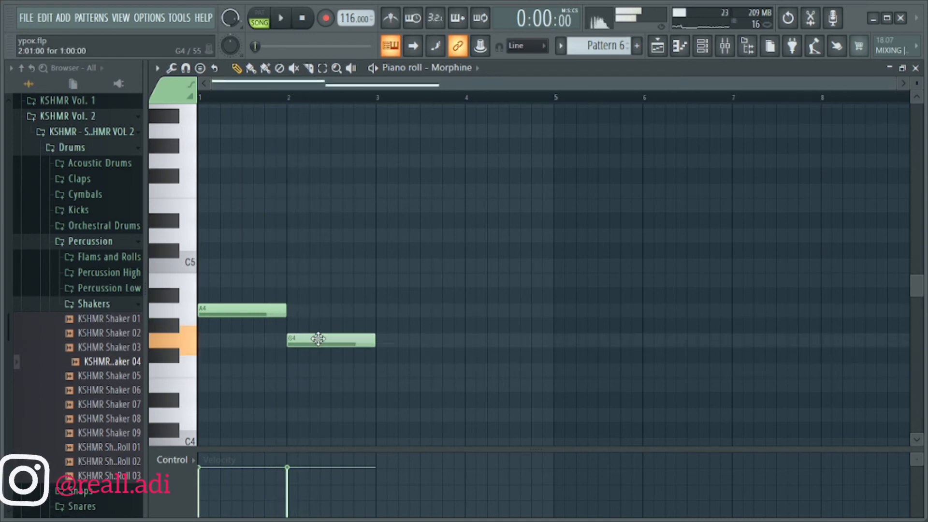
click(376, 366)
click(468, 340)
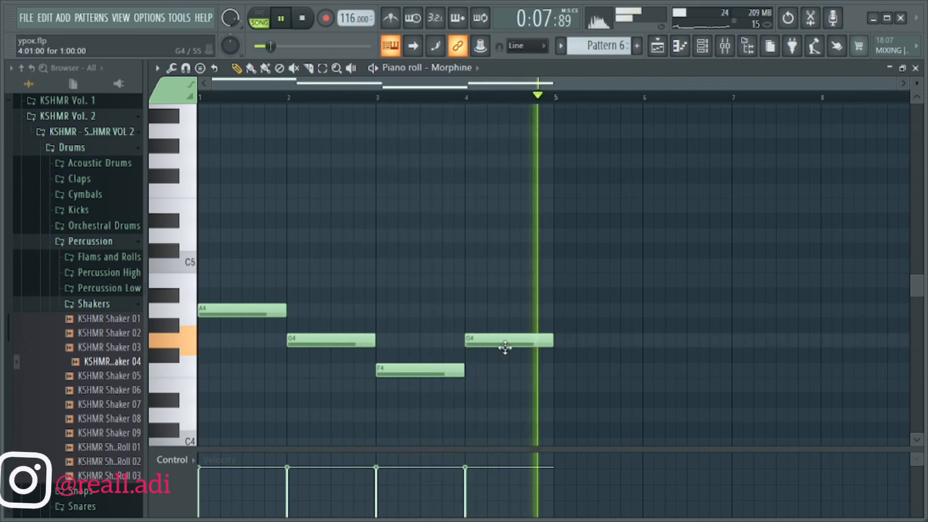
Step: Transpose the four Morphine notes down one octave to A3, G3, F3 and G3, and play the part
key(space)
key(ctrl+a)
key(Delete)
key(space)
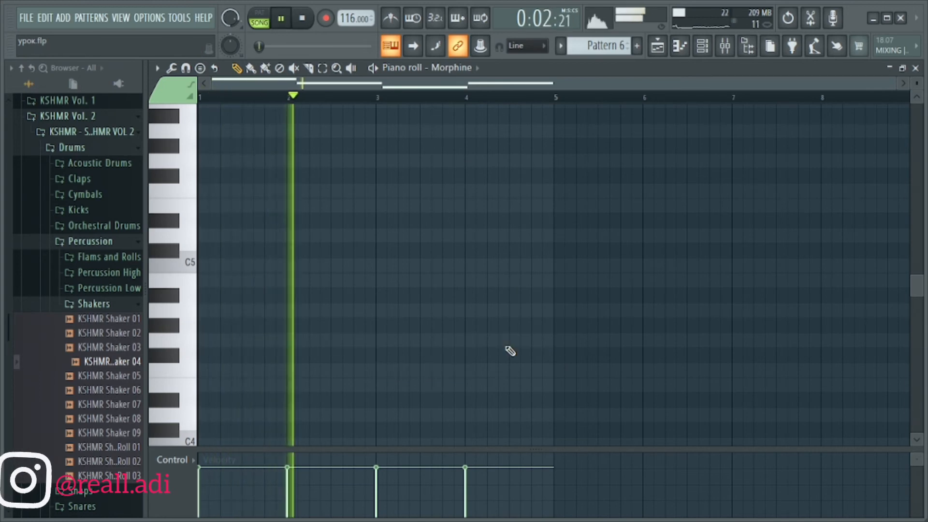
key(ctrl+z)
scroll(510, 353, down, 5)
scroll(228, 286, up, 5)
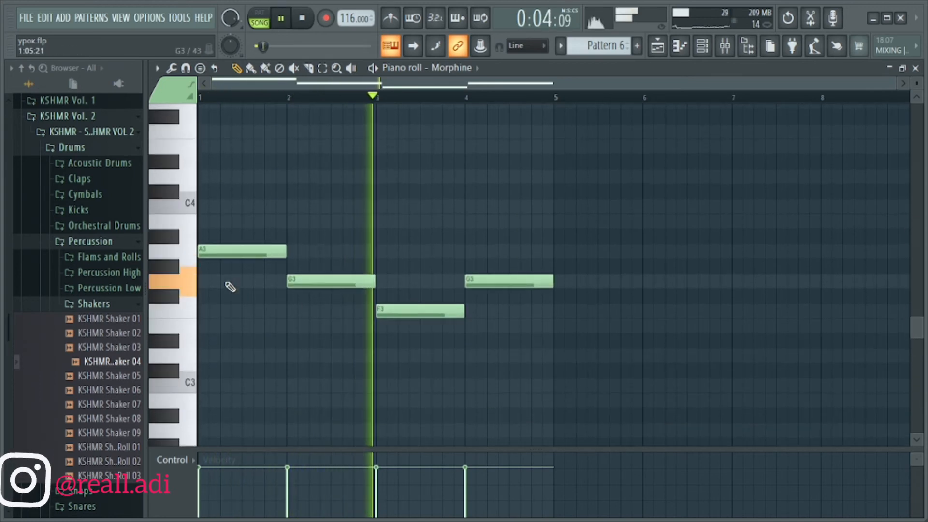
Step: Duplicate the four-note line one octave higher as A4, G4, F4 and G4, keeping the lower notes, and deselect the copies
key(space)
drag(520, 421, 197, 244)
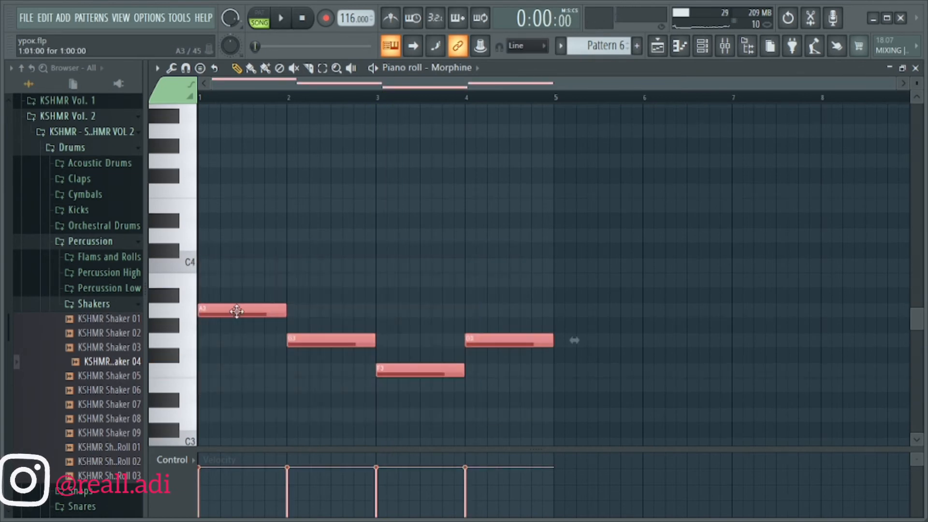
drag(234, 311, 197, 272)
scroll(240, 367, down, 3)
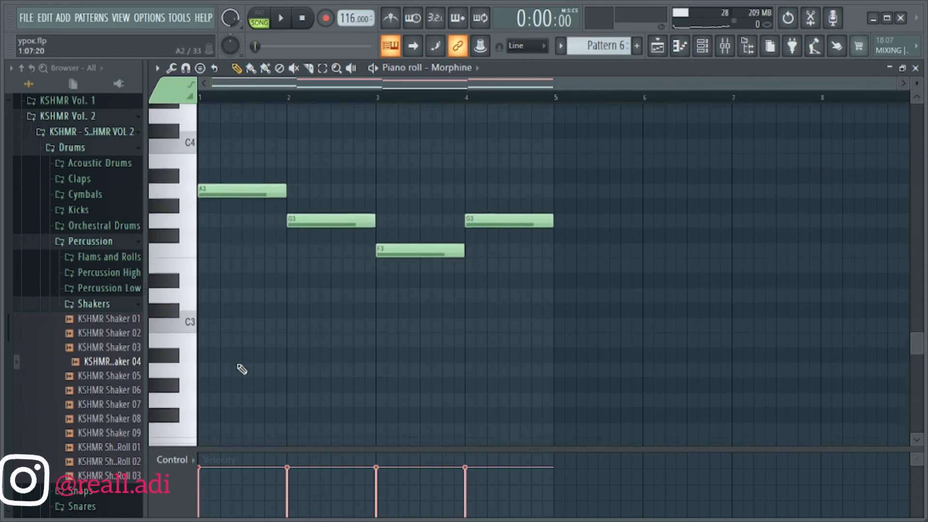
scroll(256, 280, up, 1)
scroll(230, 338, up, 1)
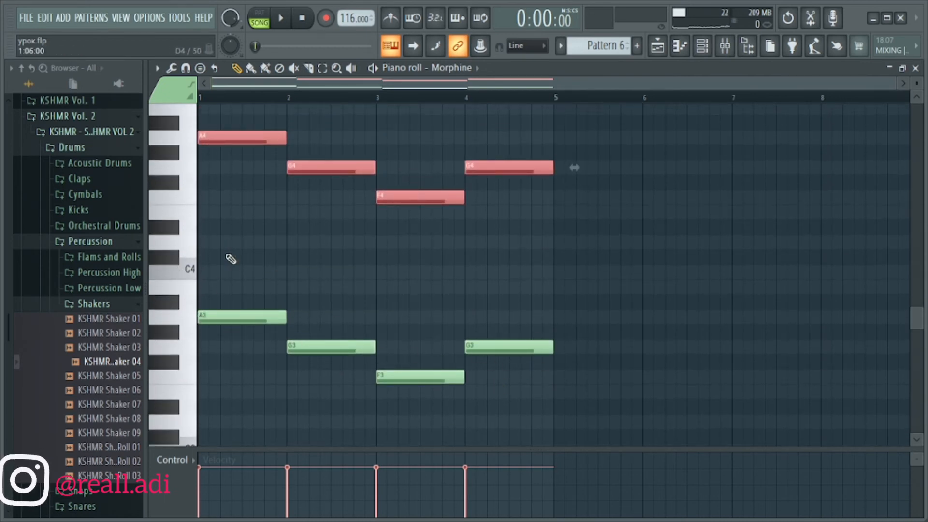
scroll(228, 254, up, 2)
scroll(221, 256, up, 1)
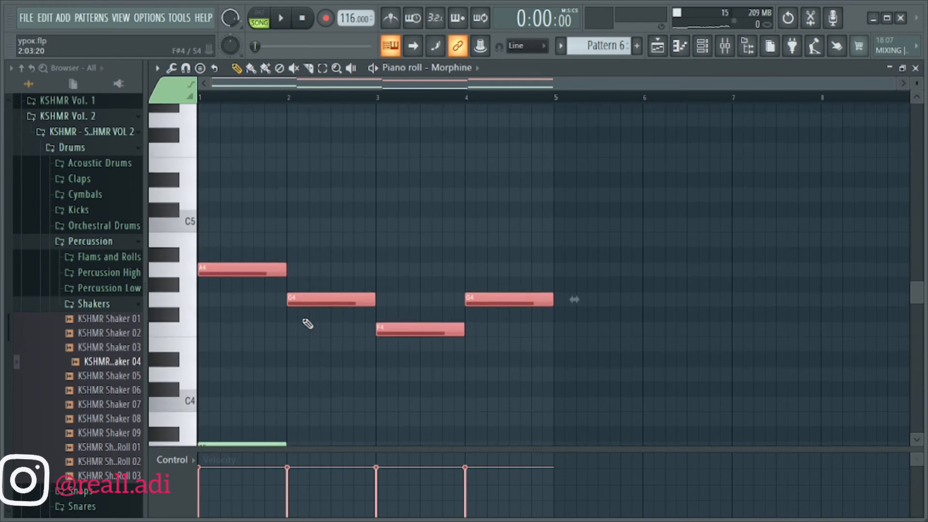
scroll(208, 332, down, 2)
click(203, 366)
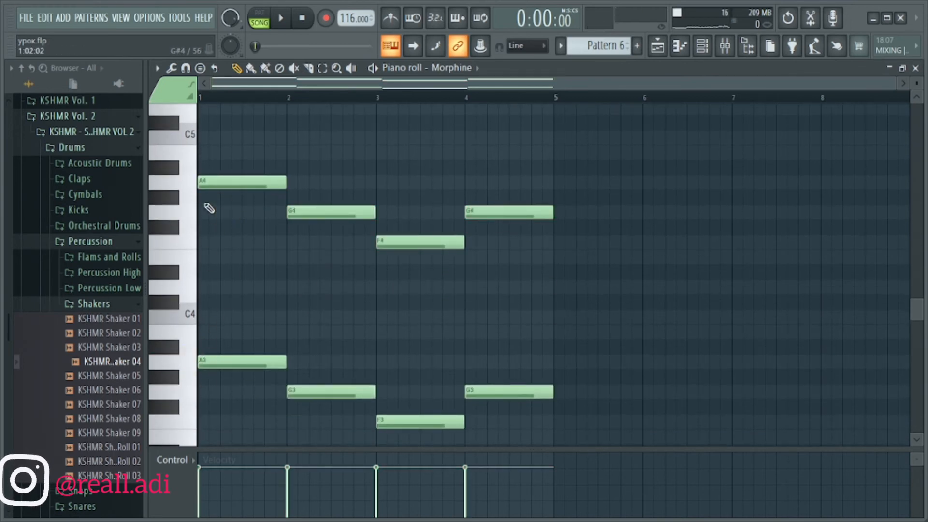
Step: Play the layered part briefly, select the four upper-octave notes and reduce their velocity below that of the lower octave
key(space)
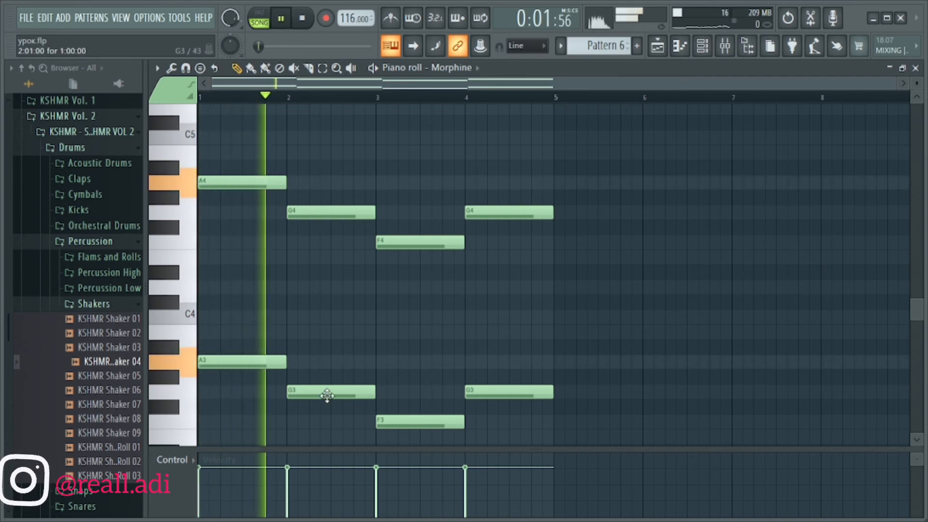
key(space)
drag(545, 265, 205, 138)
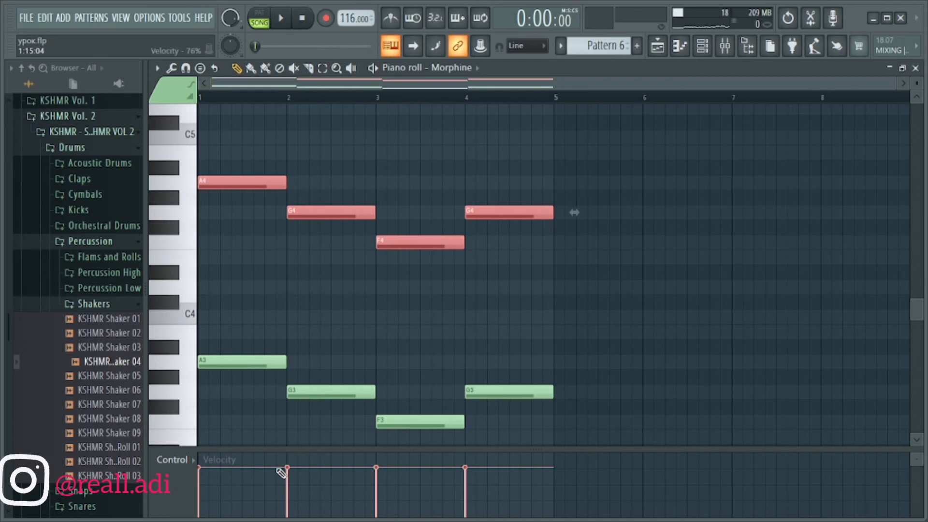
drag(569, 308, 184, 140)
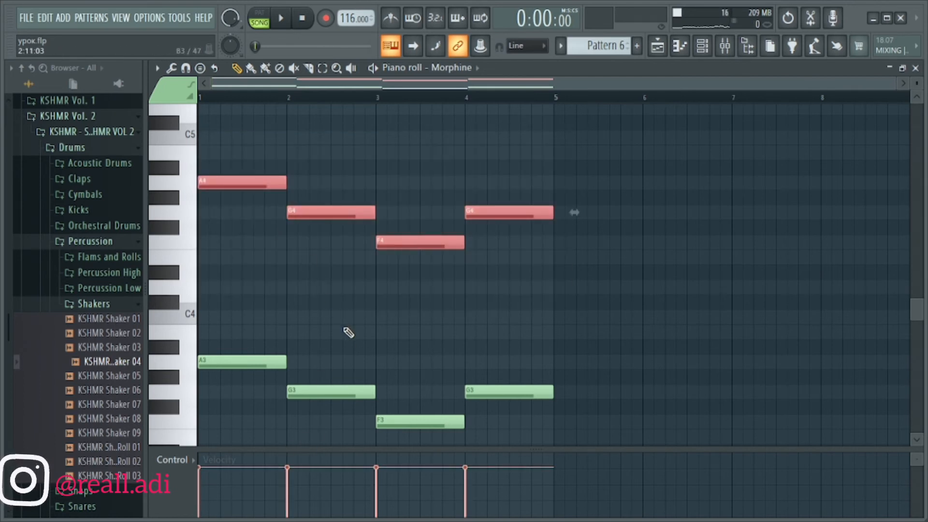
scroll(348, 332, down, 10)
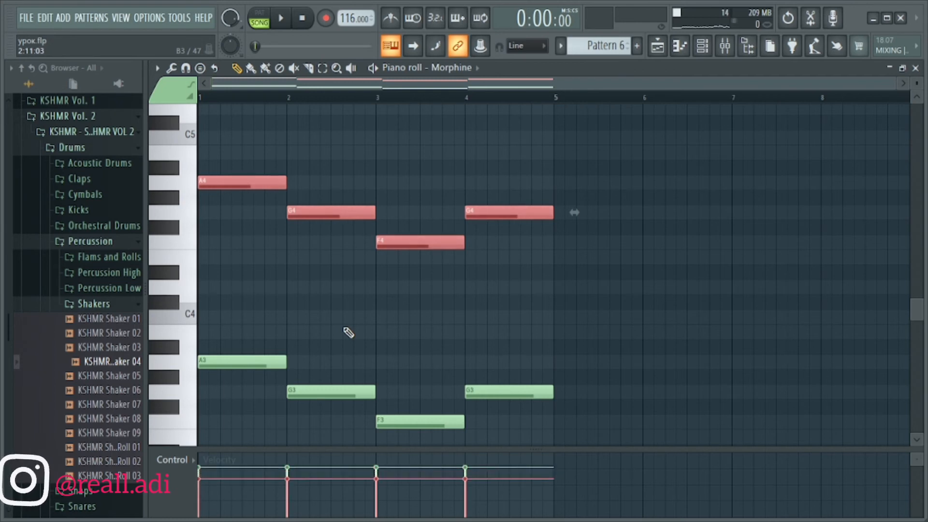
scroll(348, 332, down, 5)
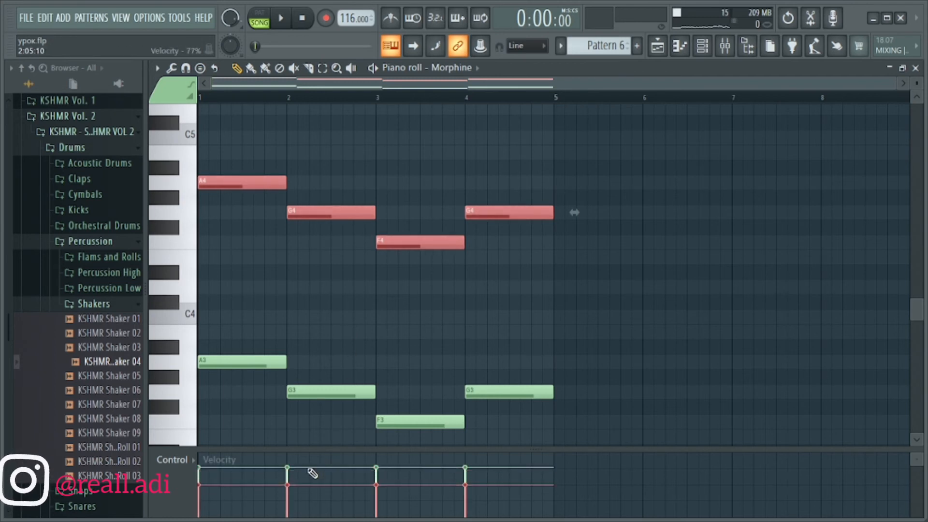
Step: Fine-tune the velocity of the upper-octave notes while listening to the pattern, and stop playback
scroll(366, 311, up, 4)
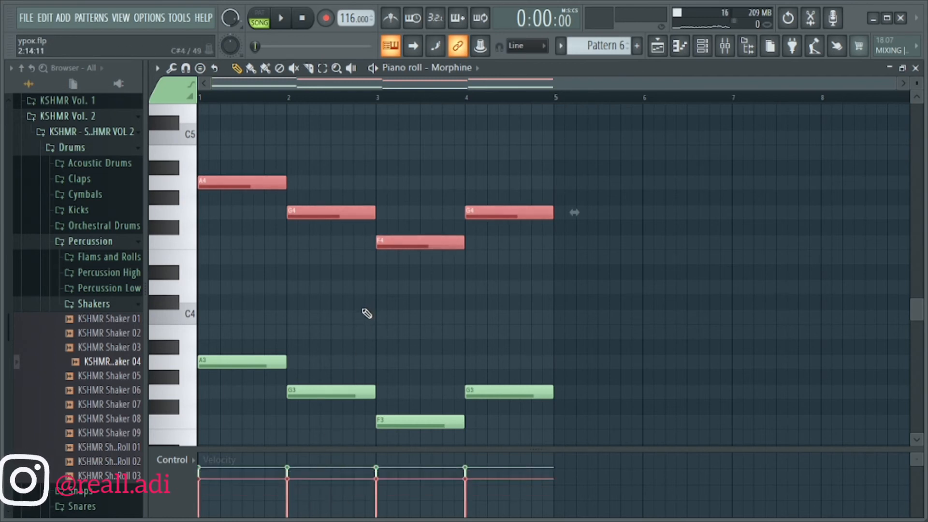
scroll(366, 316, down, 3)
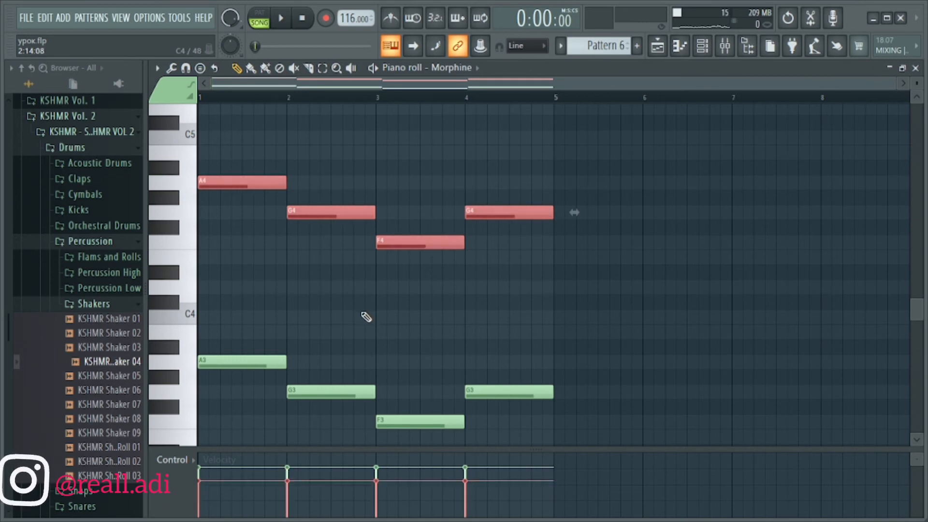
scroll(365, 318, down, 3)
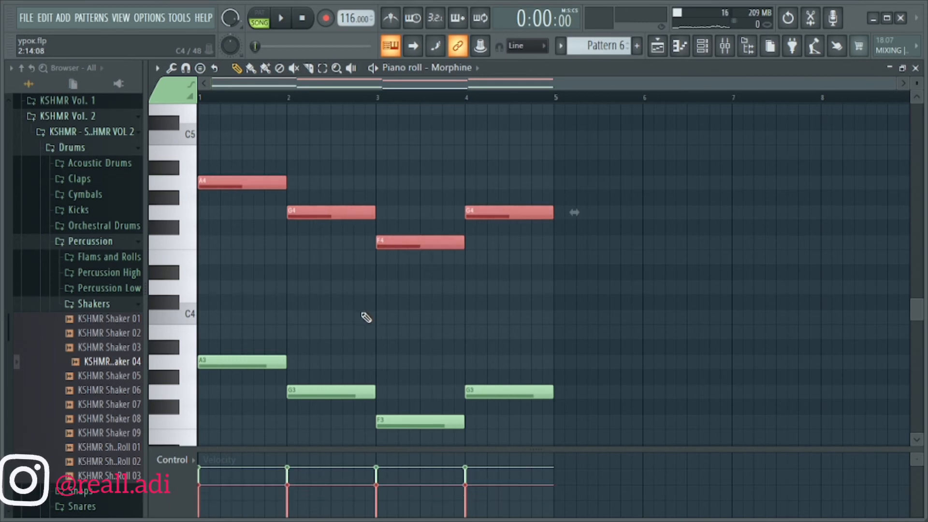
scroll(365, 324, up, 2)
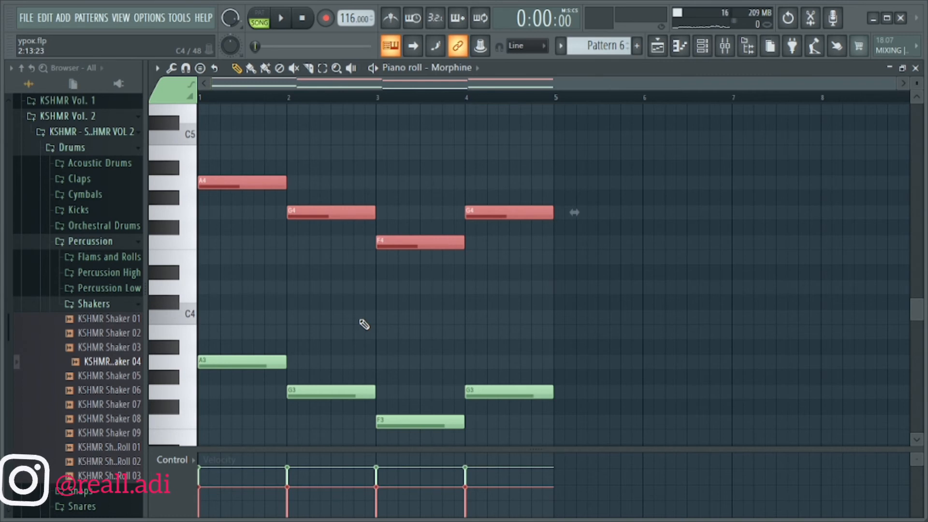
key(space)
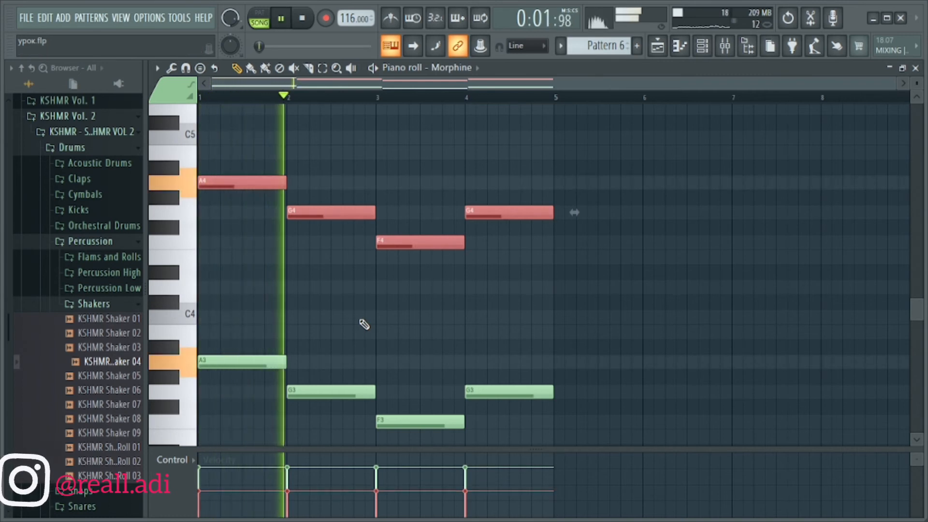
scroll(364, 325, down, 2)
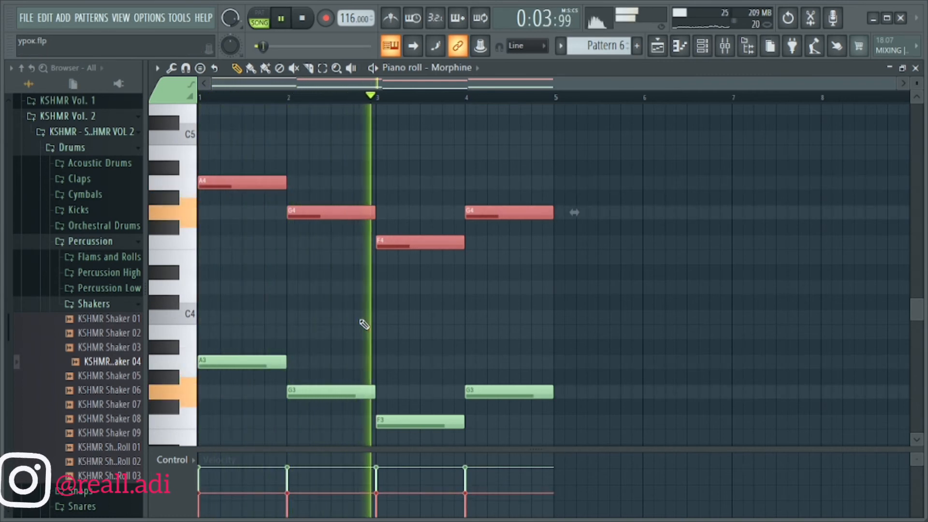
scroll(414, 338, up, 2)
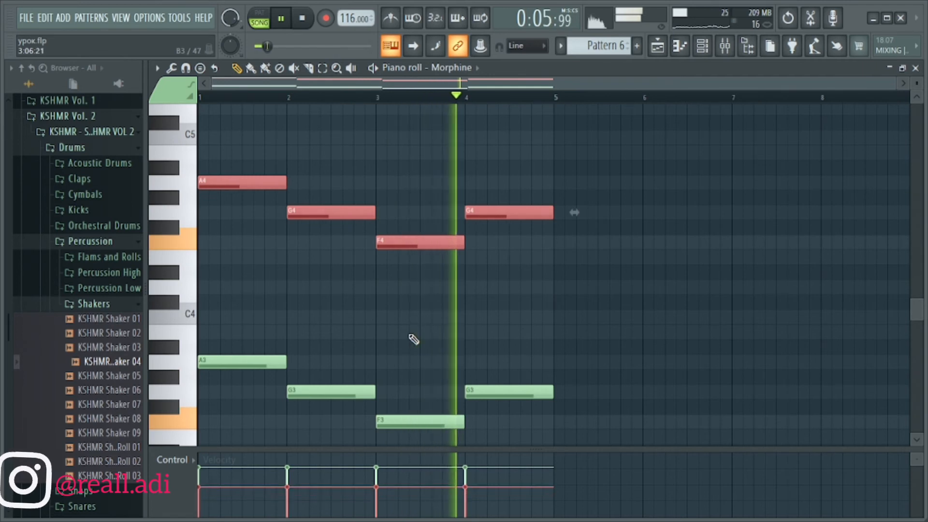
key(space)
Step: Route the Morphine channel to mixer track 9 and lower that track's volume to 72% (-6.8 dB)
click(657, 46)
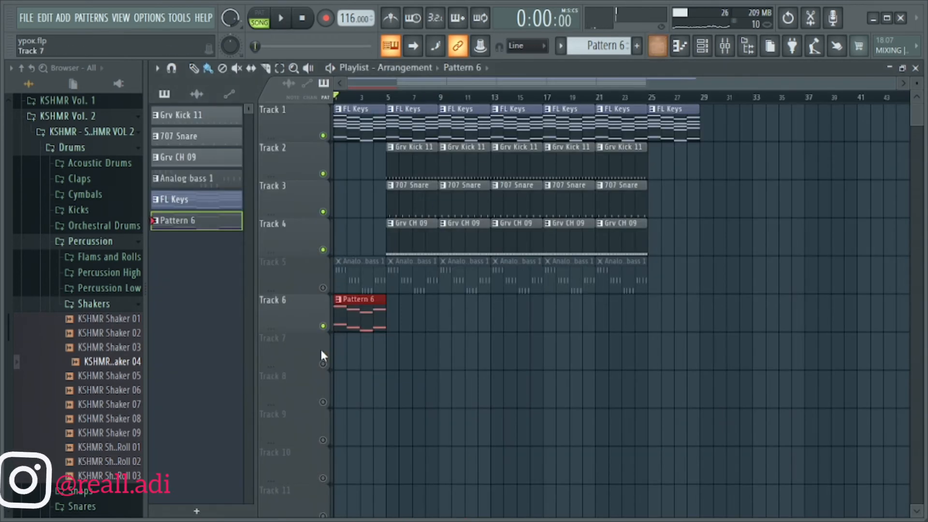
click(702, 46)
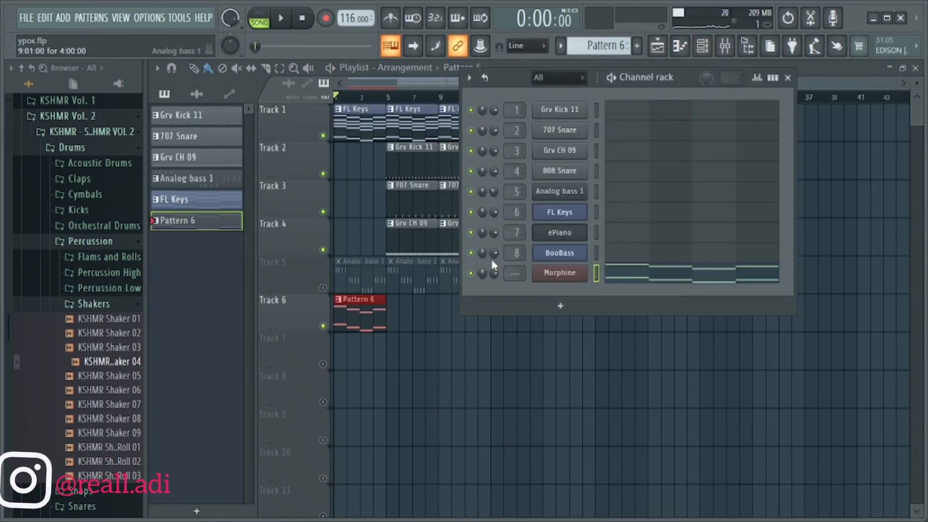
click(557, 272)
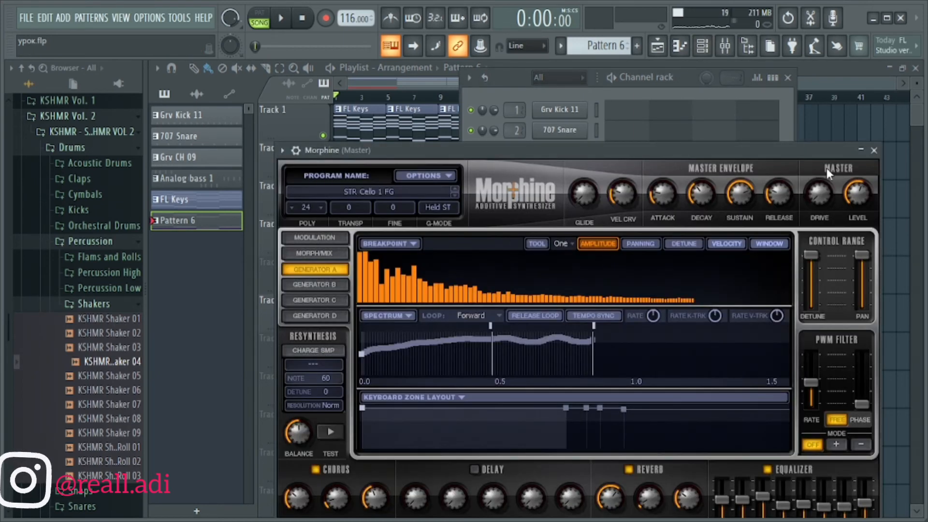
click(296, 150)
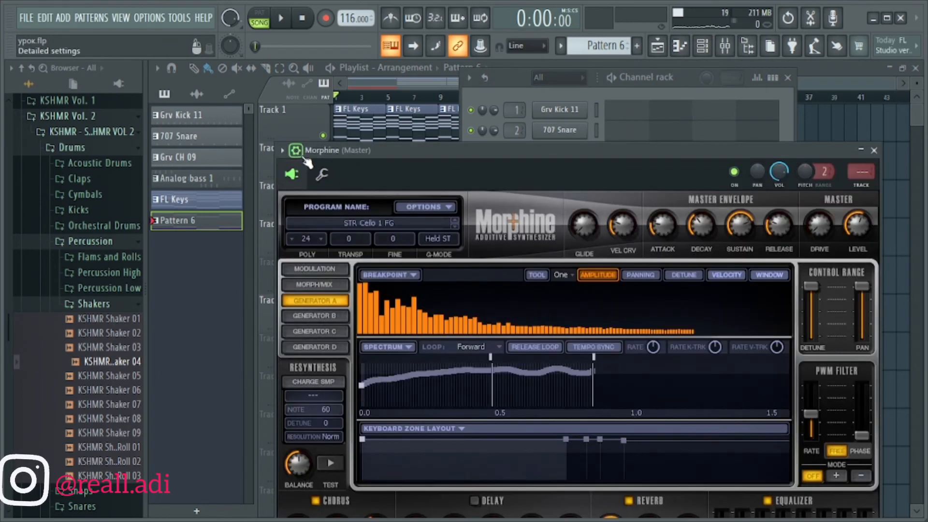
click(868, 188)
drag(318, 281, 314, 310)
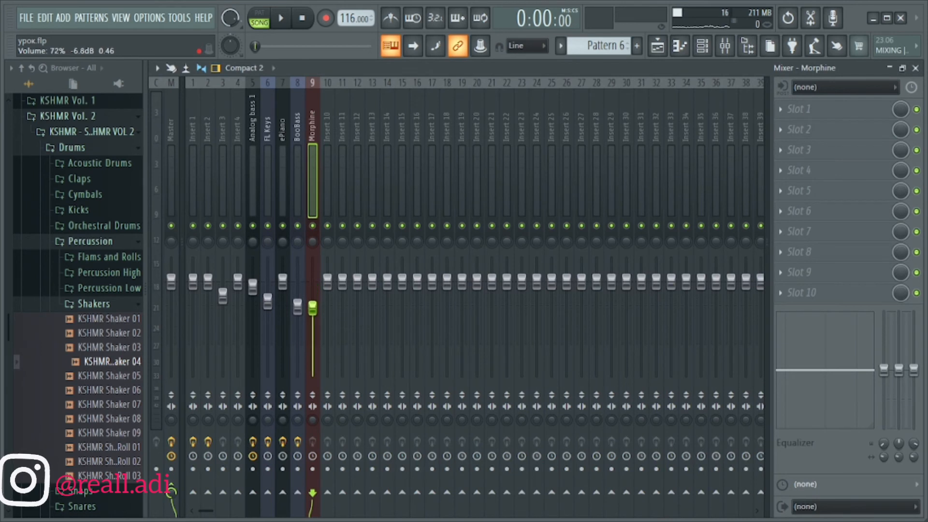
Step: Play the arrangement with the new level, solo the Morphine mixer track and listen to it alone
key(space)
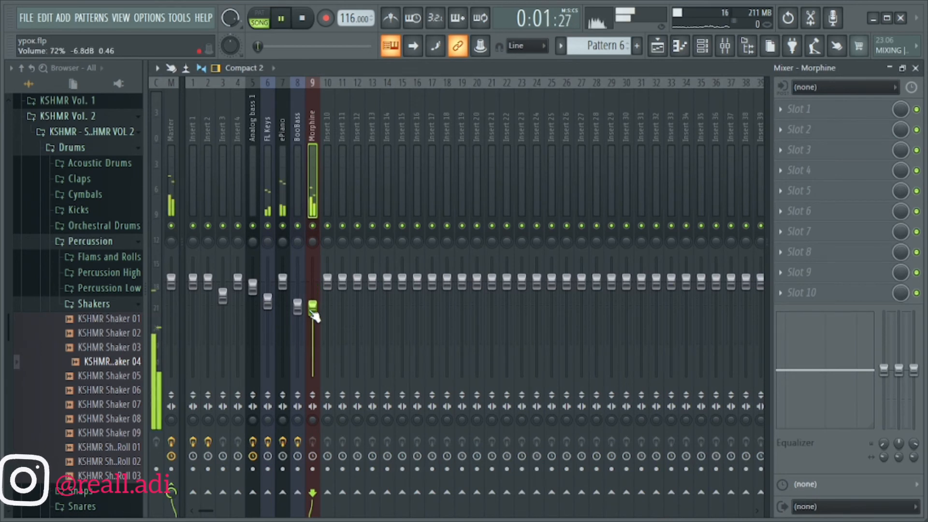
key(space)
right_click(312, 225)
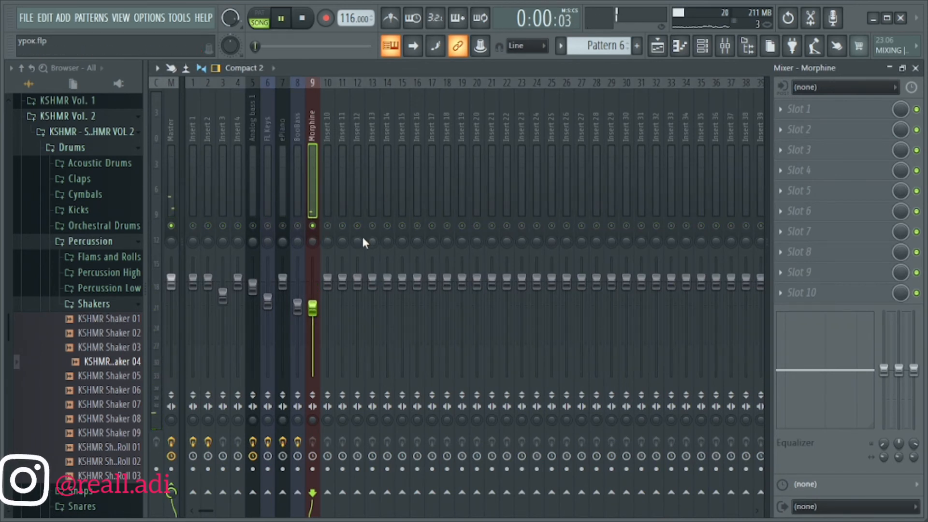
key(space)
key(space)
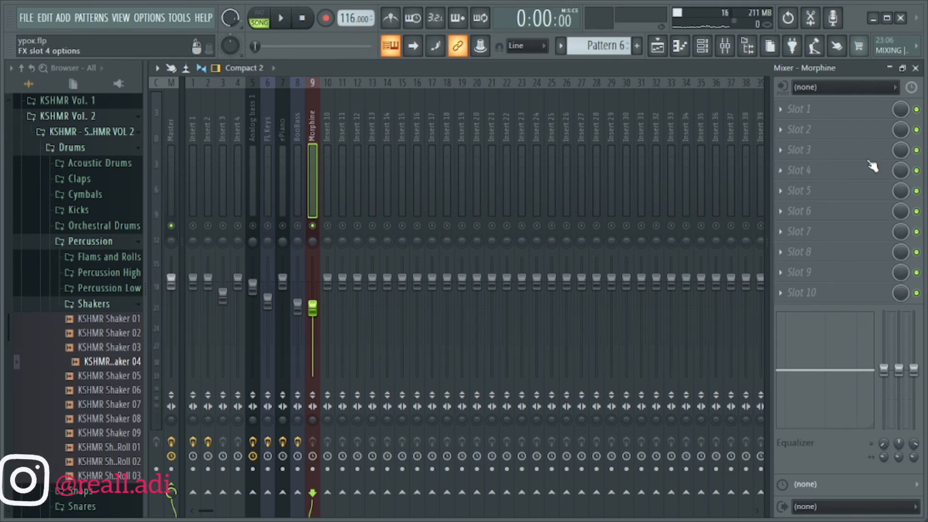
Step: Load Gross Beat into effect slot 2 of the Morphine mixer track
click(783, 137)
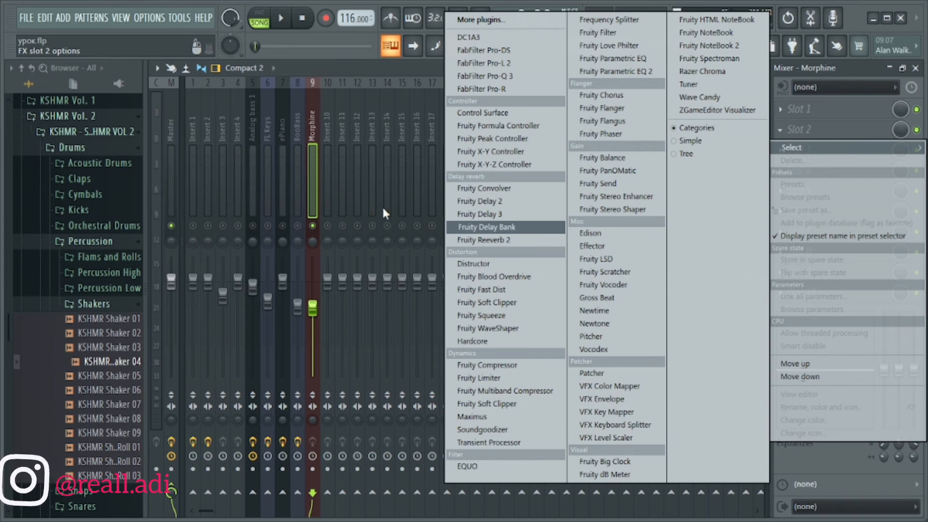
click(590, 296)
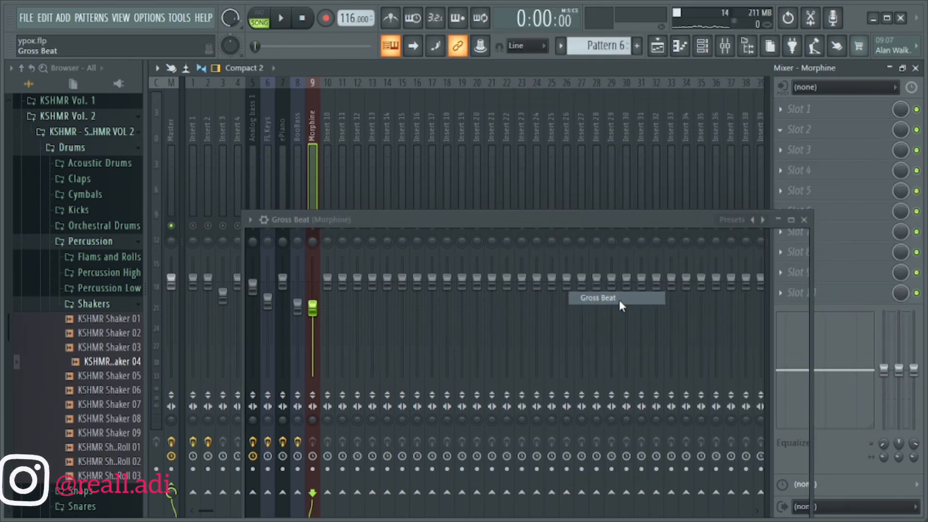
Step: Apply the Sidechain volume preset in Gross Beat on the Morphine track, moving the plugin window clear of the effect slots
drag(580, 216, 560, 112)
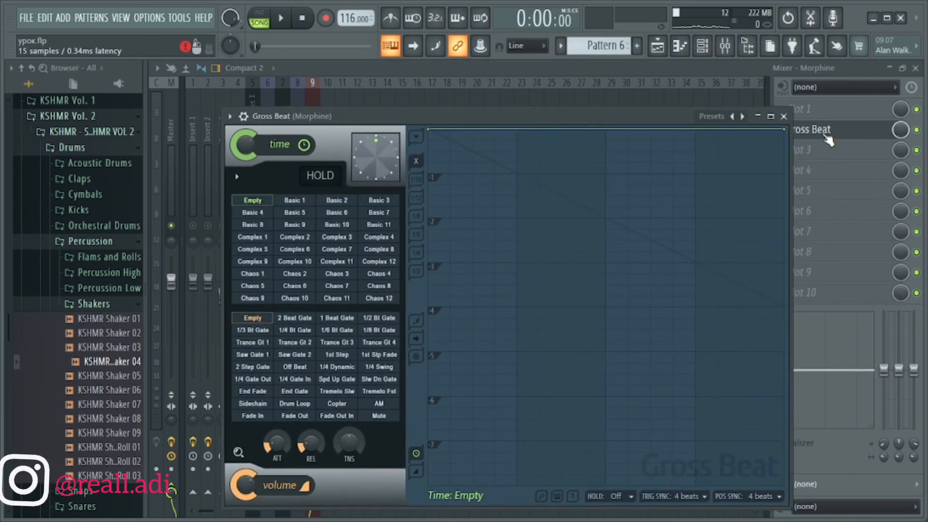
drag(618, 116, 571, 97)
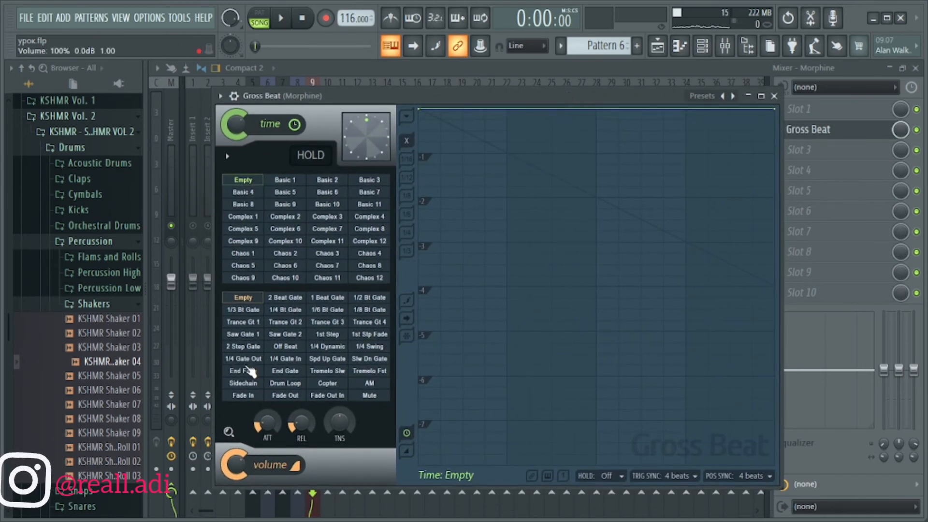
click(245, 372)
click(243, 383)
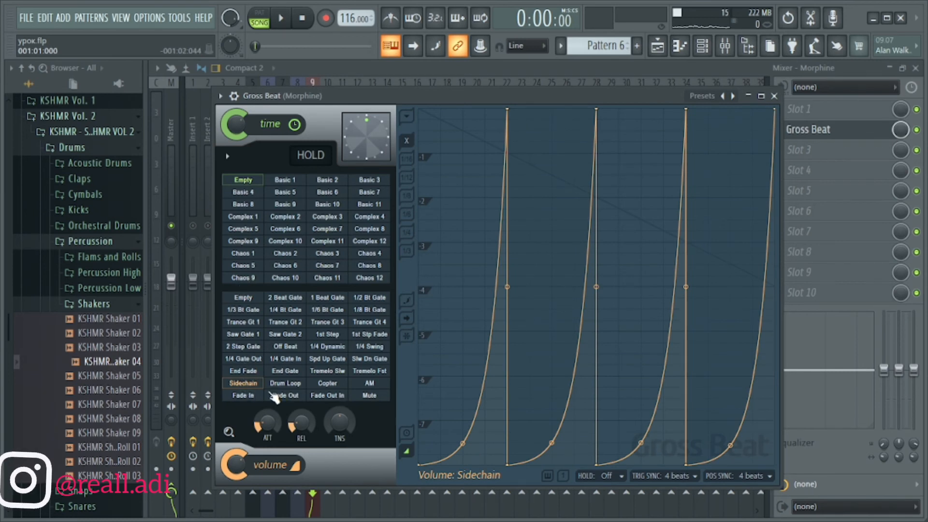
Step: Reset the tension of all four rising Sidechain curves to straight ramps and listen briefly to the result
right_click(462, 445)
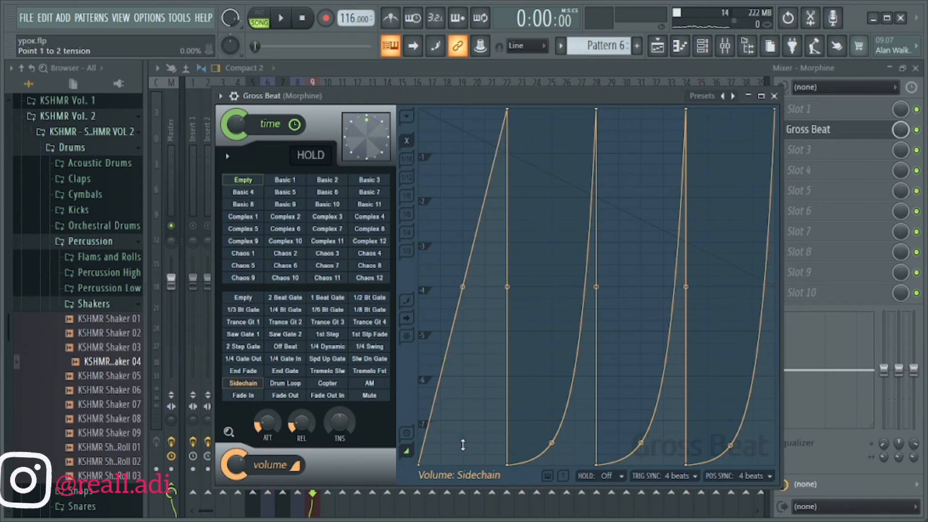
right_click(551, 441)
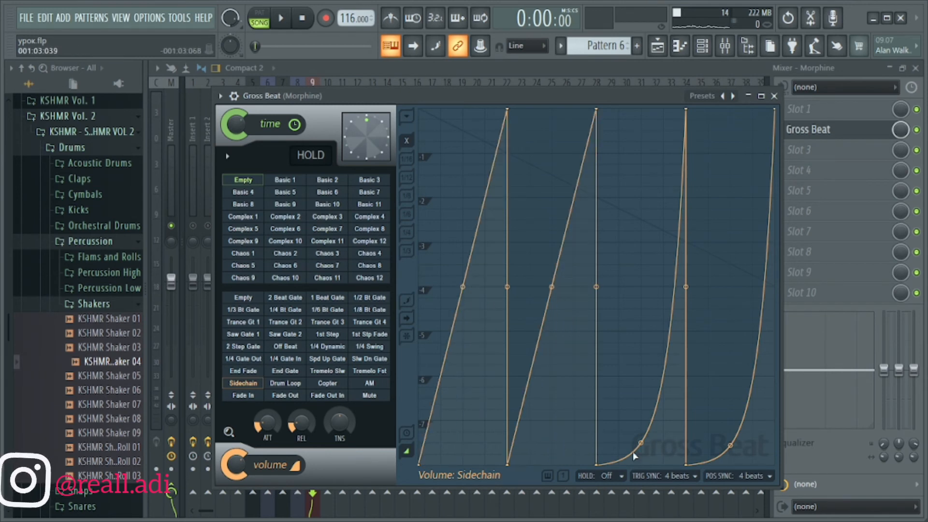
right_click(641, 443)
right_click(729, 445)
key(space)
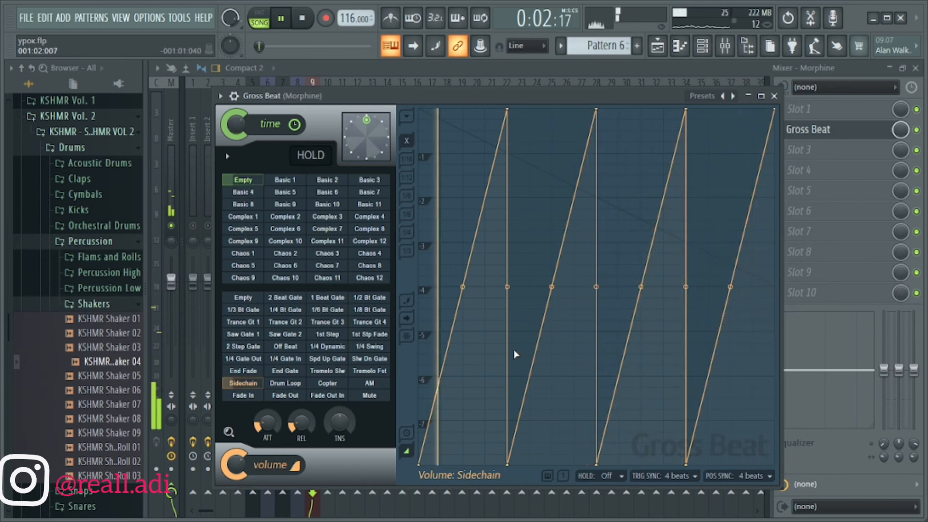
key(space)
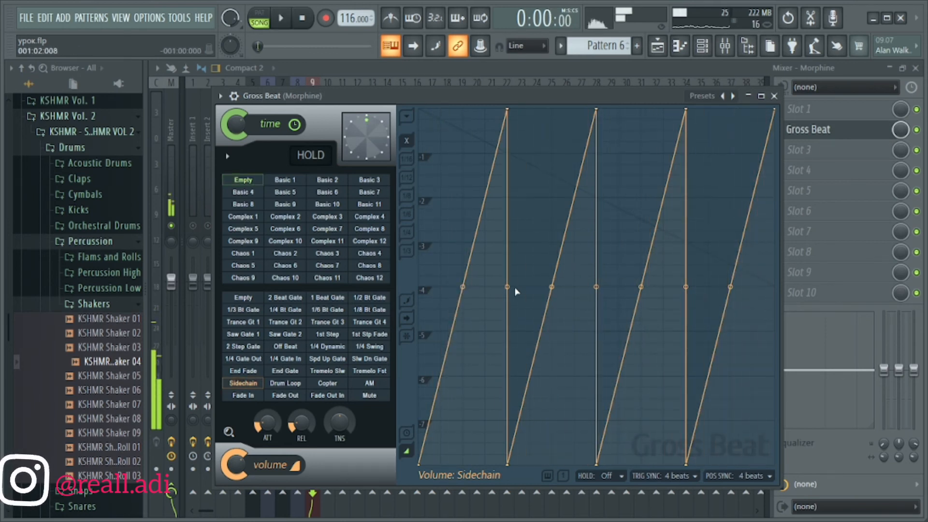
Step: Bend the four volume ramps slightly upward into matching convex curves and start playback to hear the softer ducking
drag(462, 286, 463, 243)
drag(552, 286, 551, 240)
drag(640, 286, 641, 240)
drag(730, 287, 730, 241)
key(space)
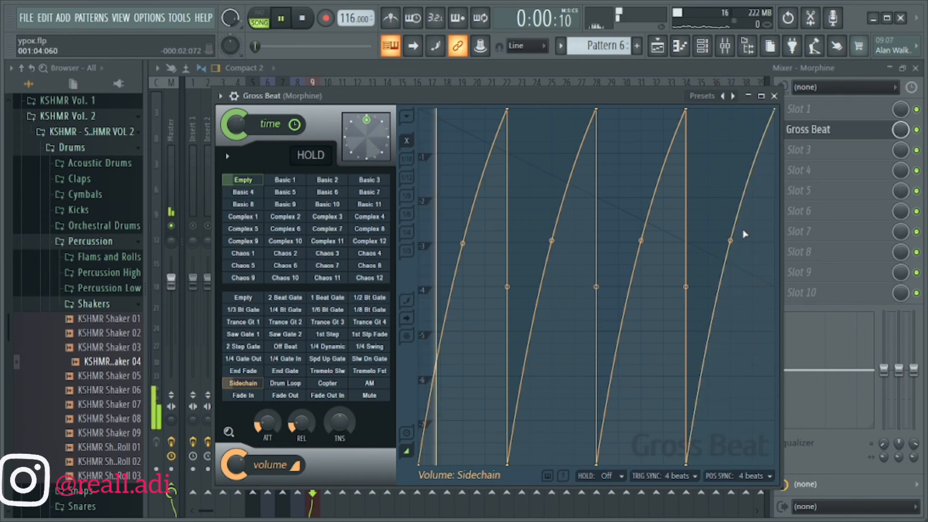
Step: Close Gross Beat and listen to Morphine together with the ePiano and FL Keys mixer tracks
click(774, 96)
key(space)
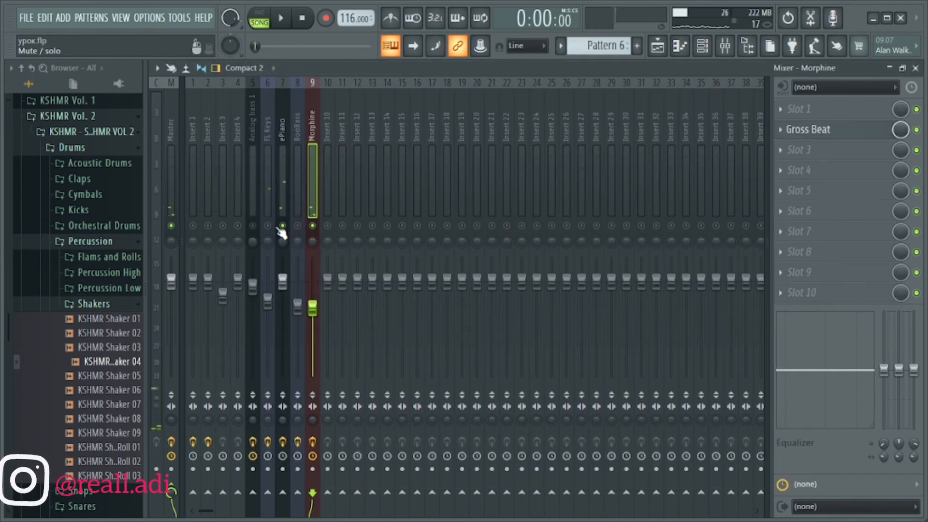
key(space)
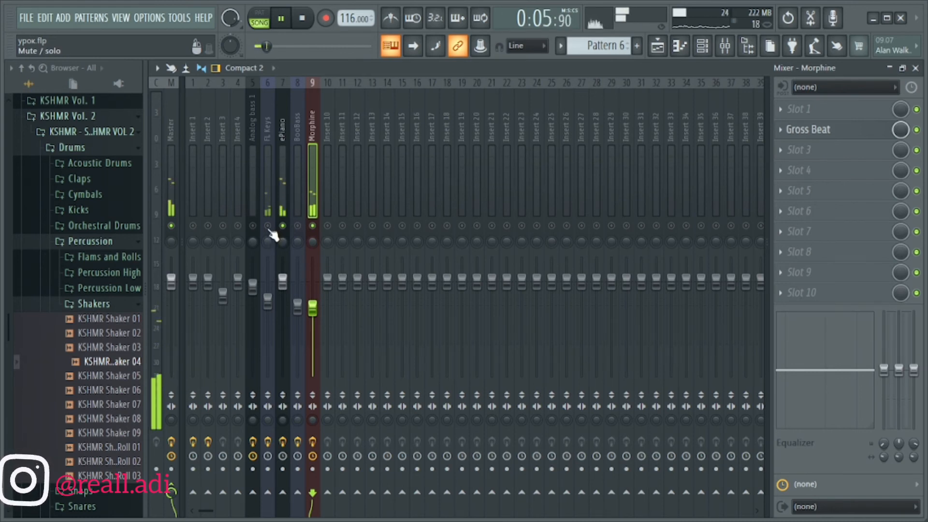
key(space)
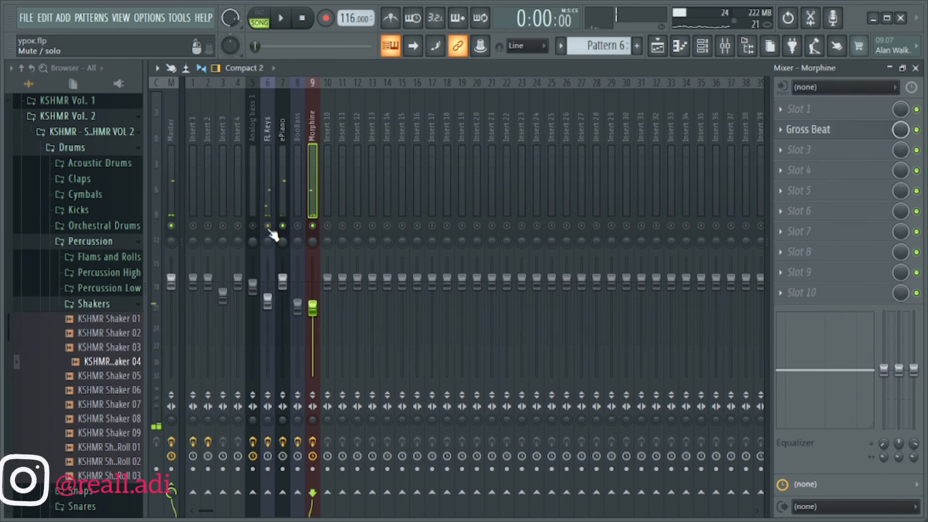
Step: Repeat the Pattern 6 clip back to back along playlist Track 6 from bar 5 up to bar 25
click(658, 46)
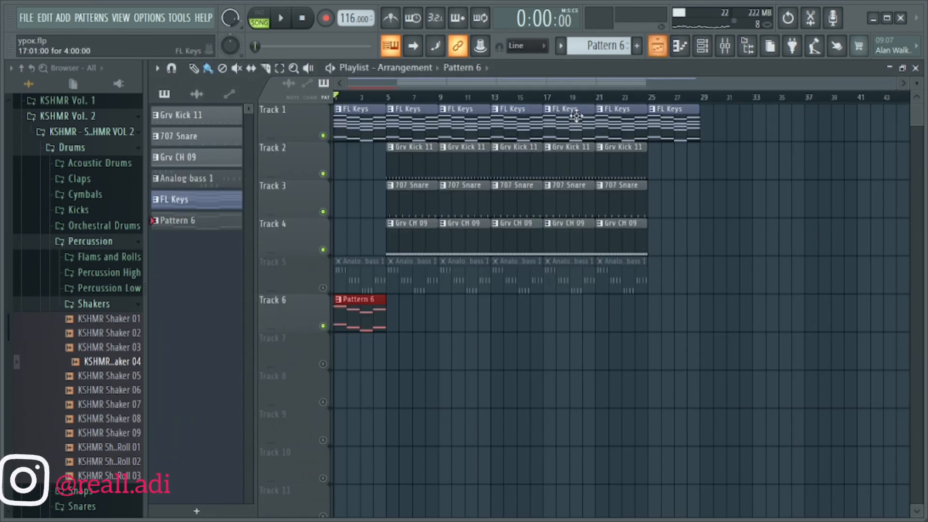
click(408, 313)
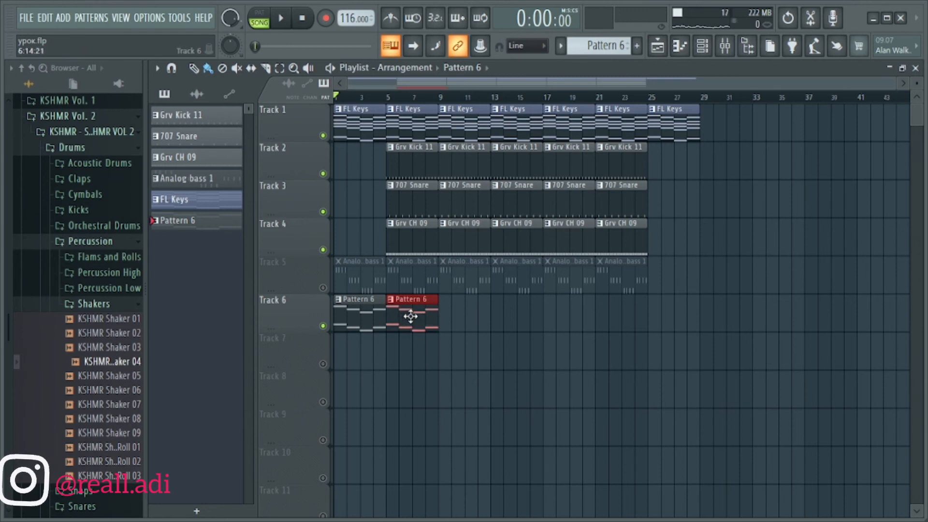
click(463, 320)
click(499, 329)
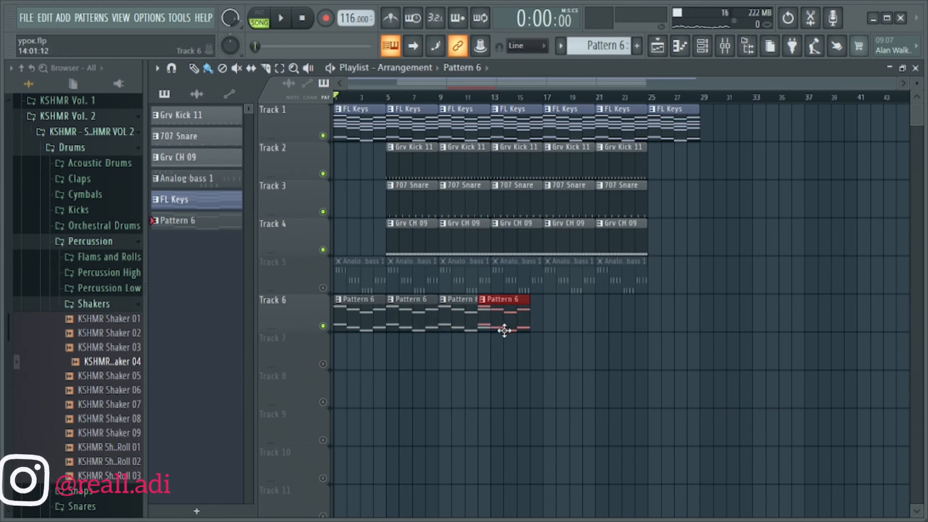
drag(504, 330, 505, 327)
click(562, 327)
click(633, 328)
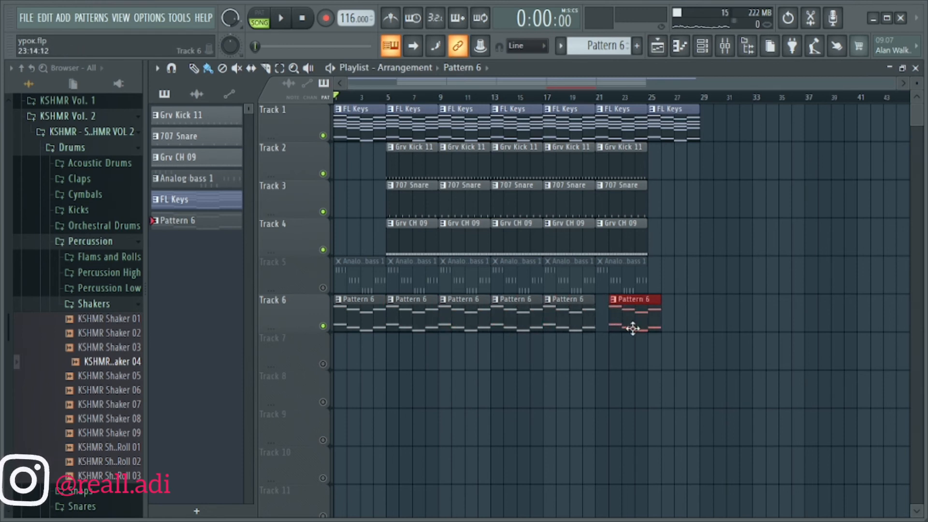
drag(625, 327, 616, 328)
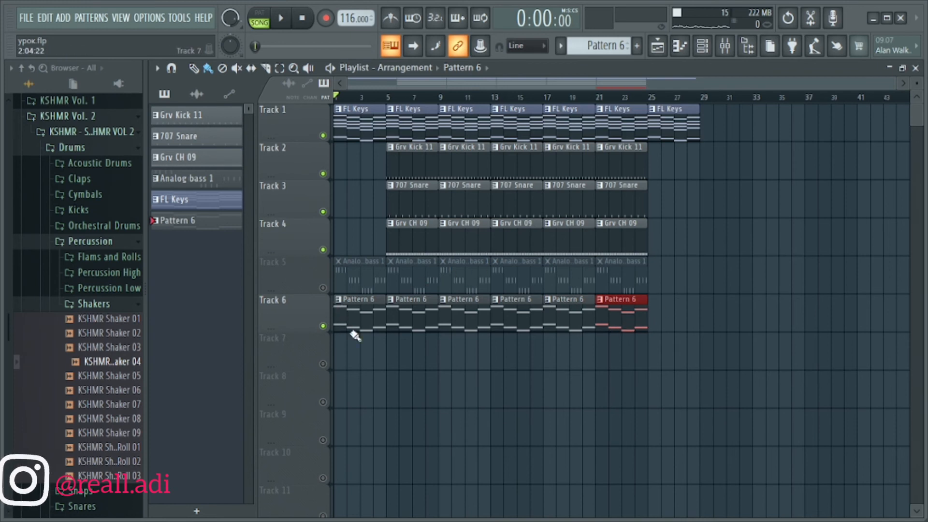
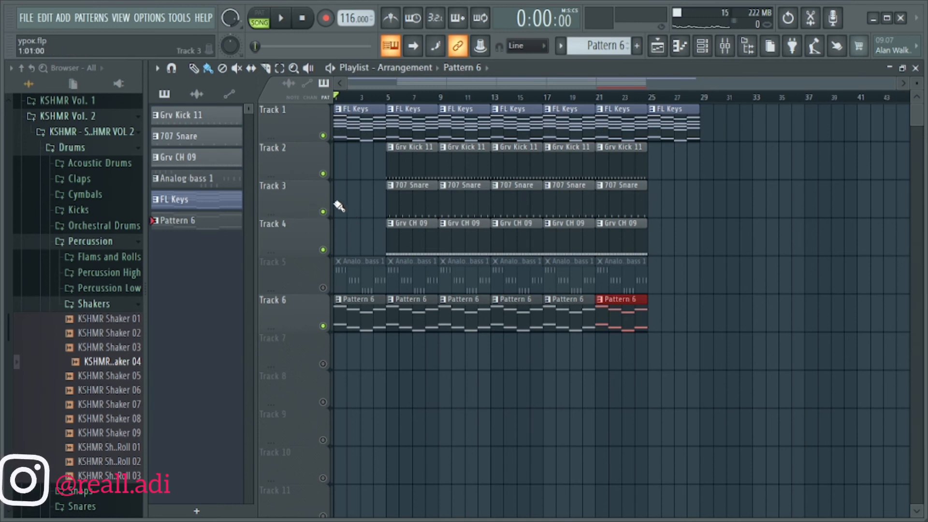
Step: Play the arrangement and unmute the Analog bass 1 clips on Track 5 while listening, then stop playback
ctrl+scroll(308, 231, up, 5)
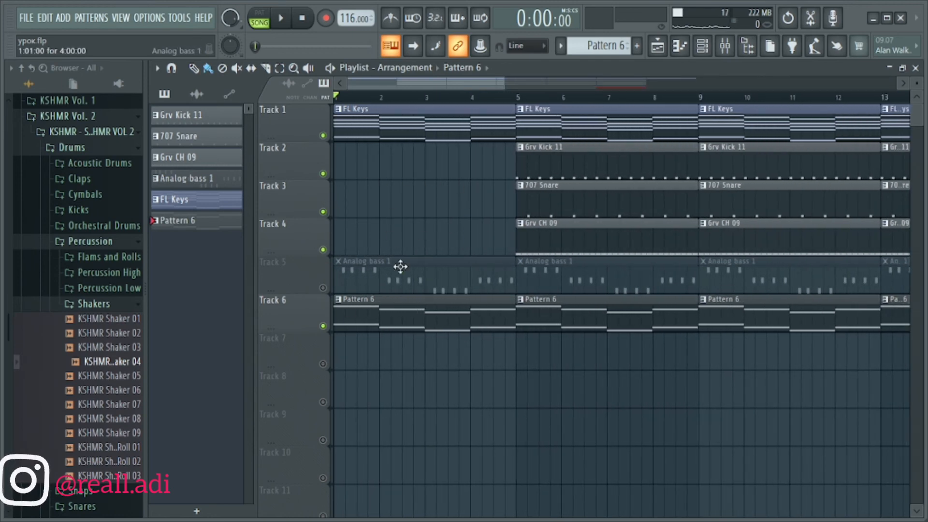
ctrl+scroll(428, 233, down, 4)
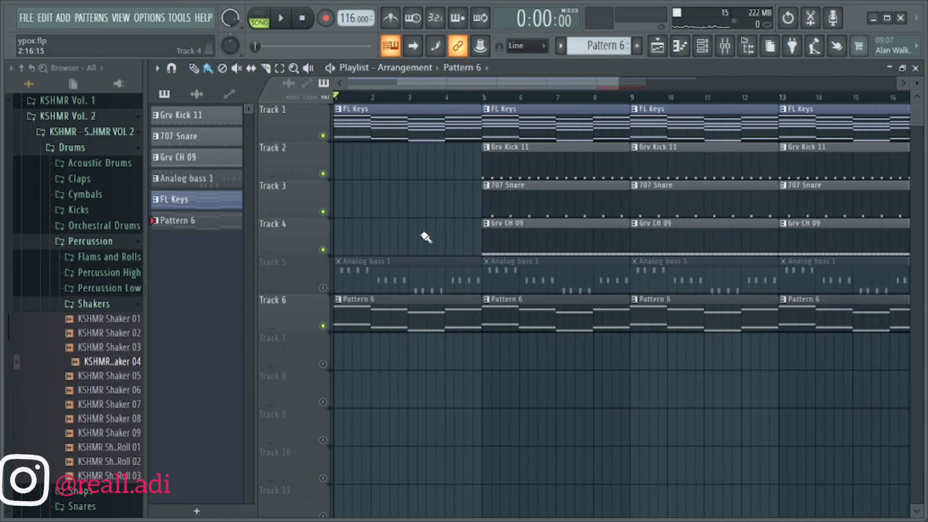
key(space)
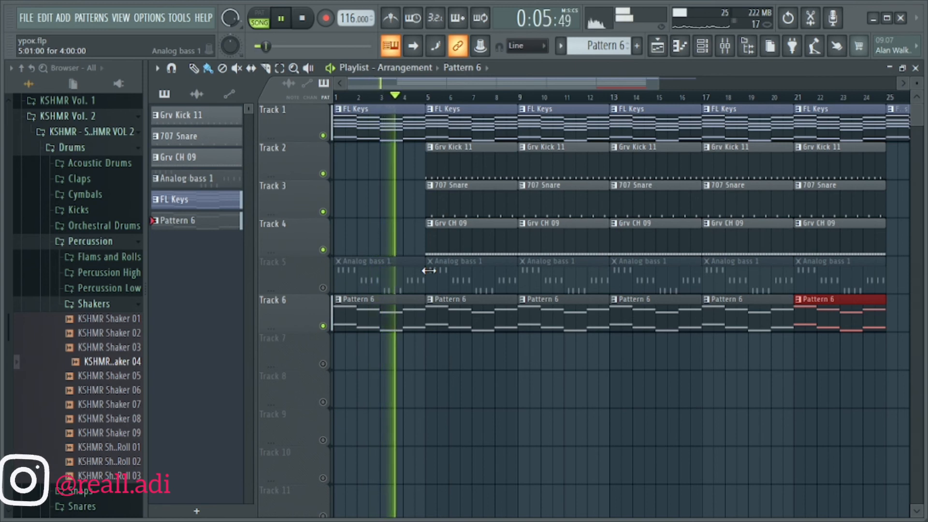
click(323, 288)
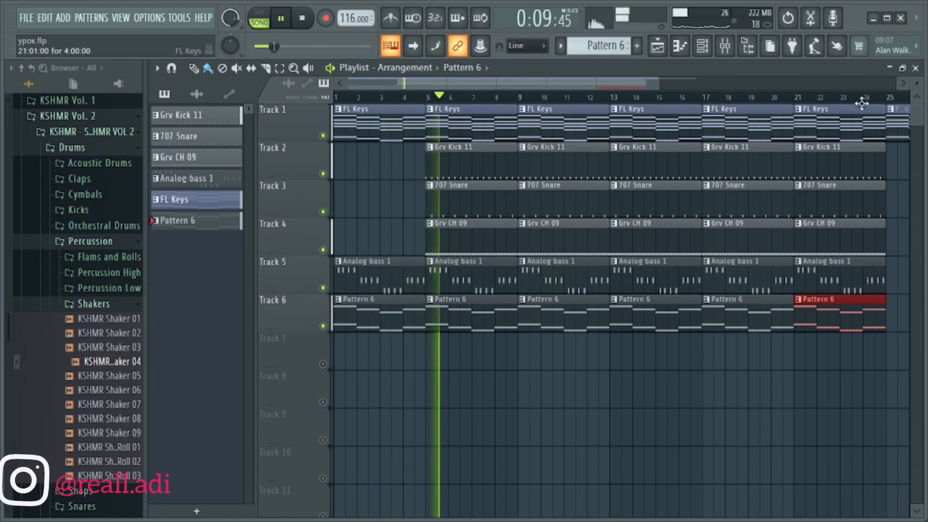
key(space)
Step: Turn off the solo in the mixer so all tracks sound again, and select the Master track
click(725, 46)
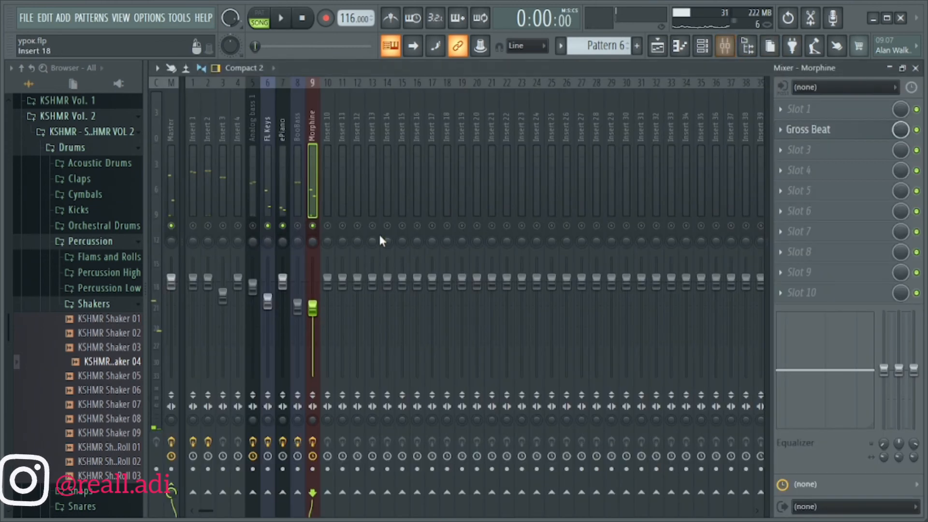
right_click(312, 226)
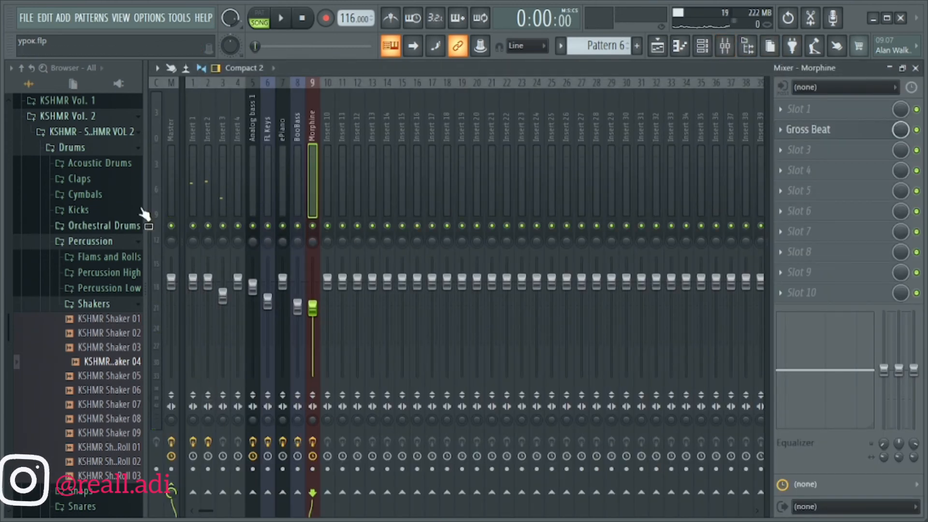
click(181, 190)
click(154, 184)
click(173, 172)
Step: Delete the Fruity Limiter from slot 10 of the Master track during playback and listen to the full arrangement
key(space)
click(780, 293)
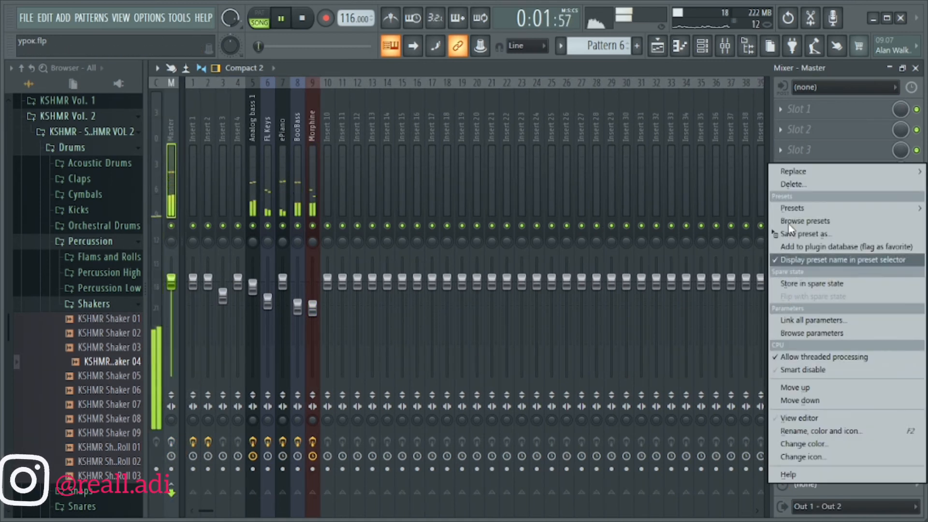
click(789, 181)
click(529, 298)
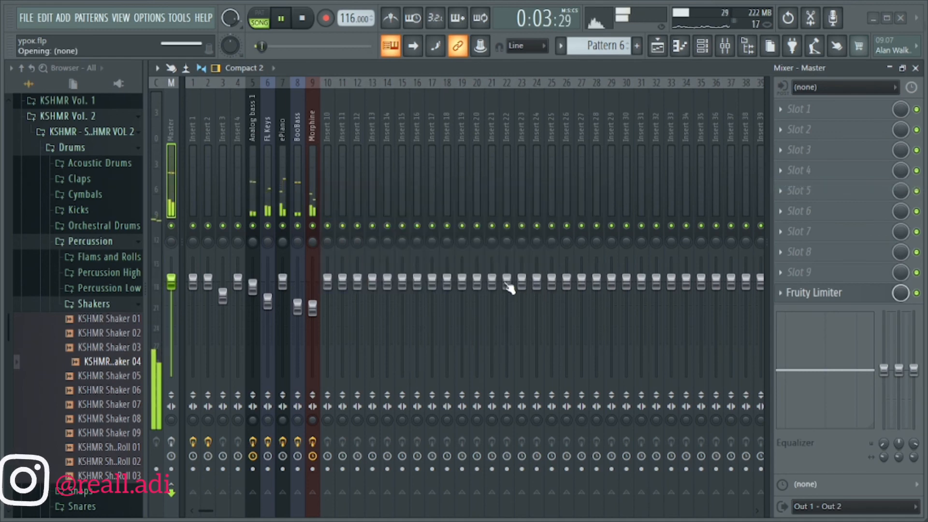
click(657, 45)
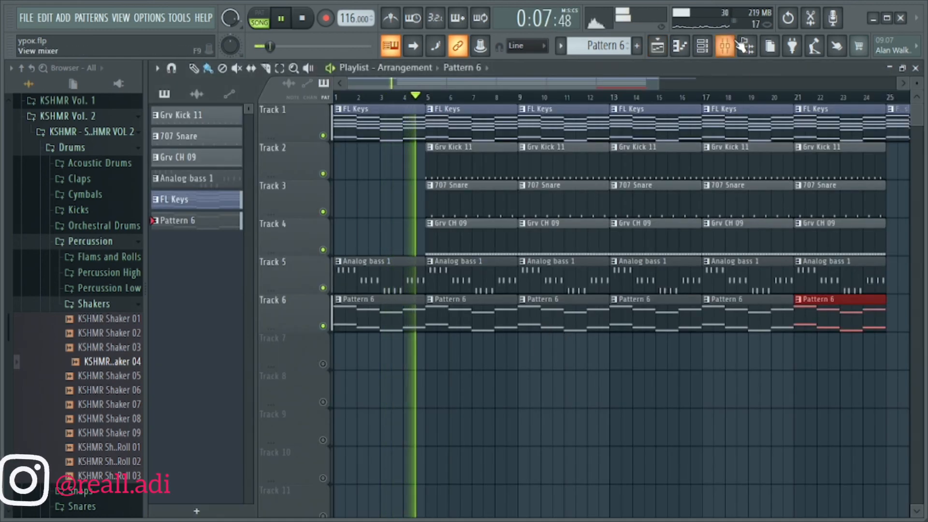
key(F9)
key(space)
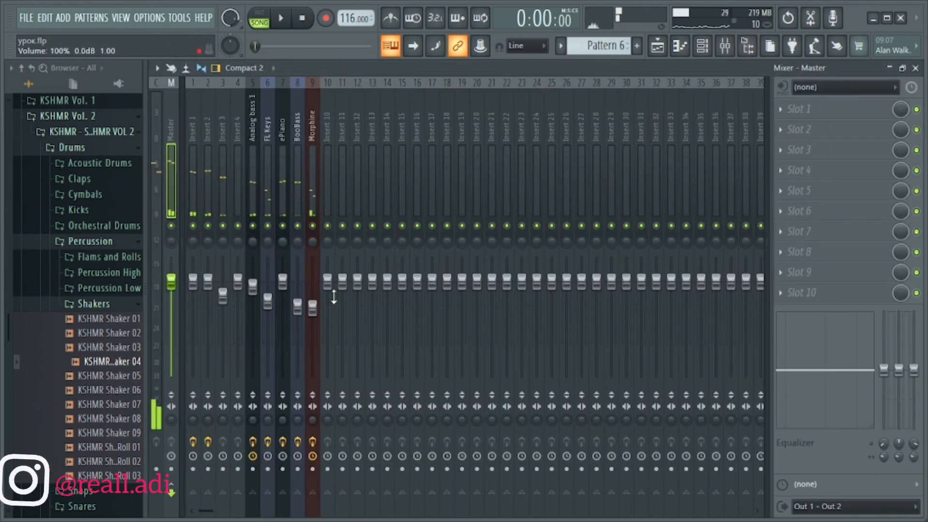
Step: Lower the Morphine mixer track's volume to 60% (-9.9 dB) and play the arrangement briefly while browsing to the sample folders
drag(313, 308, 313, 313)
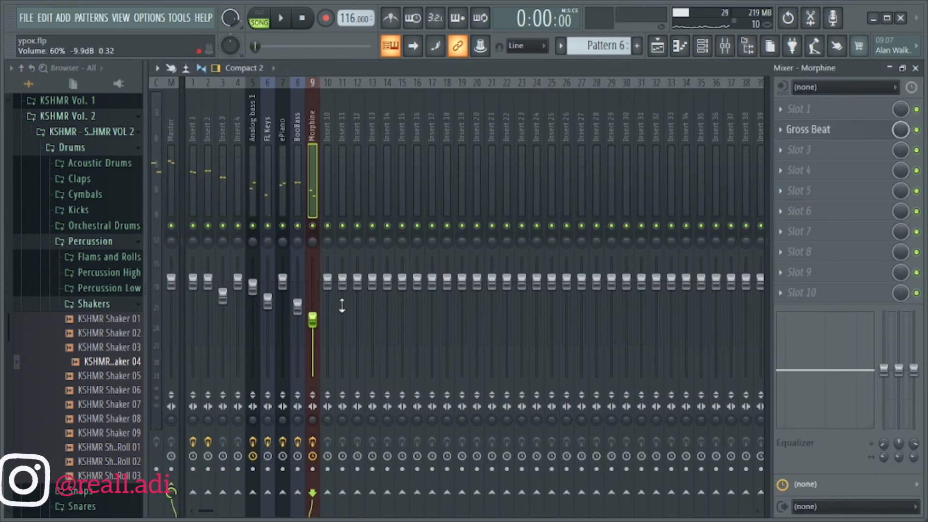
key(space)
scroll(80, 336, up, 3)
scroll(80, 336, up, 6)
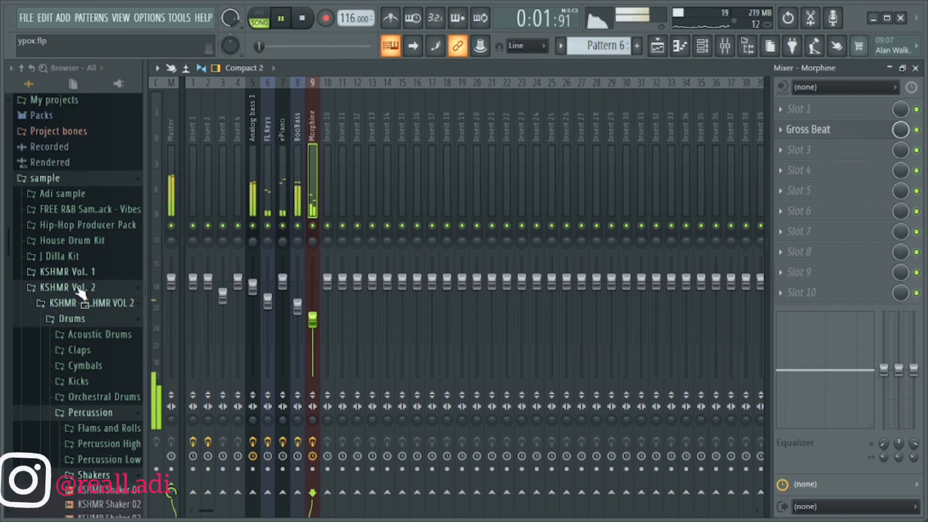
key(space)
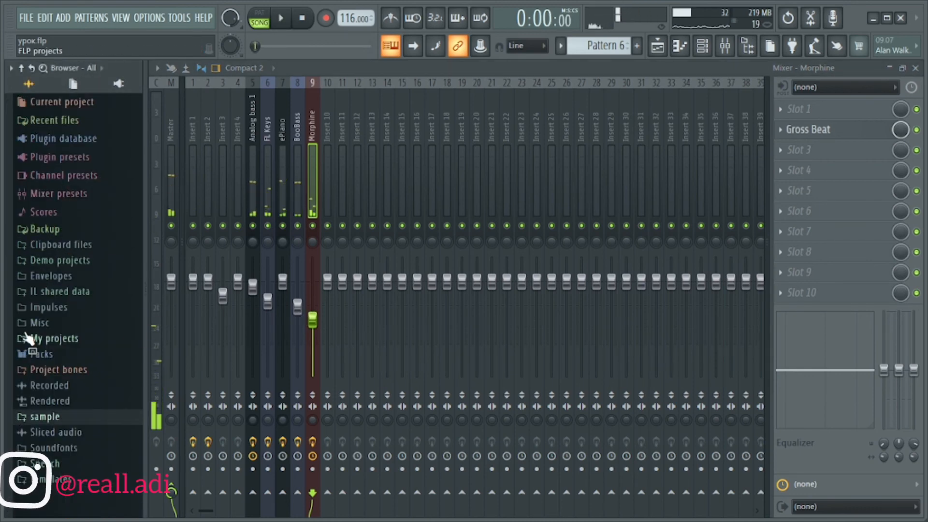
Step: Open the sample settings of the HouseGen Crash 02 clip at bar 5 on playlist Track 7 and move the window off the clip
click(658, 46)
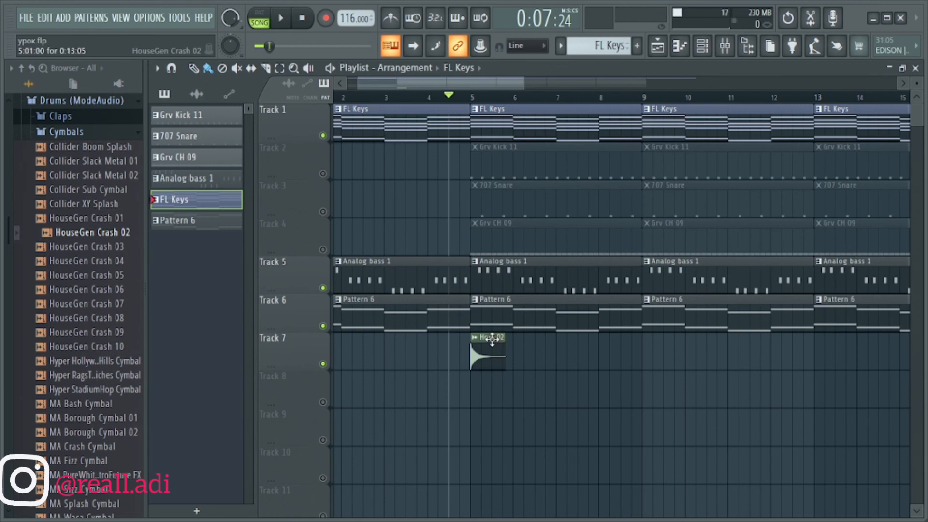
scroll(383, 314, down, 4)
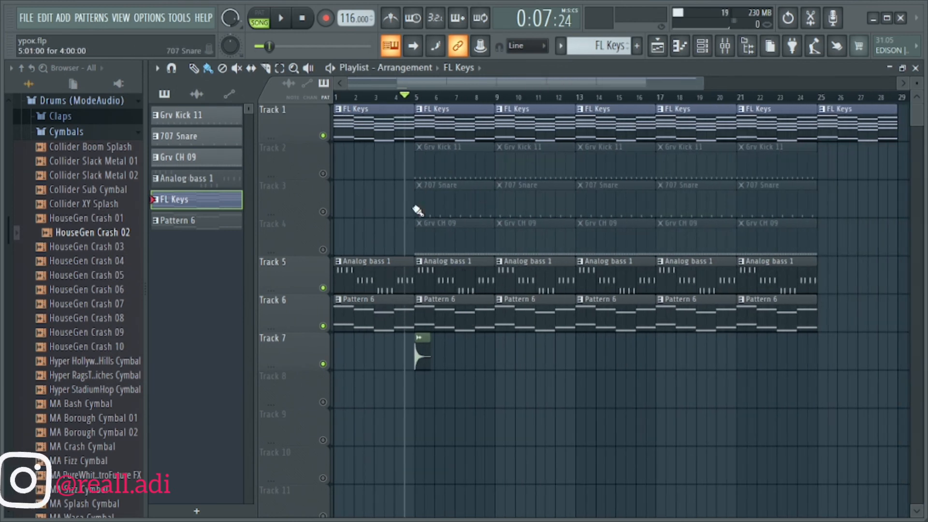
click(423, 366)
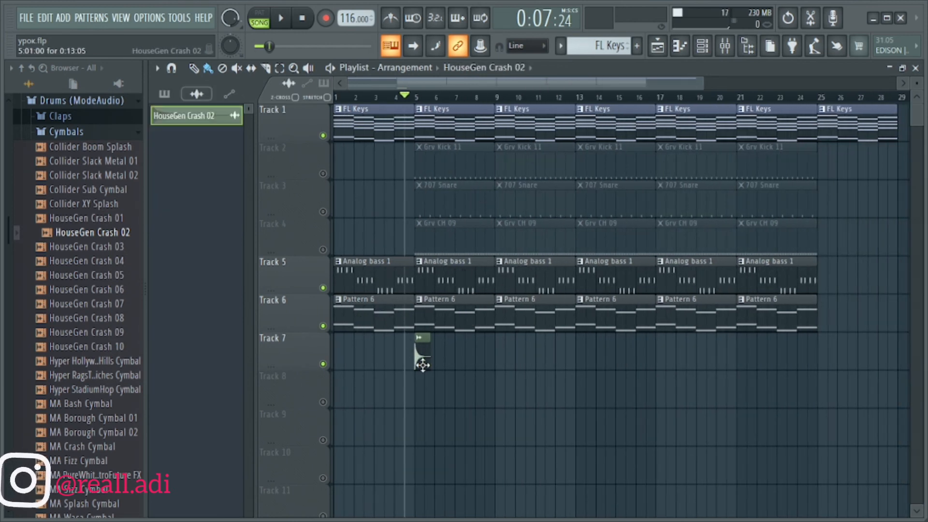
double_click(416, 358)
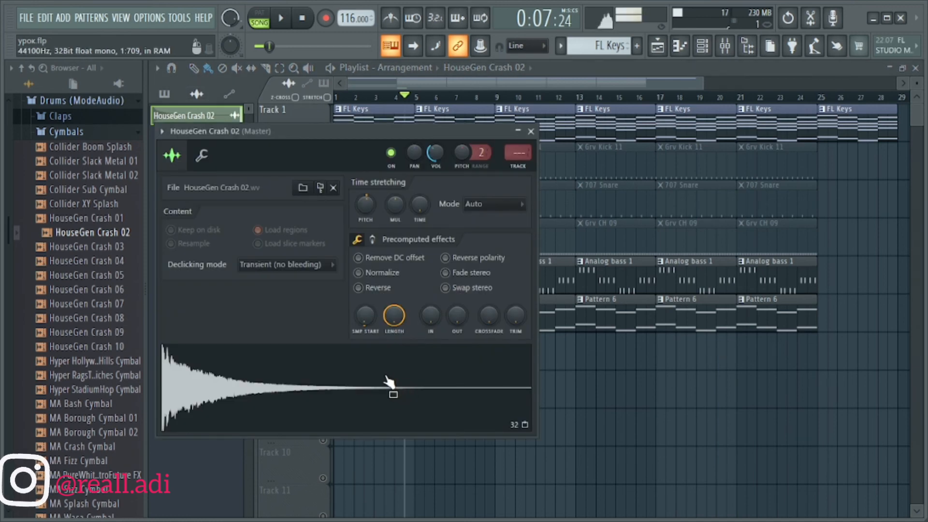
drag(340, 133, 704, 137)
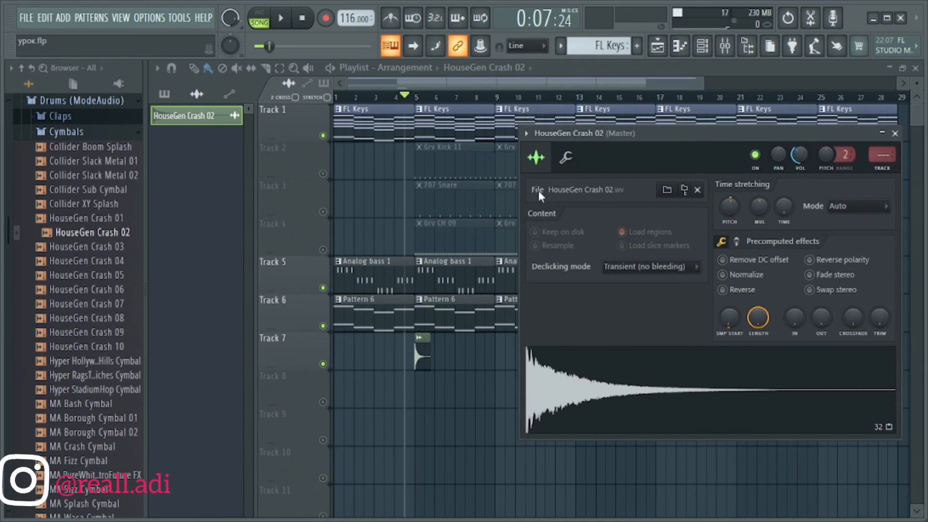
Step: Try a pitch shift of -200 cents on the HouseGen Crash 02 sample and audition it in the arrangement
scroll(424, 303, up, 3)
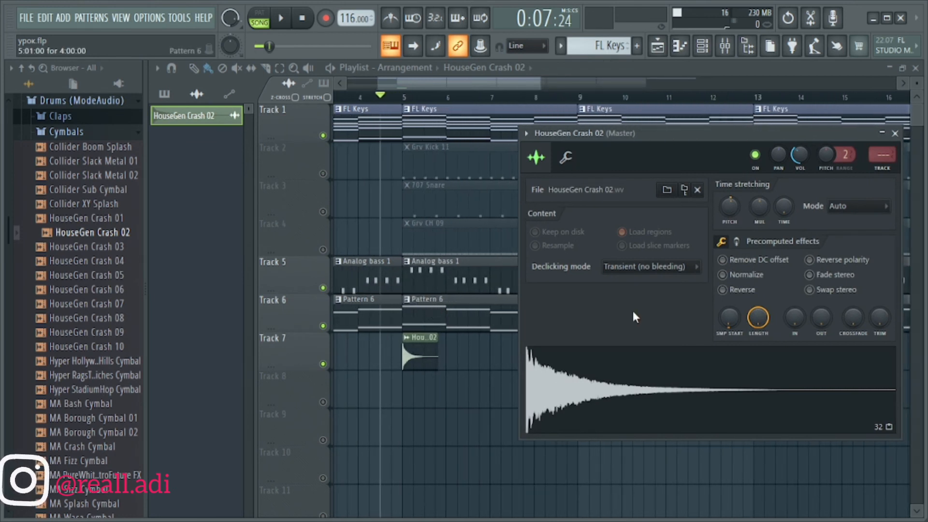
key(space)
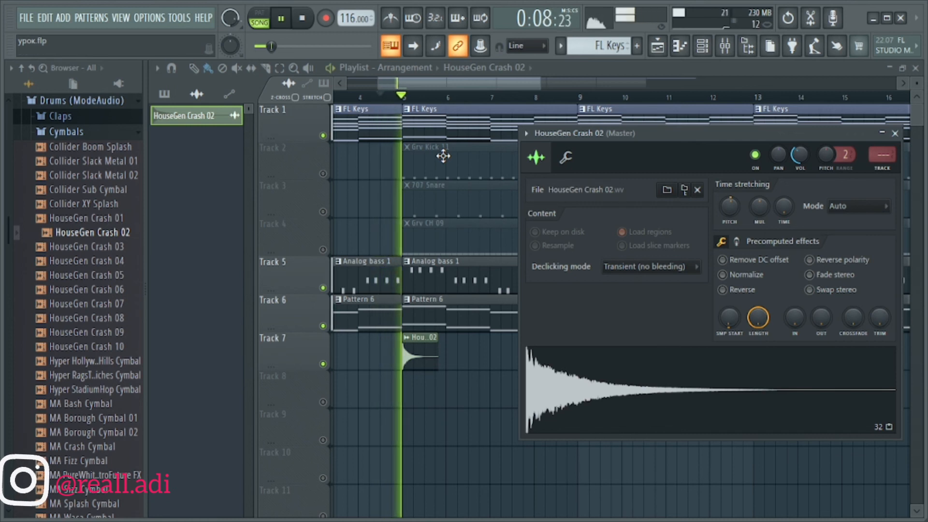
key(space)
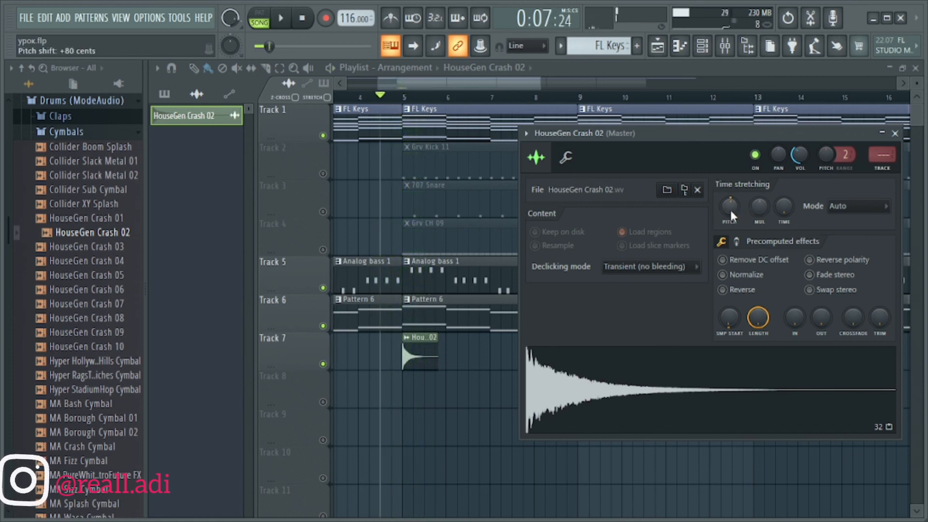
drag(731, 216, 731, 232)
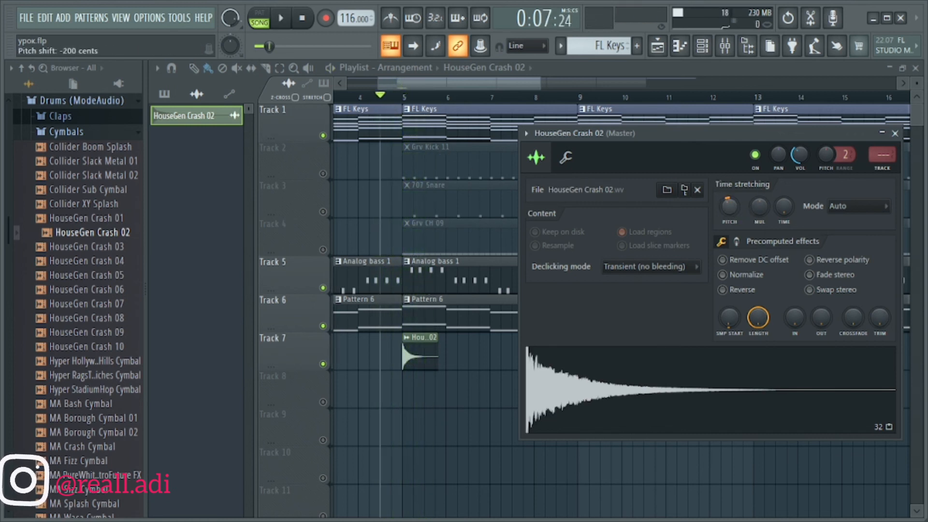
key(space)
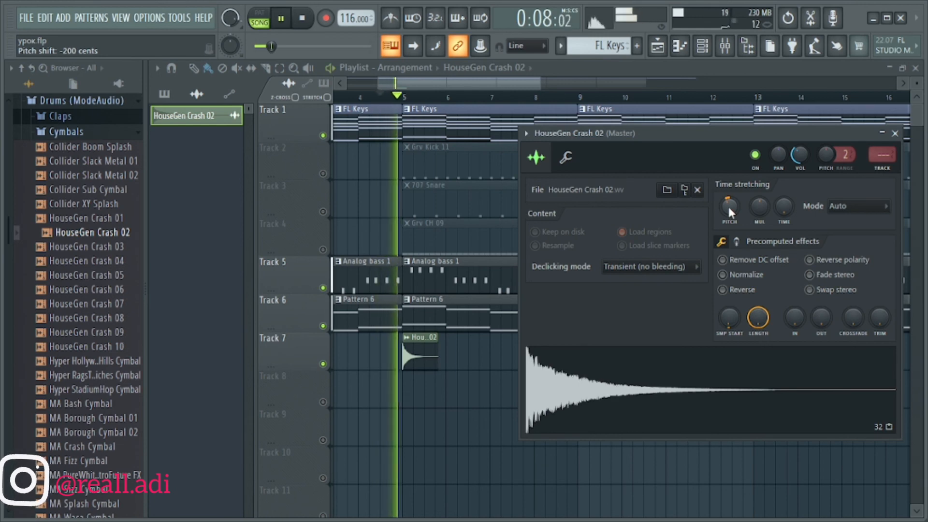
key(space)
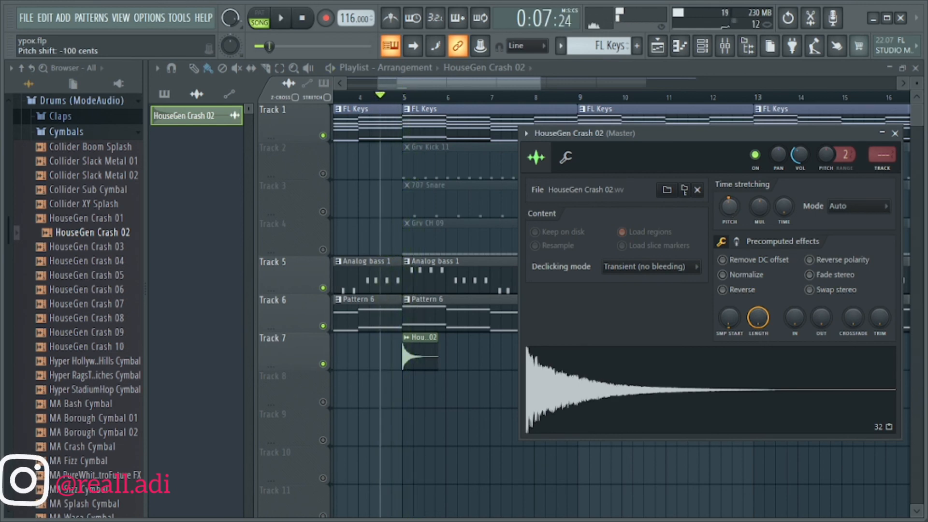
Step: Route the HouseGen Crash 02 sample to free mixer track 10 and preview Collider Sub Cymbal from the Cymbals folder
click(882, 161)
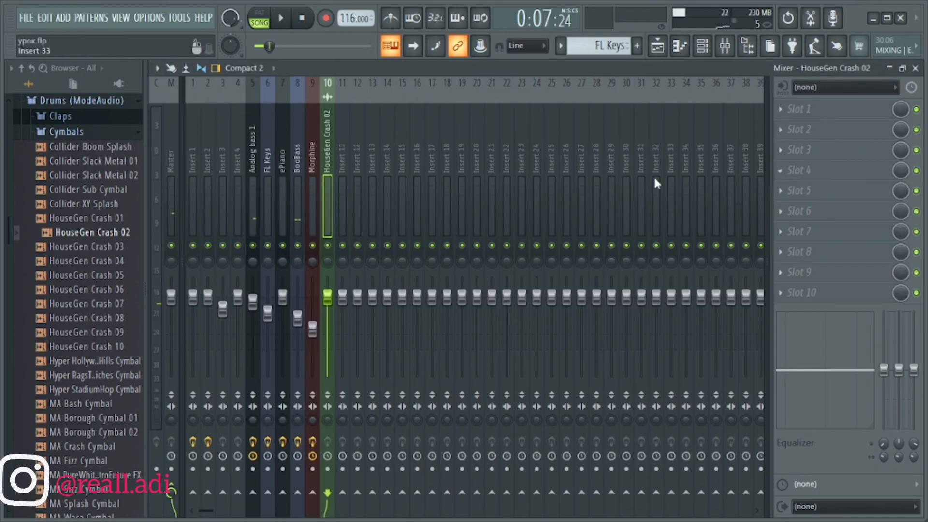
click(657, 46)
double_click(424, 351)
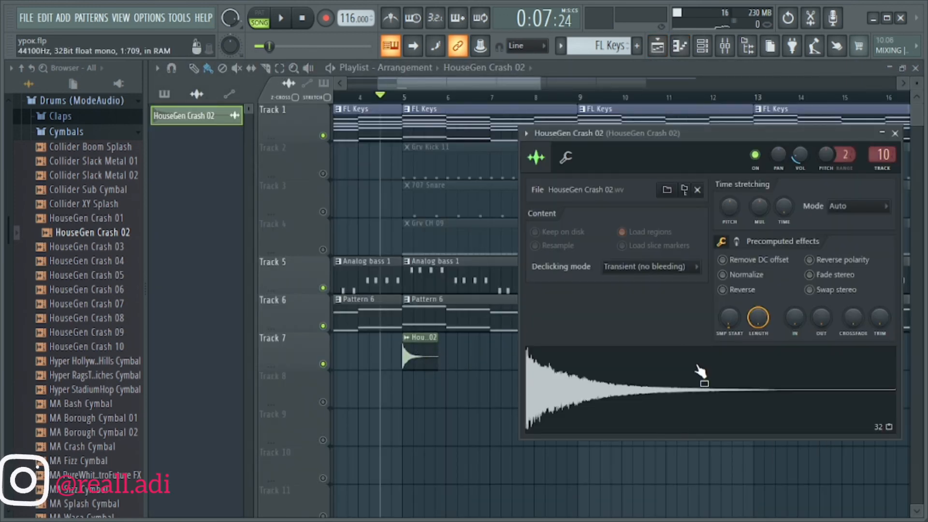
drag(703, 371, 79, 254)
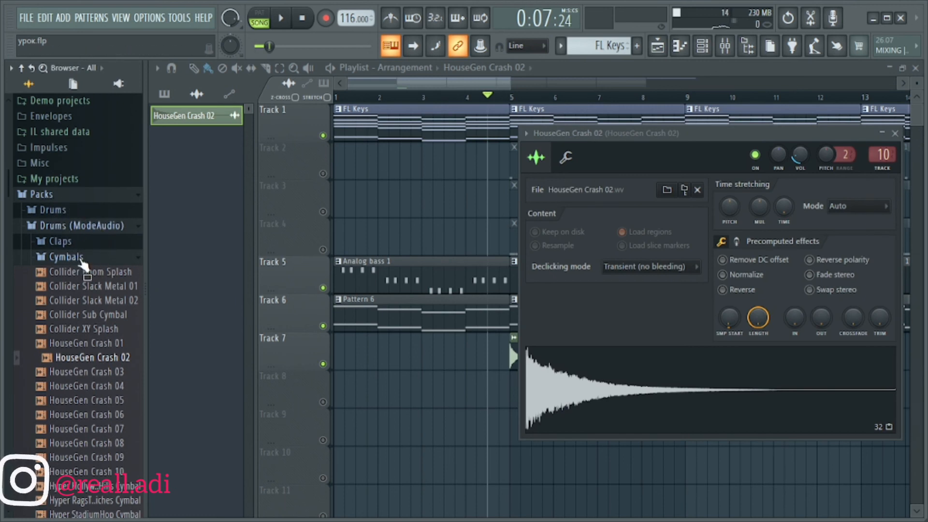
drag(93, 305, 625, 365)
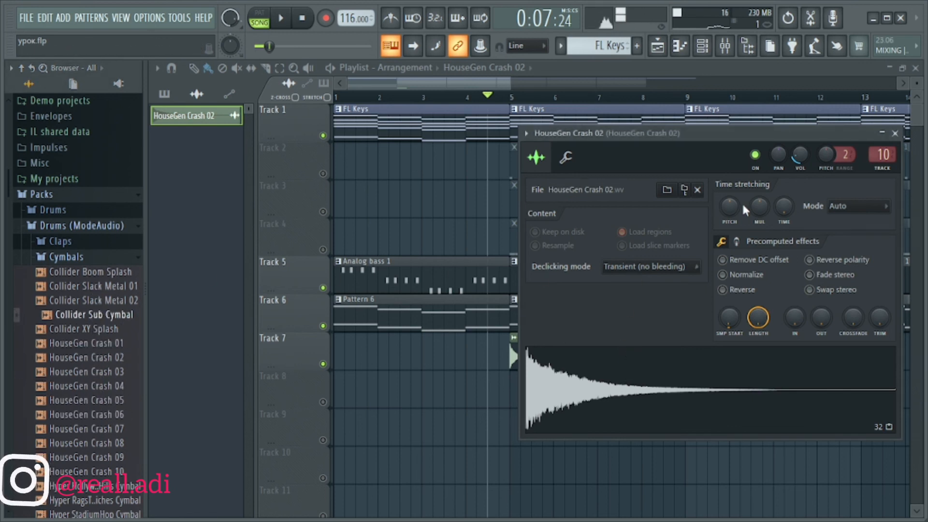
Step: Load Fruity Reeverb 2 into effect slot 1 of the HouseGen Crash 02 mixer track and move its window aside
click(724, 46)
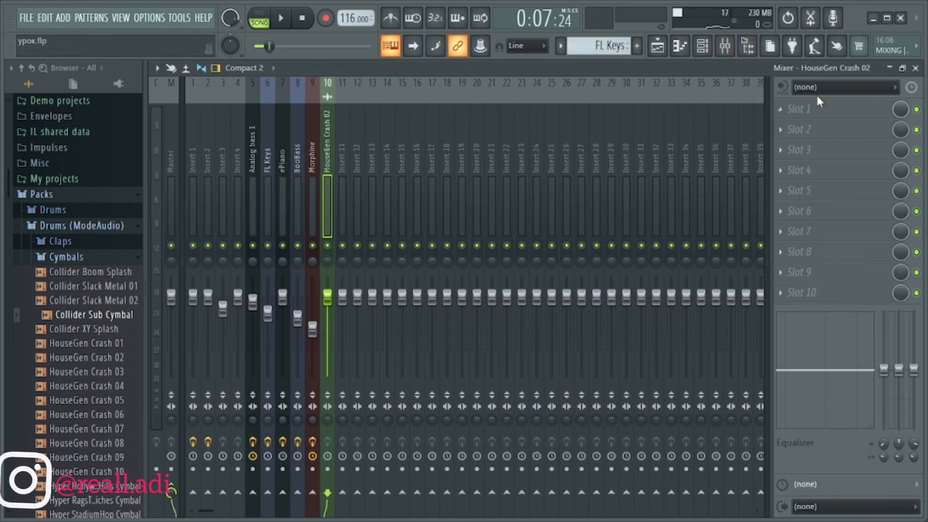
click(789, 108)
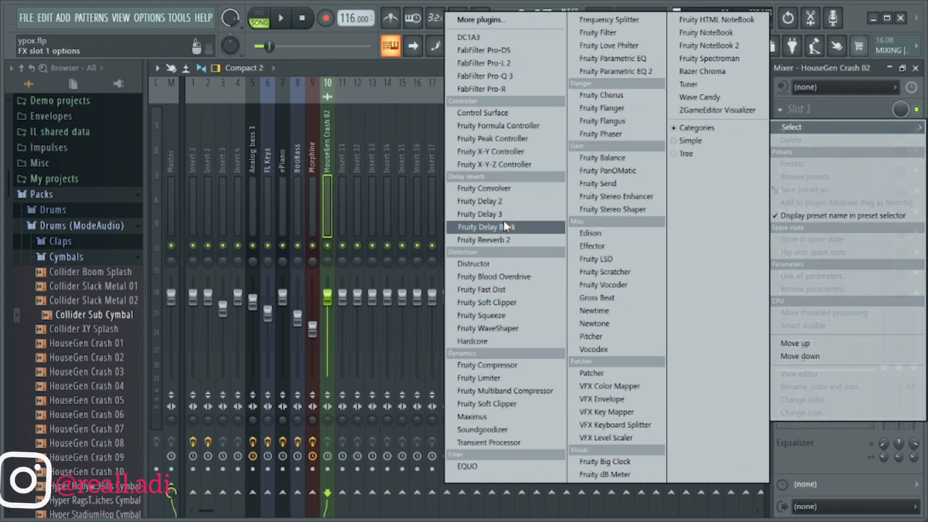
click(508, 240)
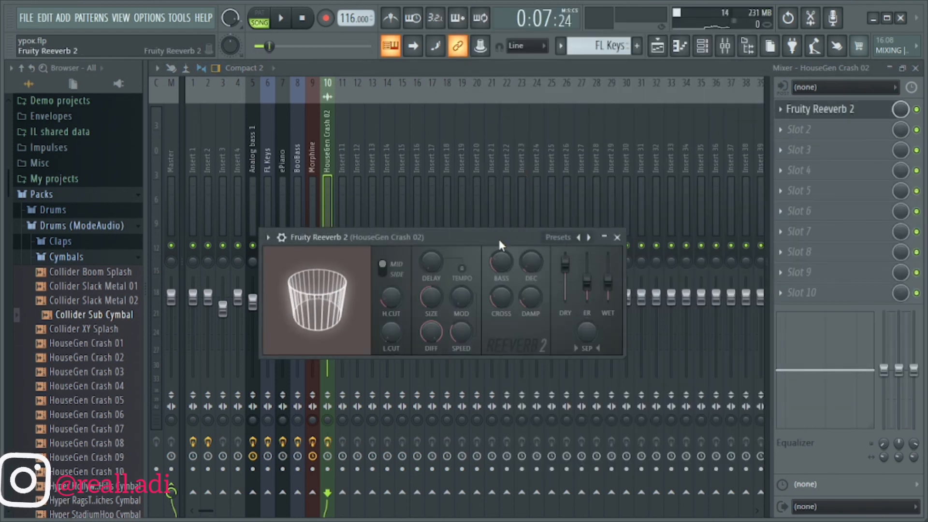
drag(498, 237, 563, 164)
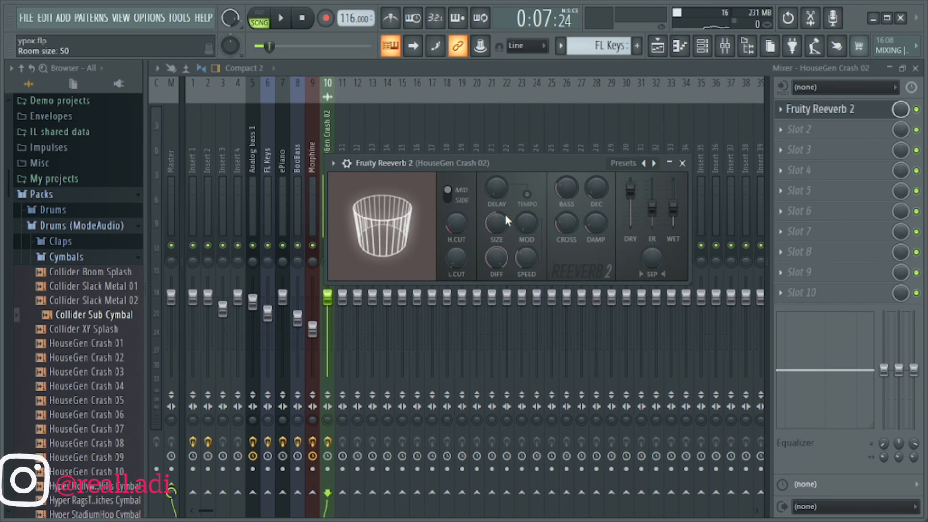
Step: Raise the room size and wet level of Fruity Reeverb 2 while auditioning the crash, and close the plugin
drag(673, 207, 673, 200)
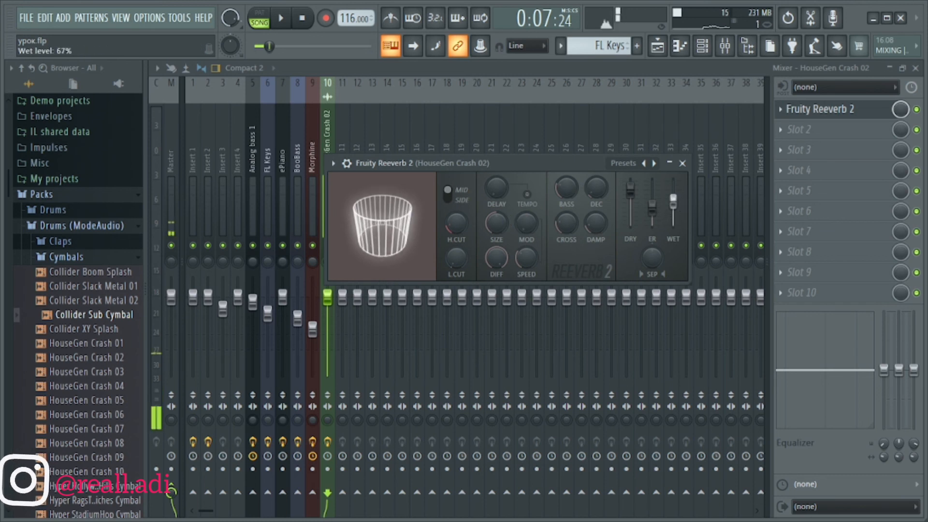
key(z)
drag(500, 226, 500, 214)
key(z)
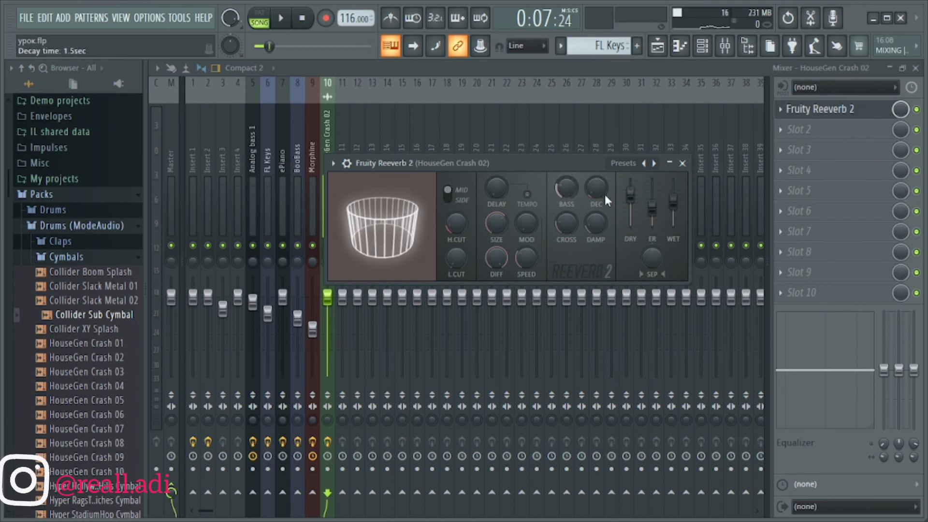
drag(674, 207, 673, 200)
key(z)
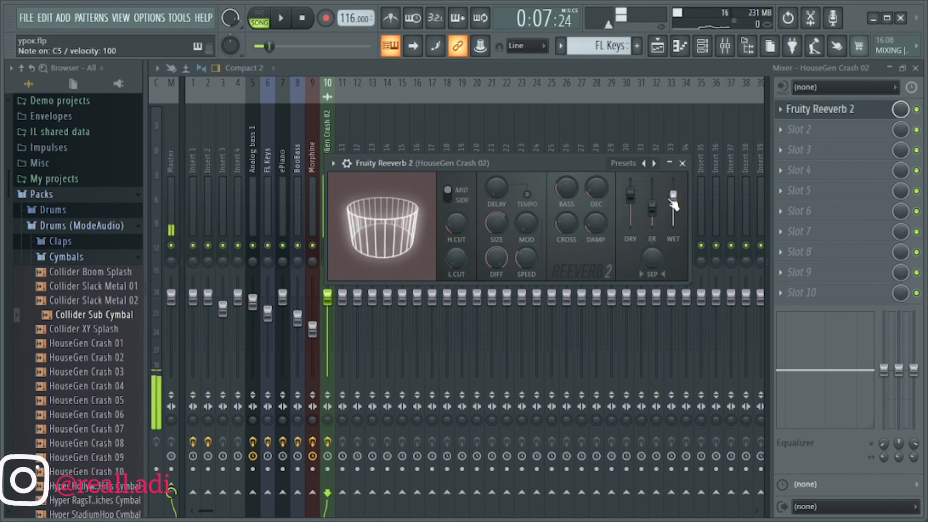
click(682, 163)
Step: Lower the HouseGen Crash 02 mixer track's volume to 93% (-1.7 dB) while playing the arrangement
key(space)
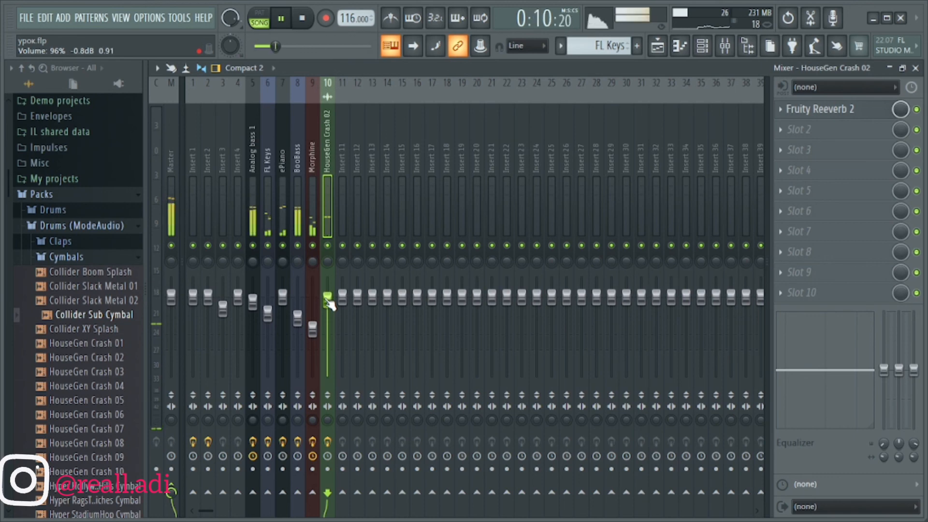
scroll(329, 302, down, 1)
key(space)
key(space)
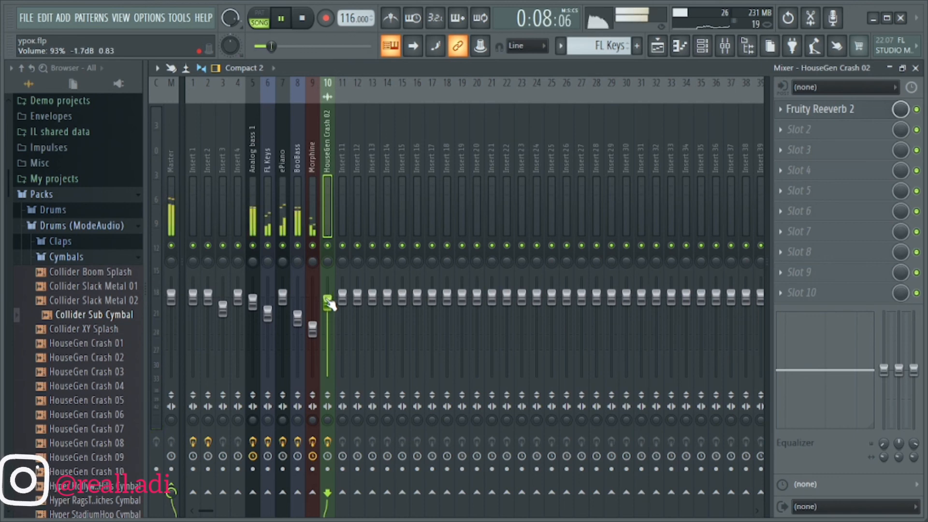
key(space)
Step: Solo playlist Track 7 and listen to the crash from bar 5 on its own
click(658, 46)
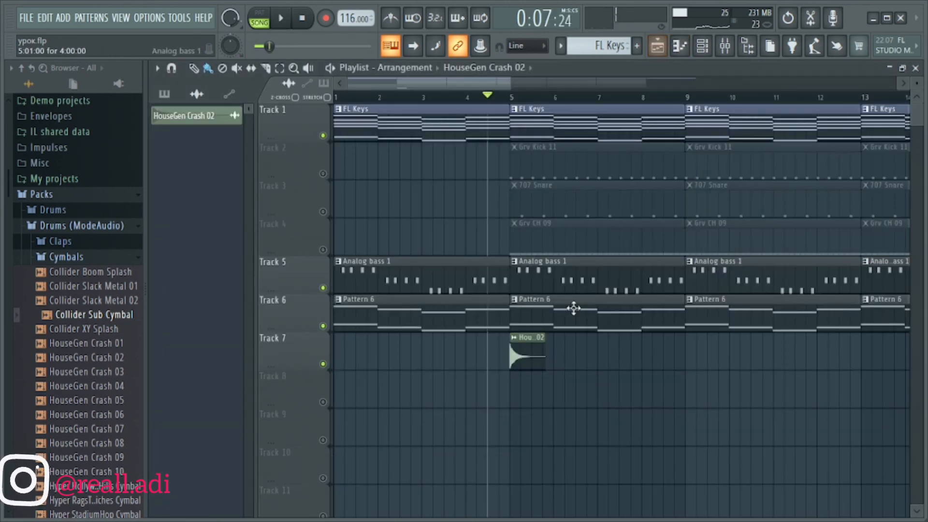
scroll(483, 404, up, 3)
click(565, 96)
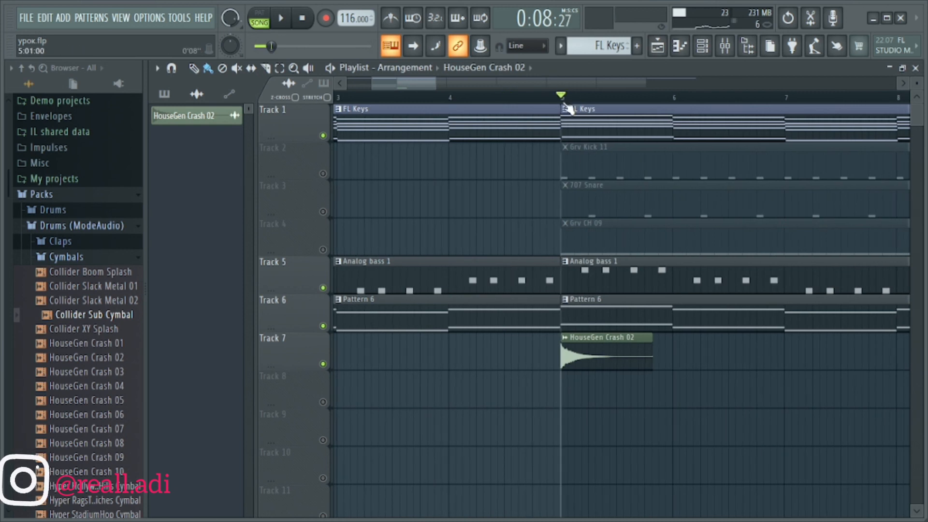
right_click(323, 364)
key(space)
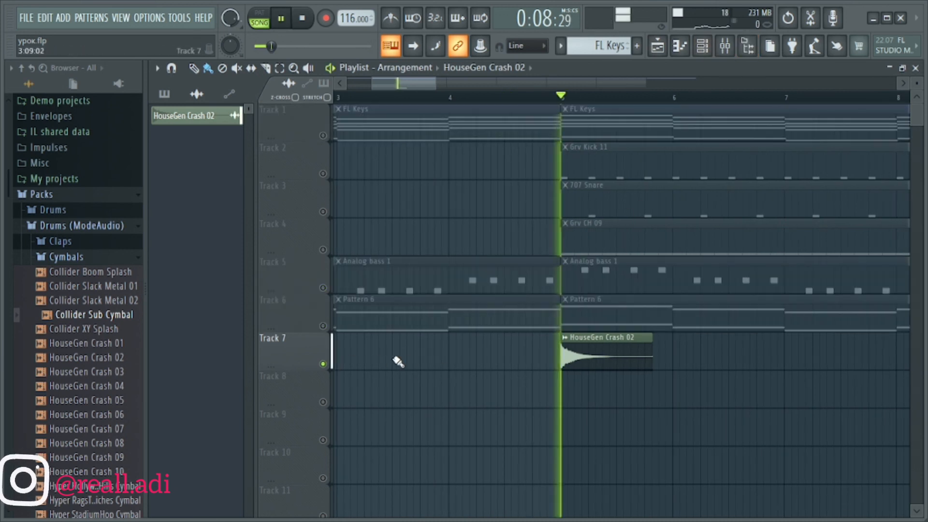
key(space)
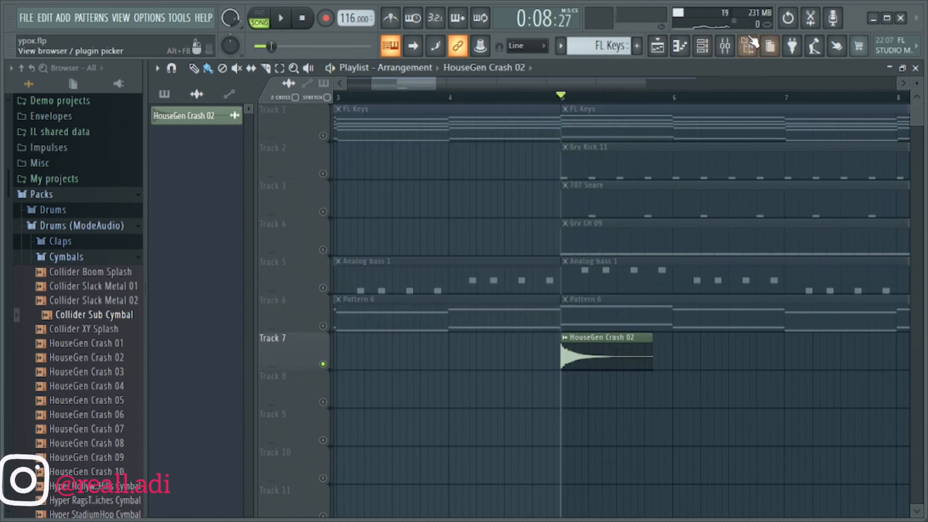
click(725, 45)
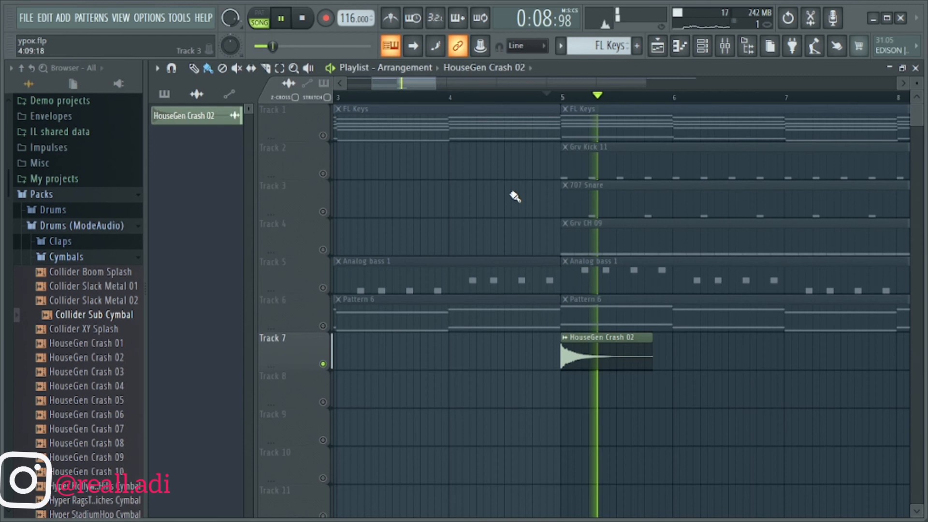
key(space)
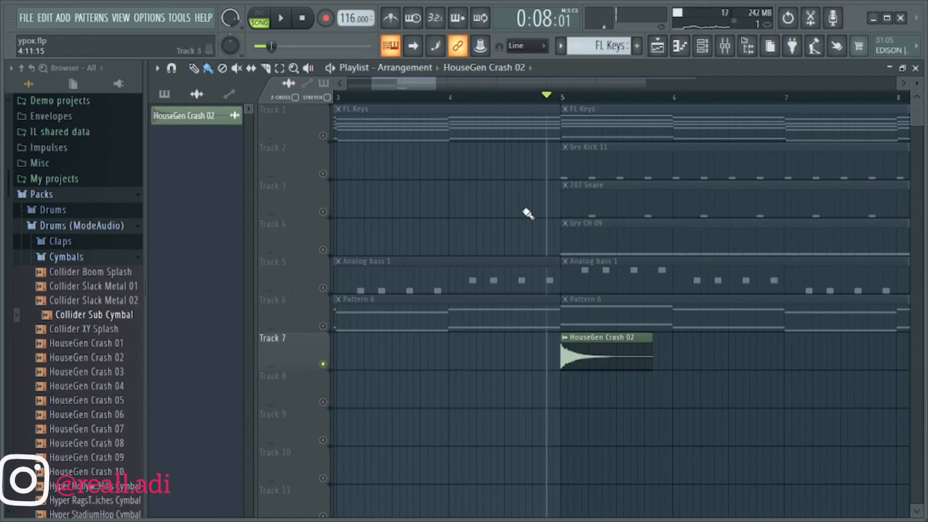
Step: Place a second HouseGen Crash 02 clip at bar 4 on Track 7 and make it unique
double_click(592, 358)
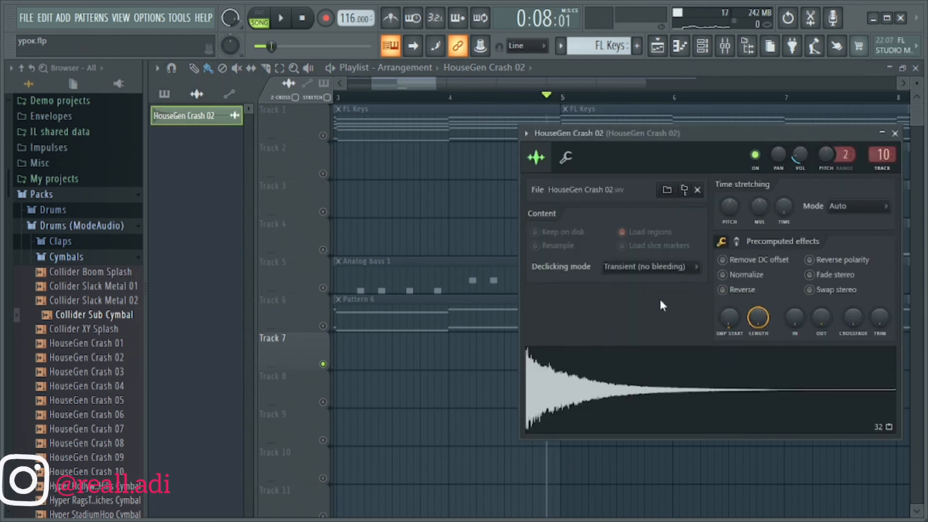
click(895, 134)
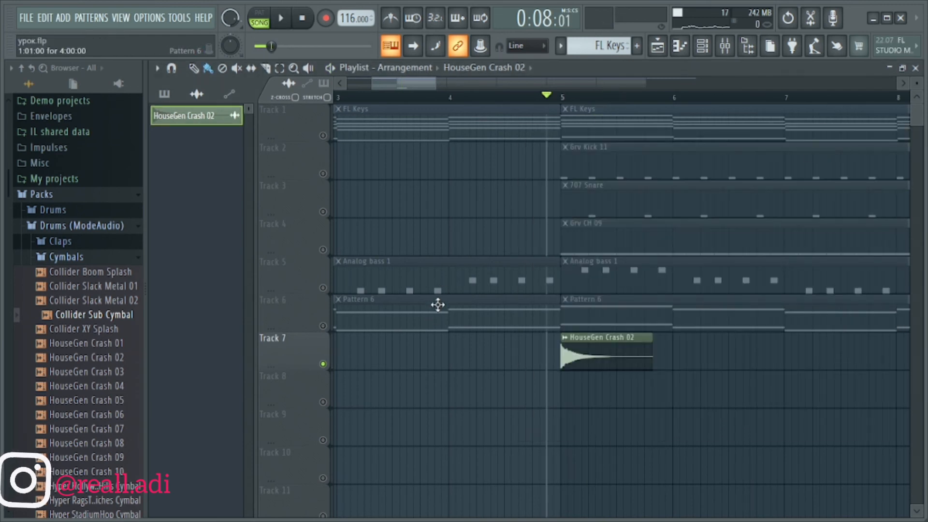
click(456, 353)
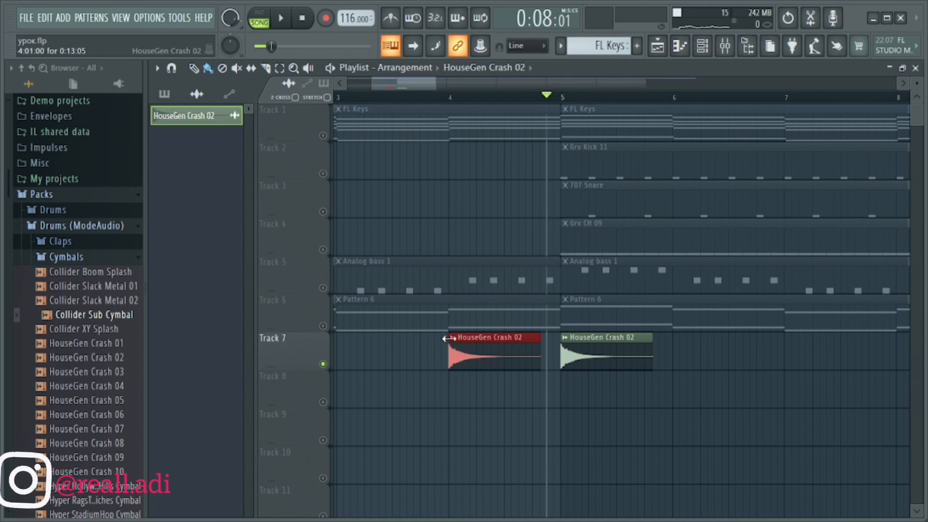
right_click(455, 343)
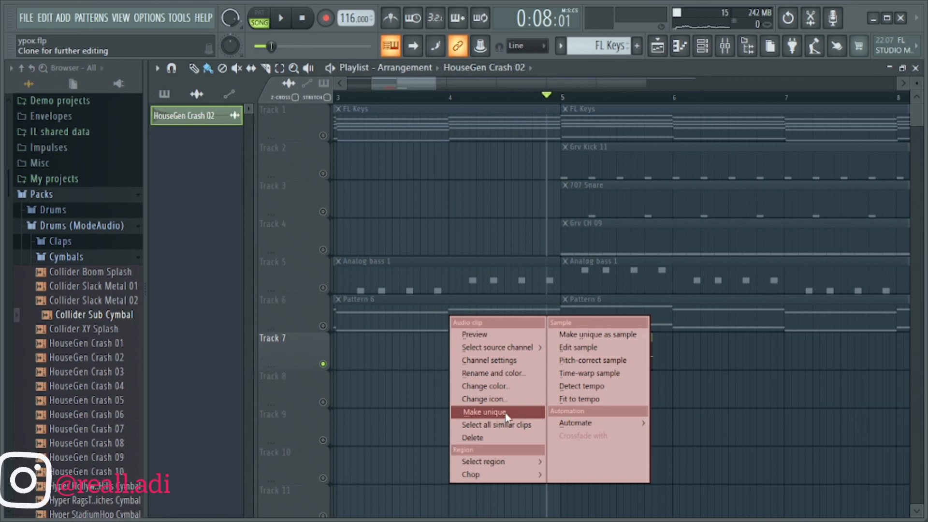
click(485, 412)
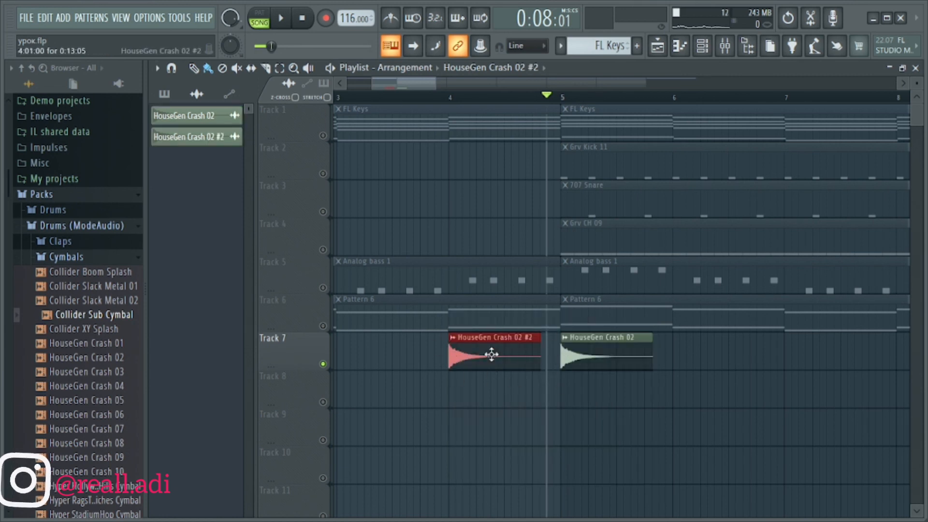
Step: Reverse the sample of the HouseGen Crash 02 #2 clip and shift the clip so it ends at bar 5
double_click(468, 345)
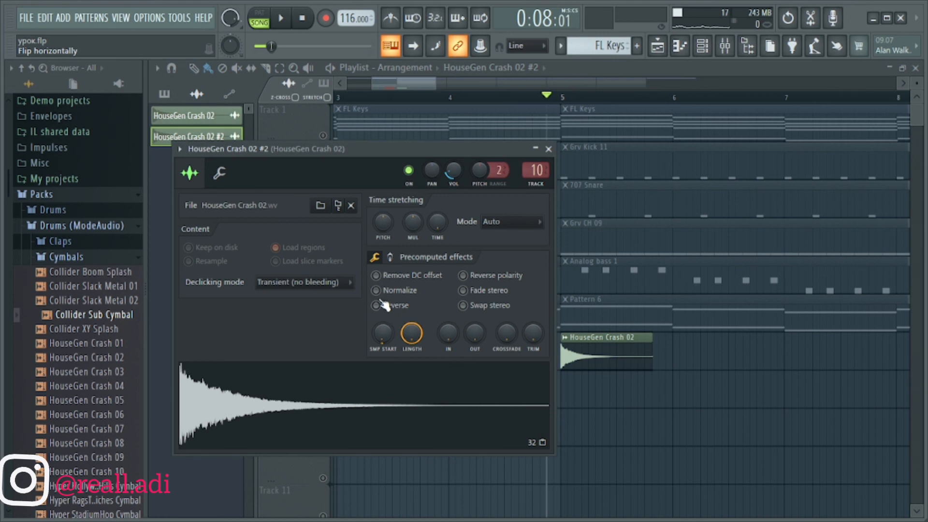
click(377, 307)
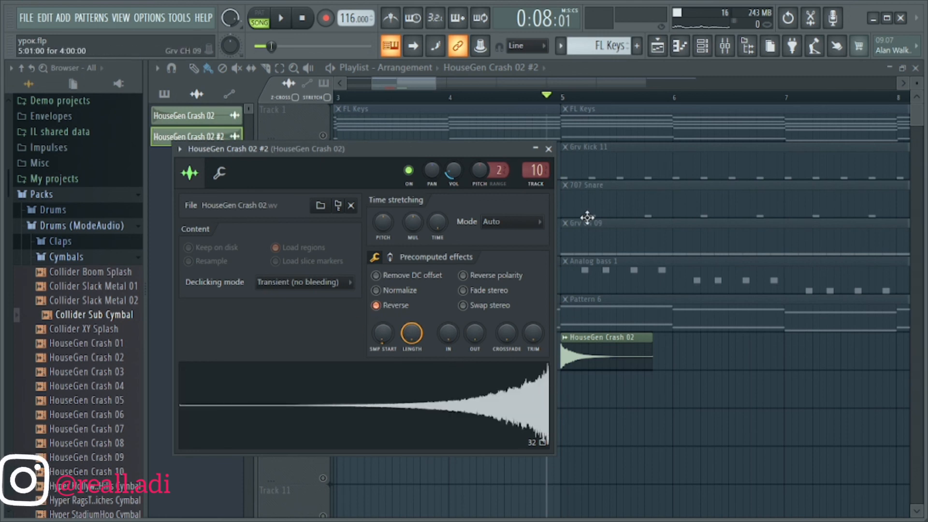
click(548, 150)
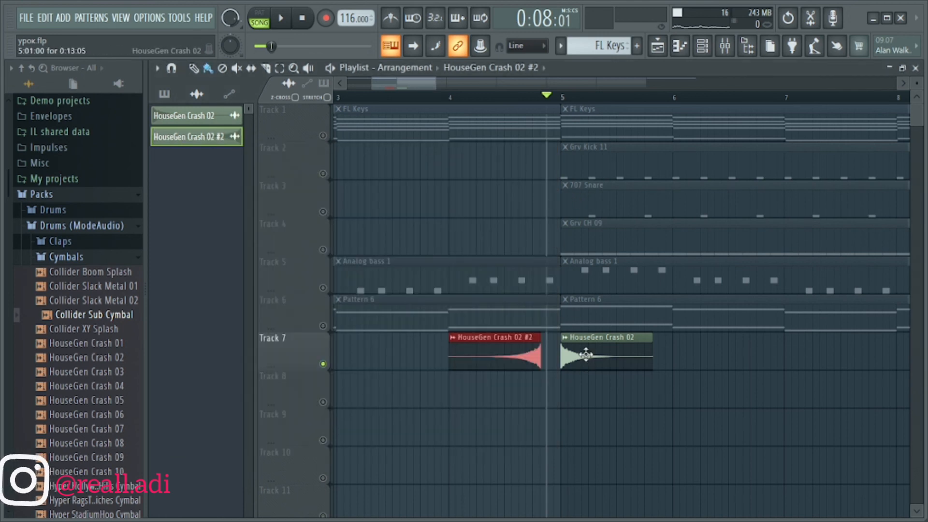
drag(514, 358, 535, 358)
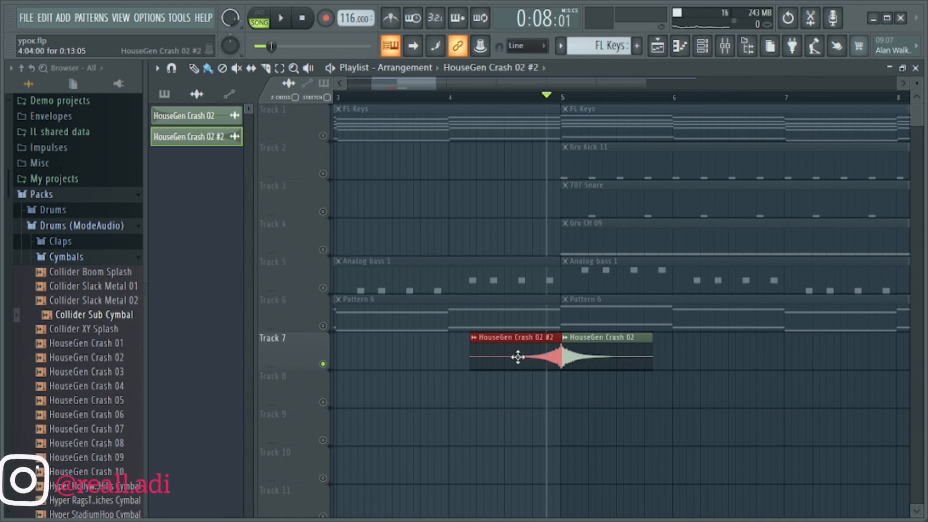
double_click(602, 357)
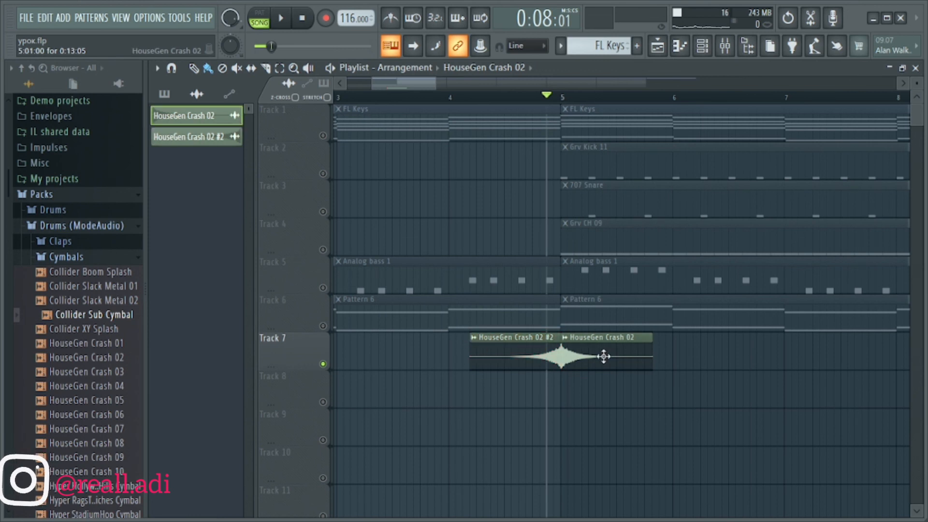
Step: View the HouseGen Crash 02 sample settings, close them, and listen to the soloed Track 7 crash clips from bar 4
drag(684, 130, 608, 124)
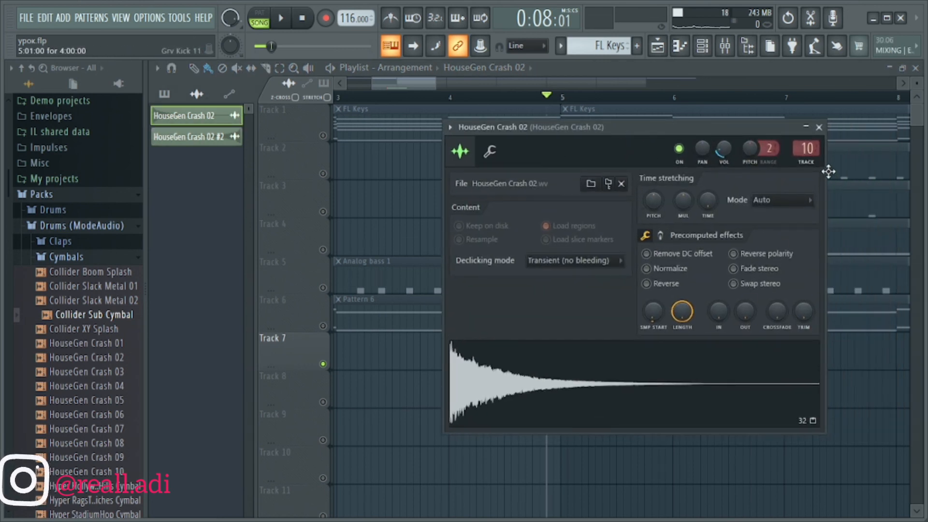
click(819, 127)
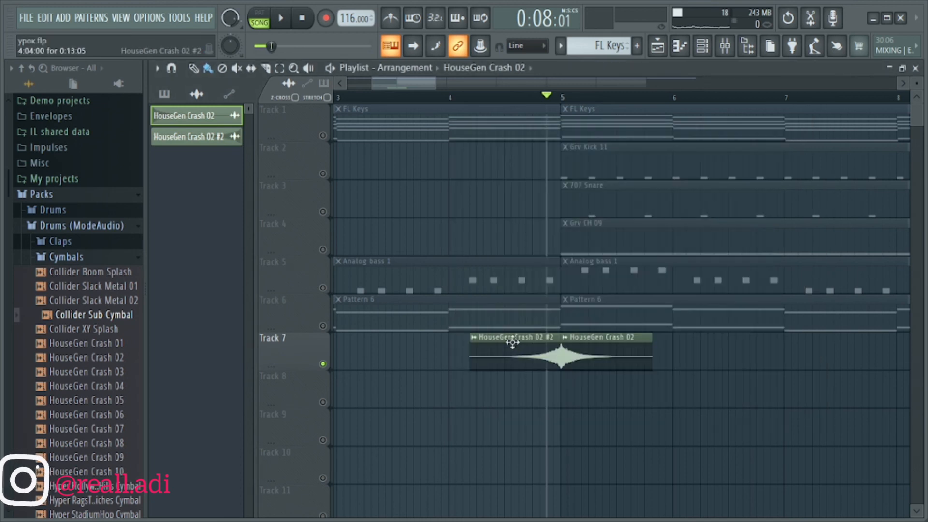
click(452, 97)
key(space)
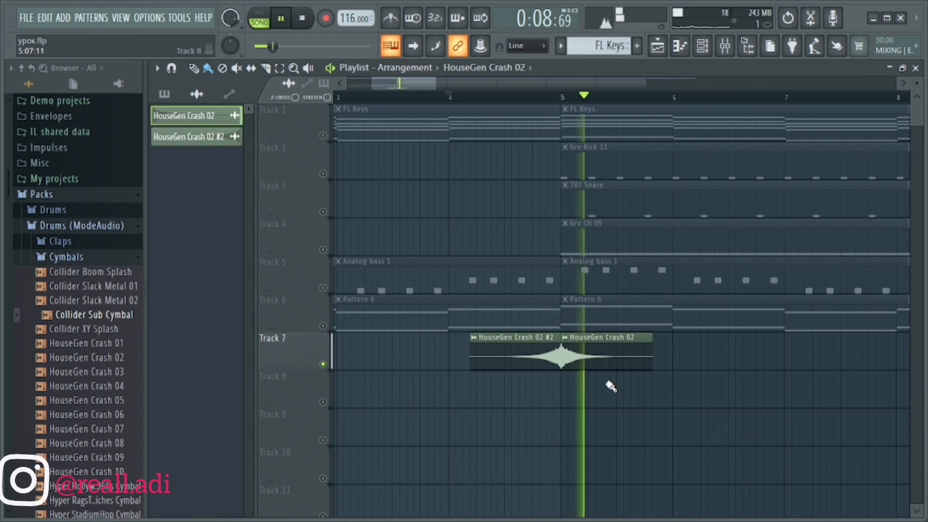
key(space)
Step: Unsolo the playlist so all tracks sound again and play the full arrangement from bar 4
right_click(324, 326)
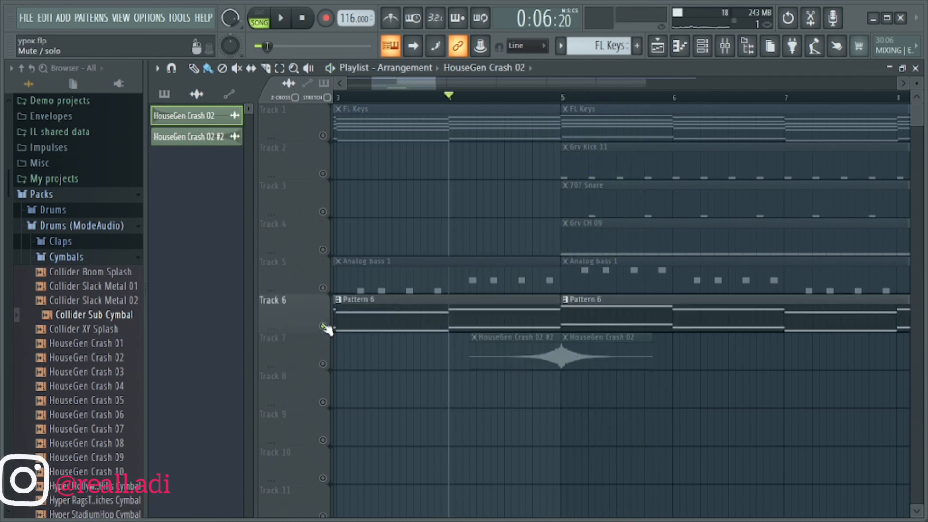
right_click(323, 326)
key(space)
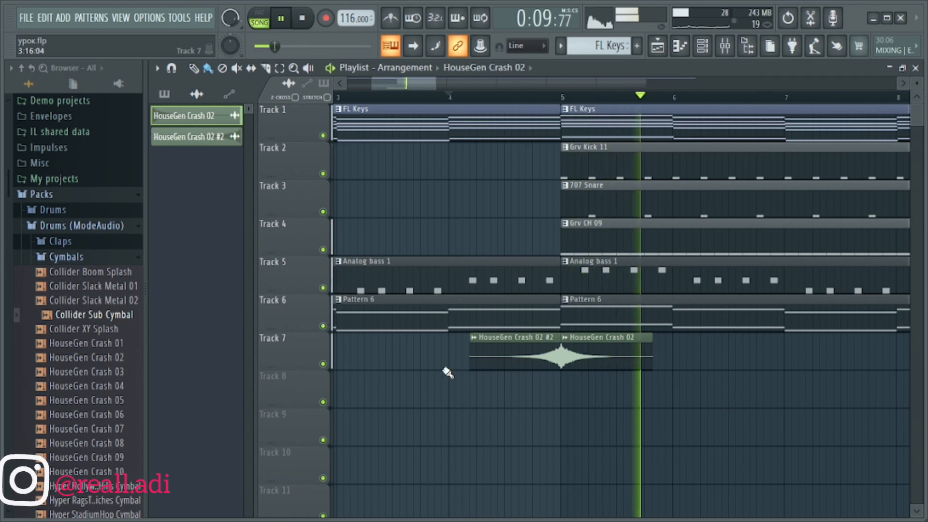
scroll(454, 377, down, 4)
scroll(454, 377, down, 4)
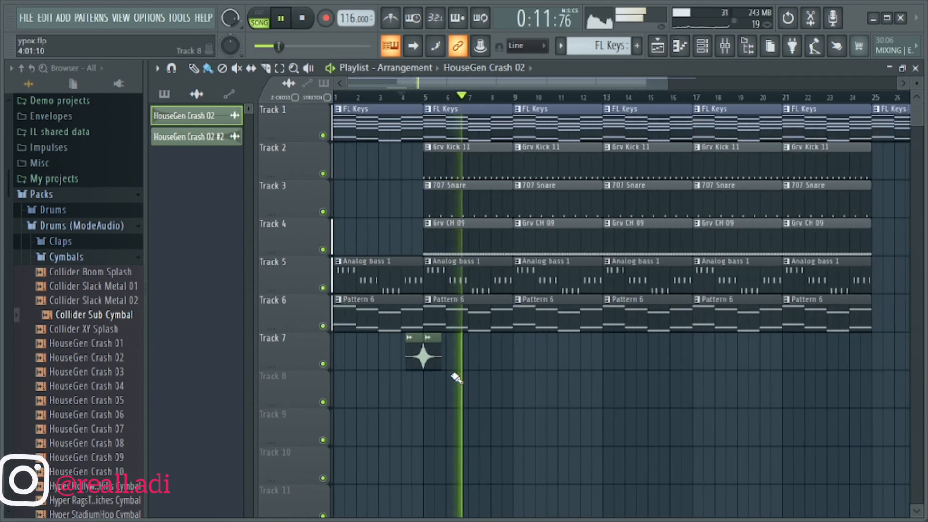